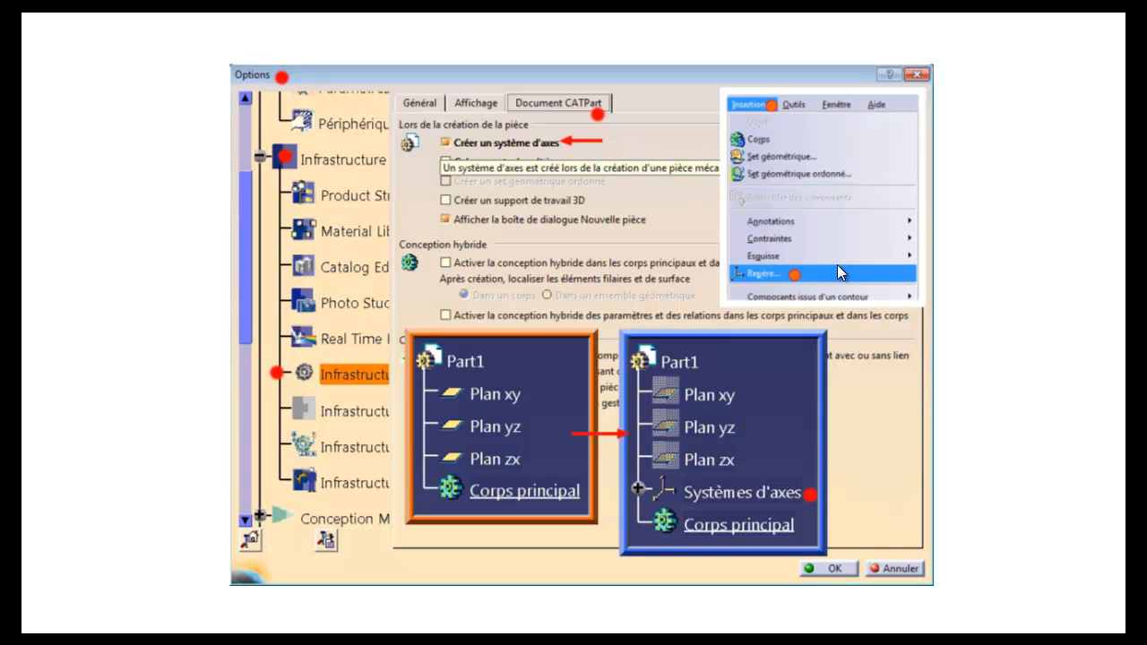
click(975, 312)
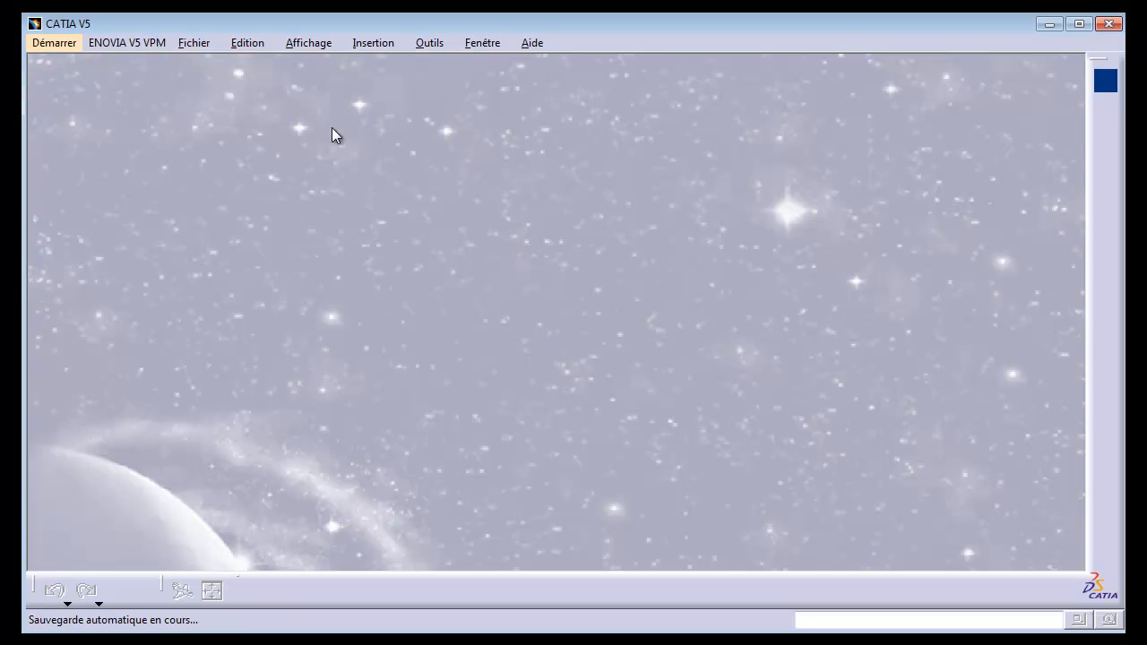
Create a new document of type Part, keeping the name Part1 and leaving hybrid design and geometrical set creation off.
click(196, 42)
click(207, 65)
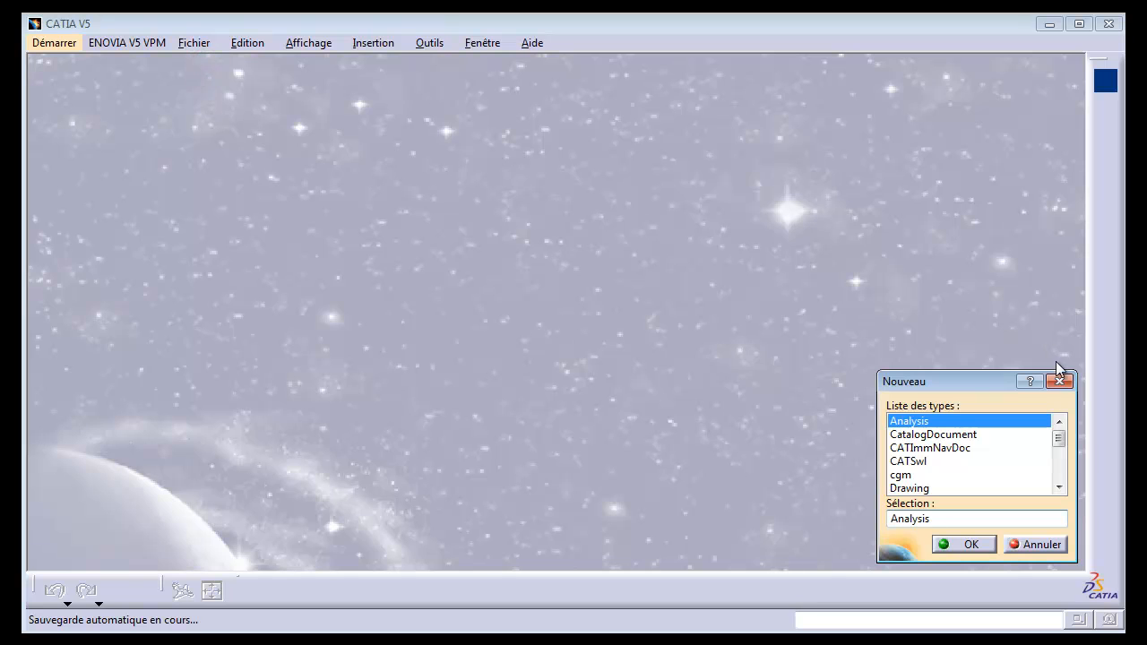
click(1059, 487)
click(1059, 487)
click(1059, 487)
click(1059, 487)
click(932, 475)
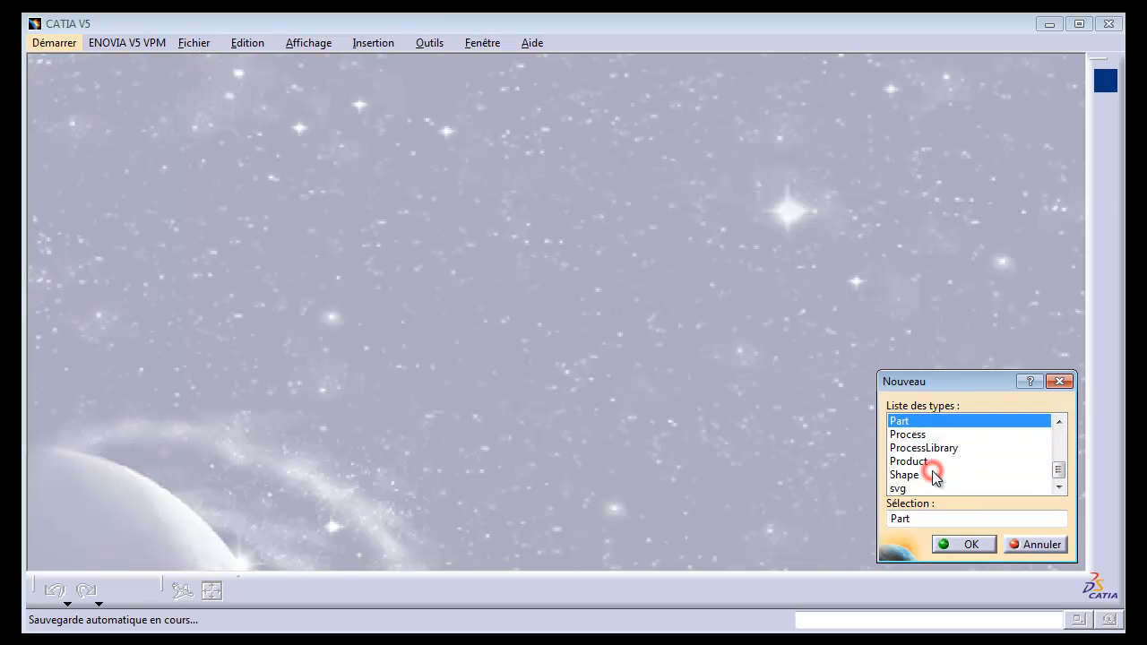
click(966, 547)
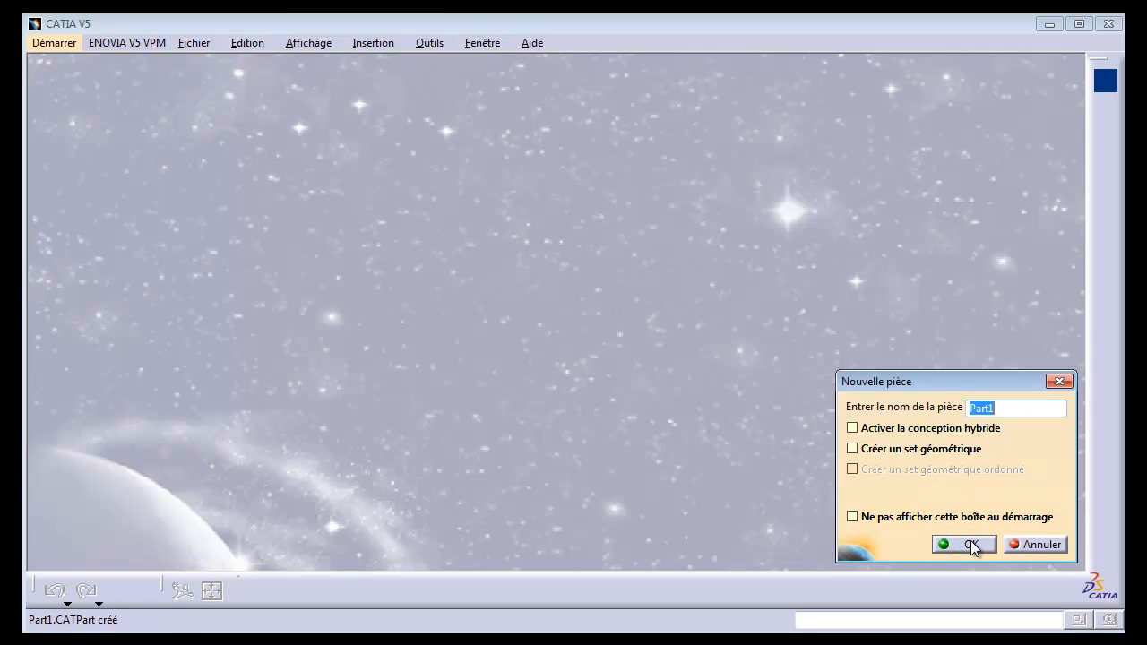
click(971, 544)
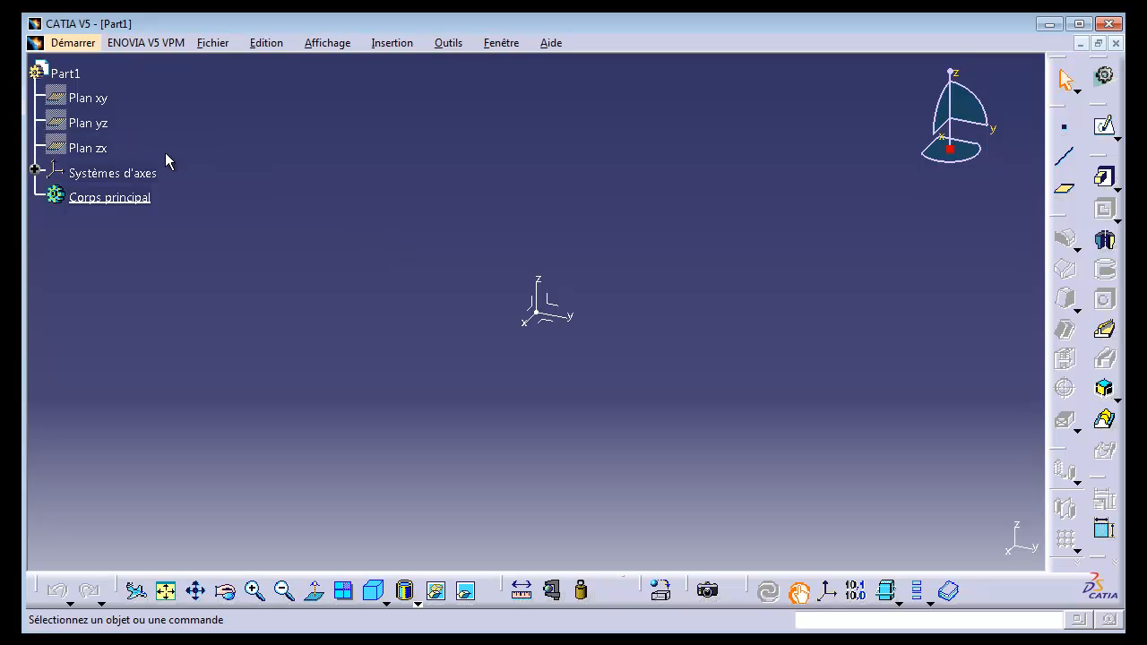
Enlarge the specification tree and restore its size, and hide the tree and show it again.
click(40, 124)
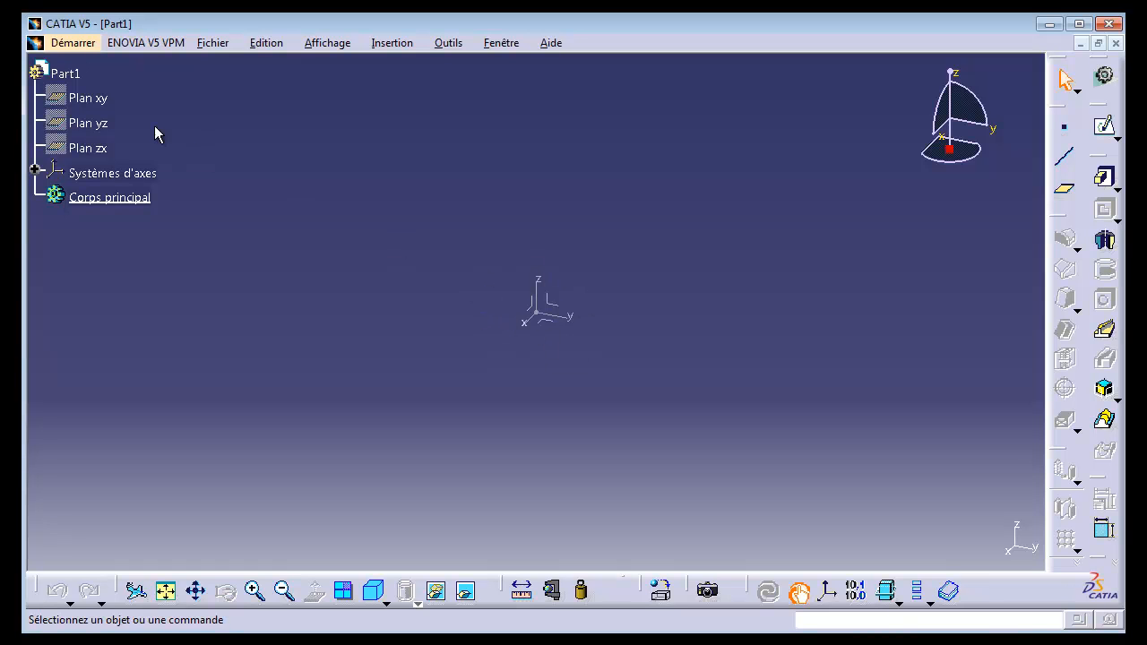
click(256, 593)
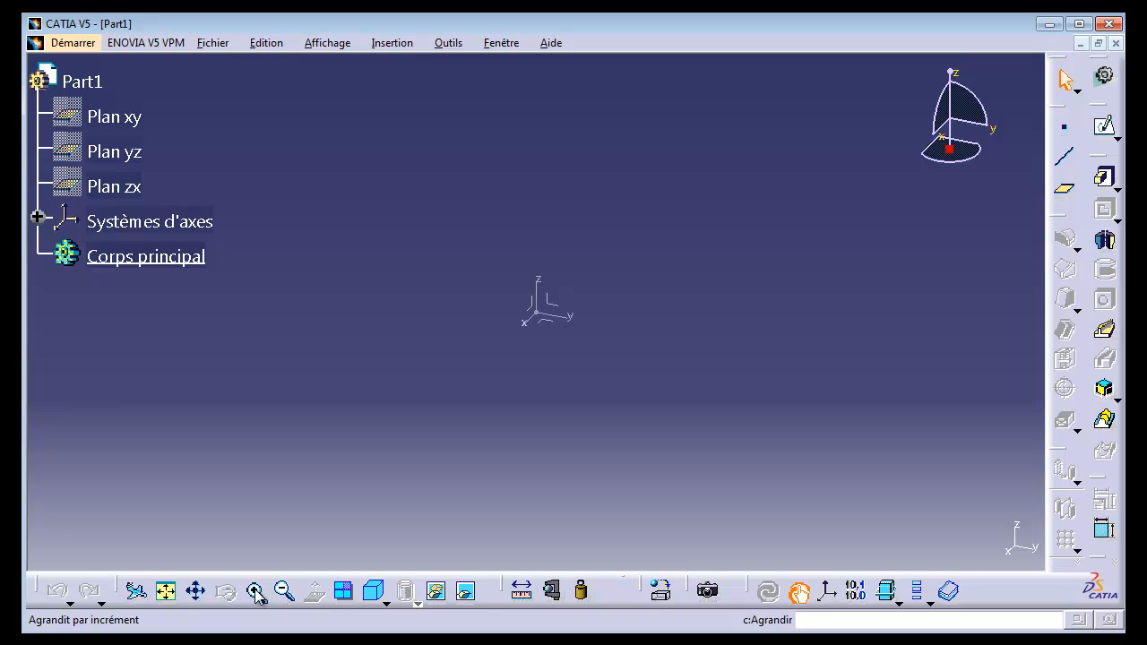
click(285, 591)
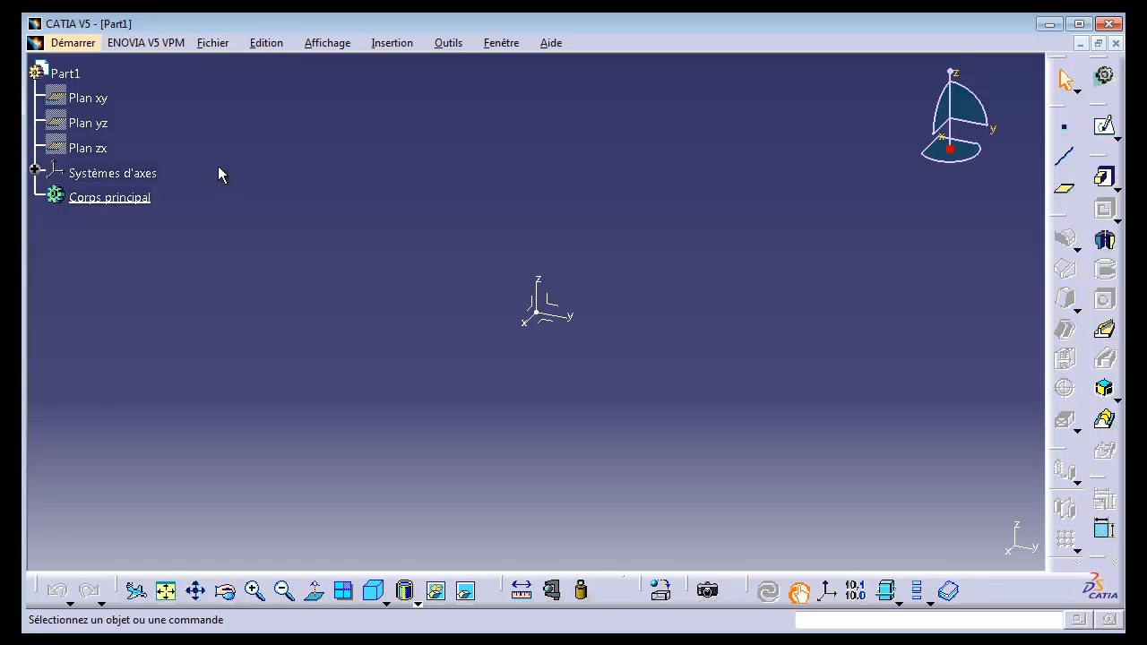
key(F3)
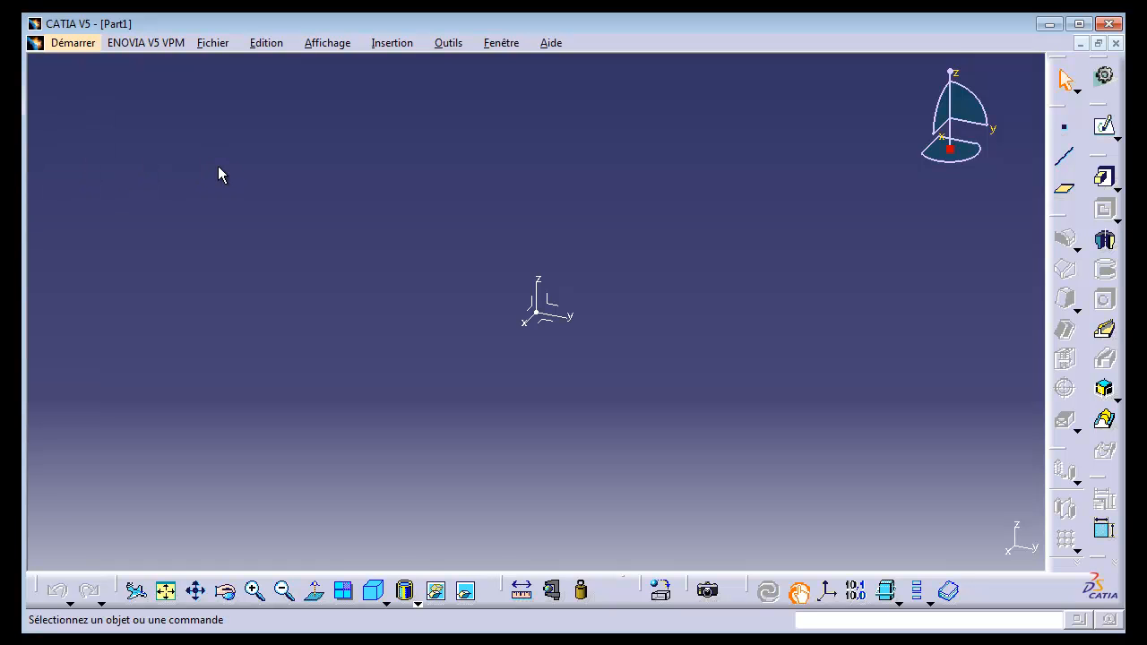
key(F3)
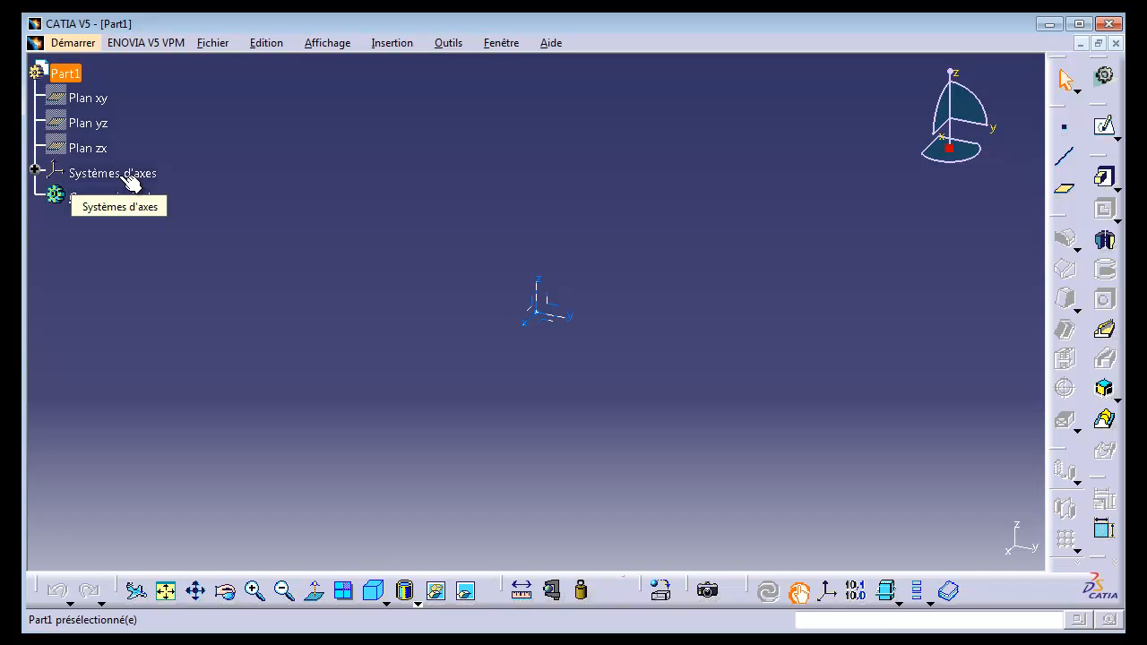
Open a sketch on the xy plane of the axis system and draw a circle about 35 mm in diameter centred on the origin.
click(1107, 131)
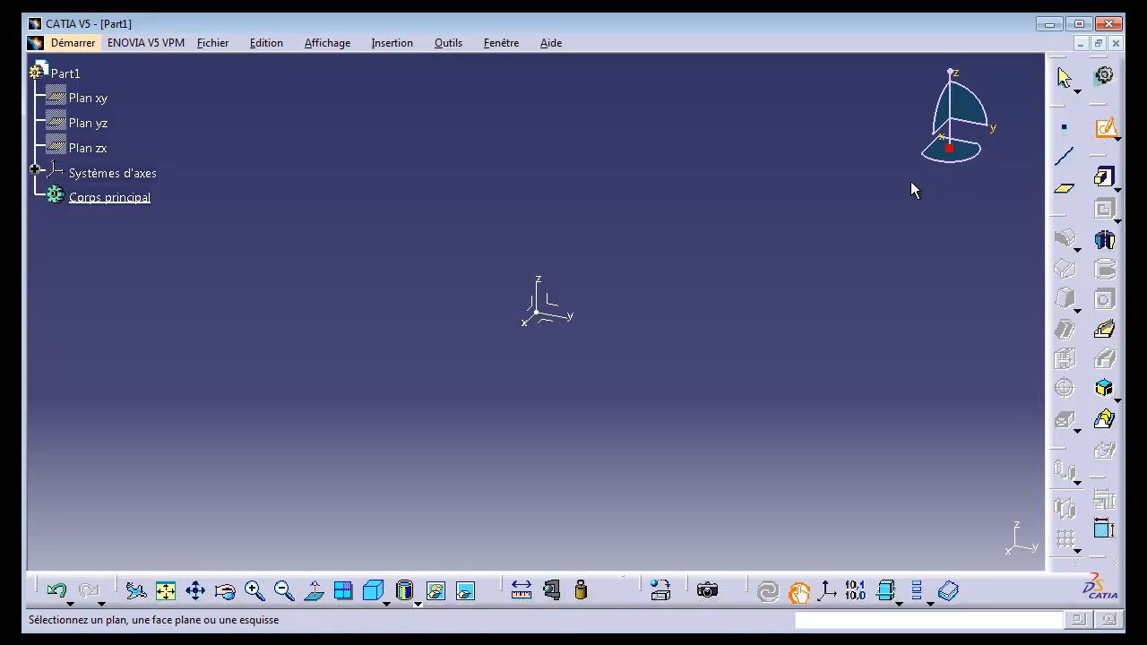
click(551, 329)
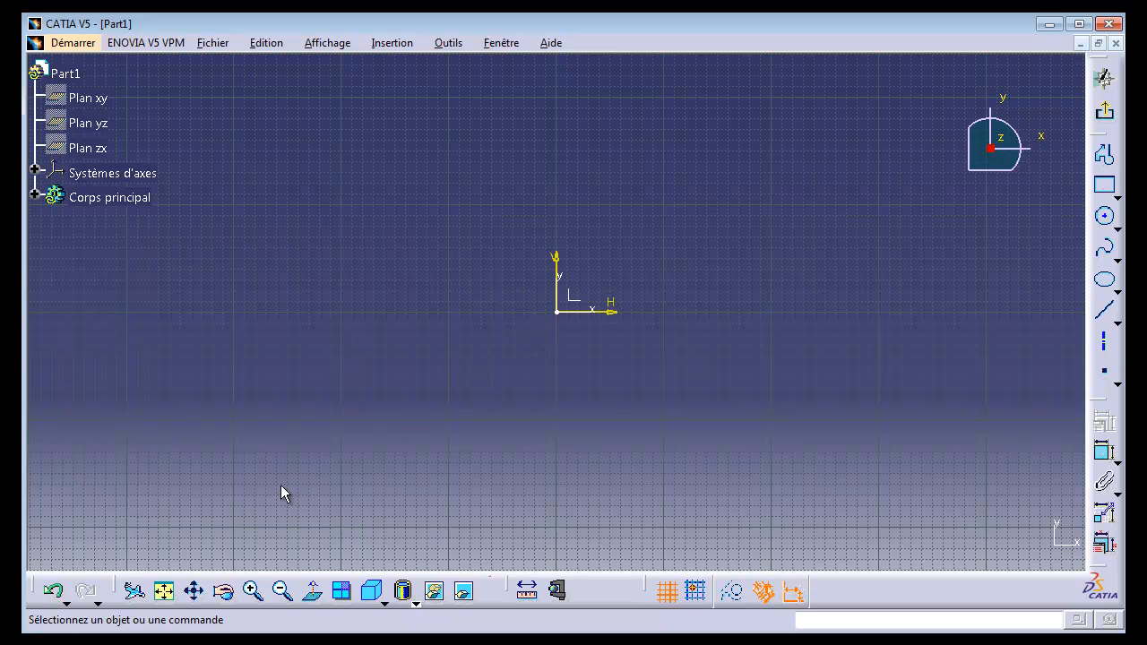
click(253, 591)
click(252, 591)
click(253, 591)
click(253, 591)
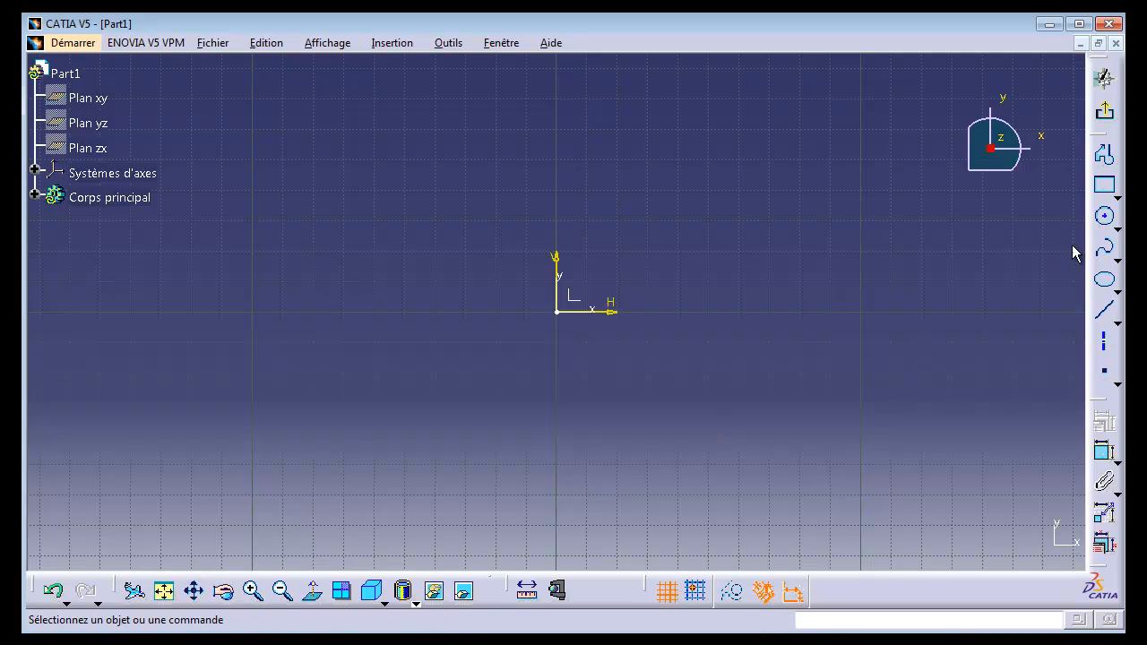
click(1107, 224)
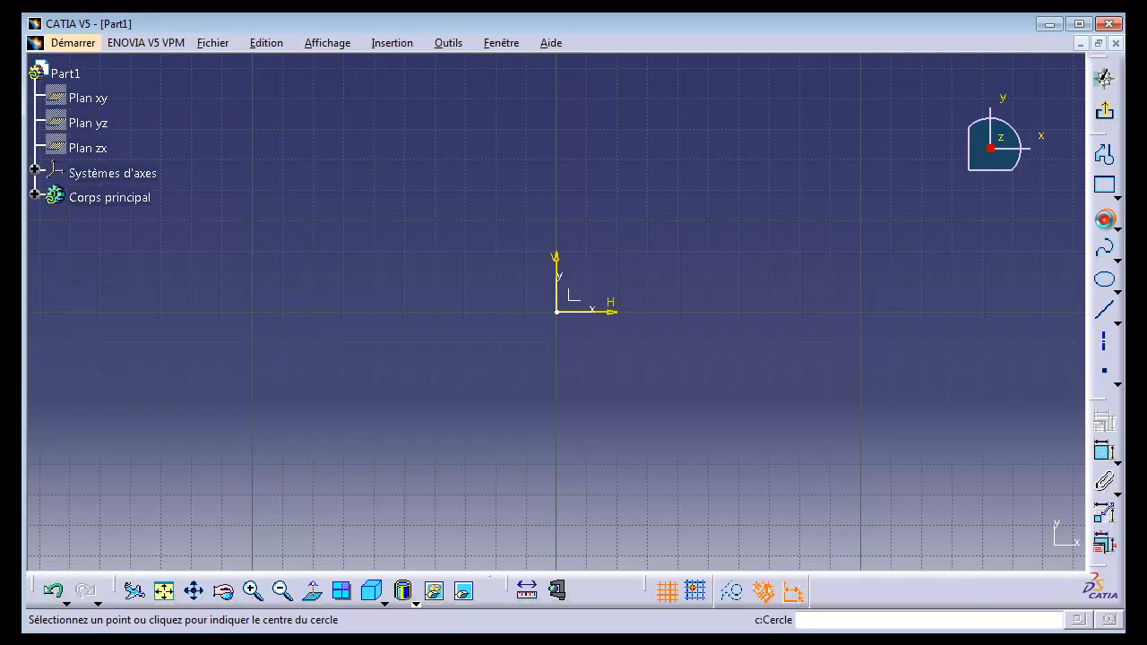
click(558, 312)
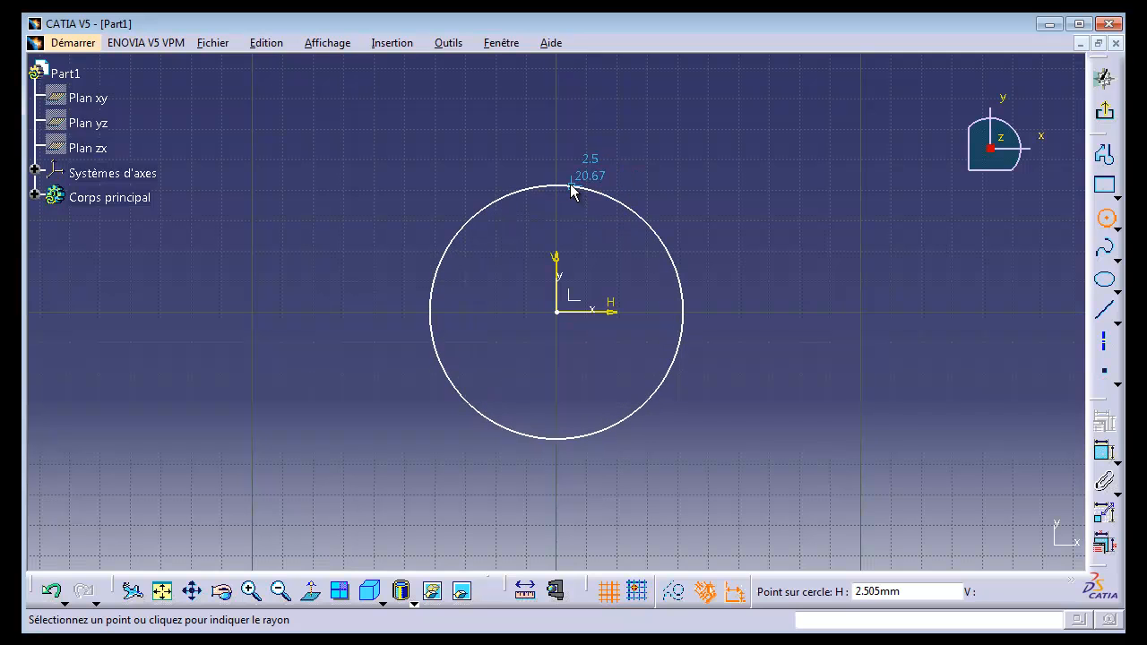
click(568, 213)
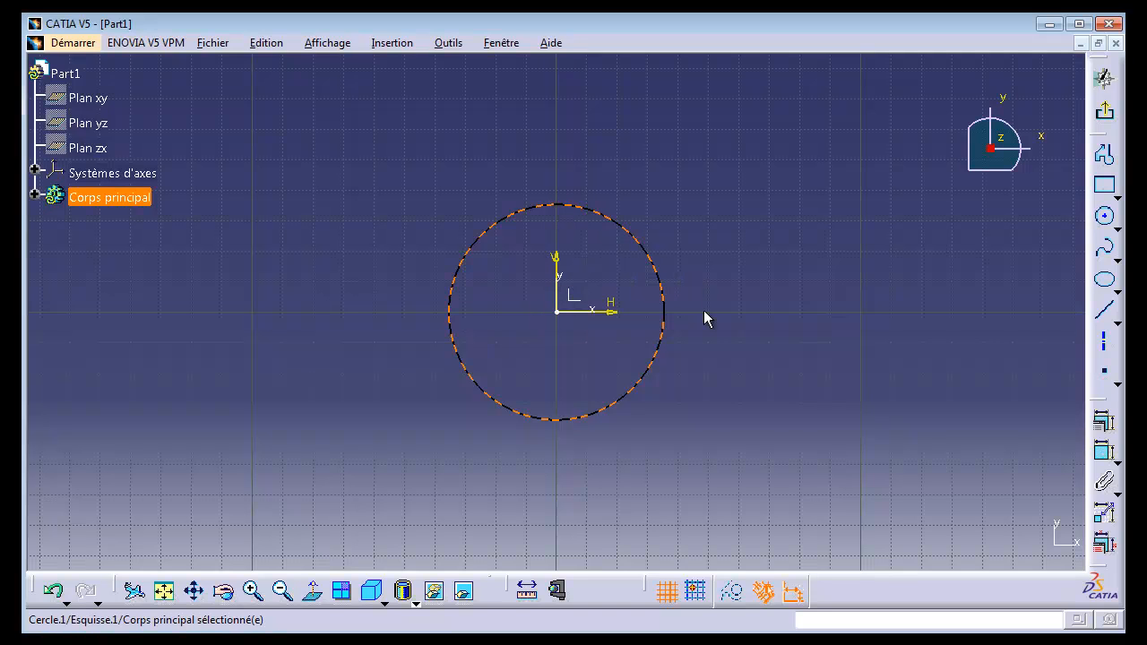
Dimension the circle's diameter, set it to 30 mm, and exit the sketch.
click(1105, 454)
click(679, 215)
double_click(681, 212)
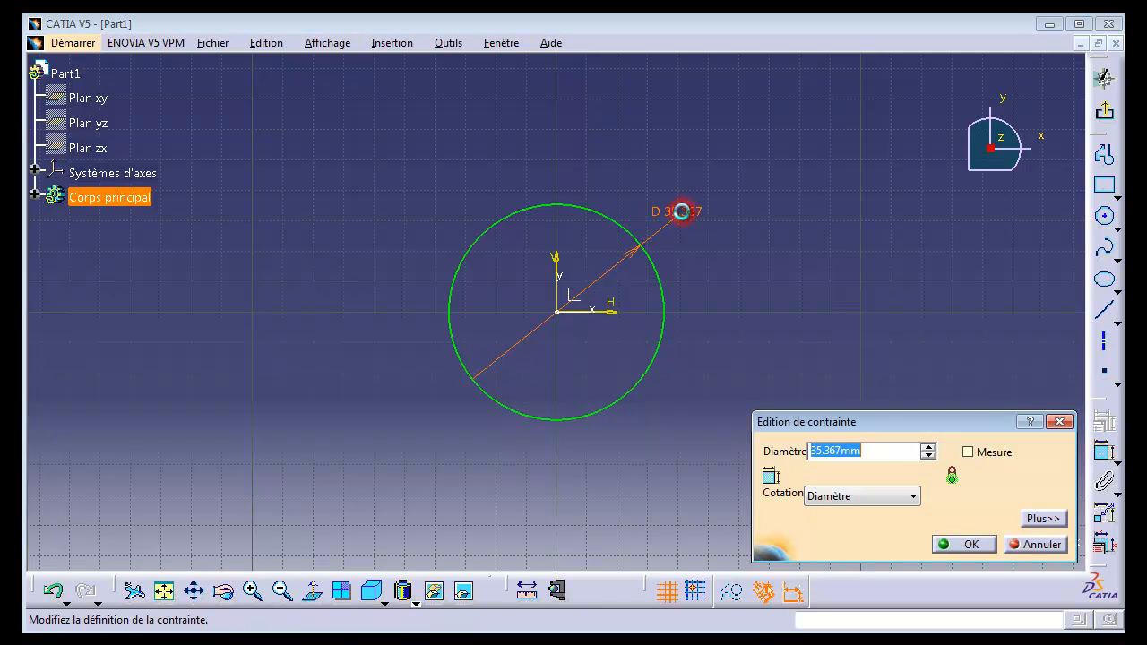
text(30)
key(Return)
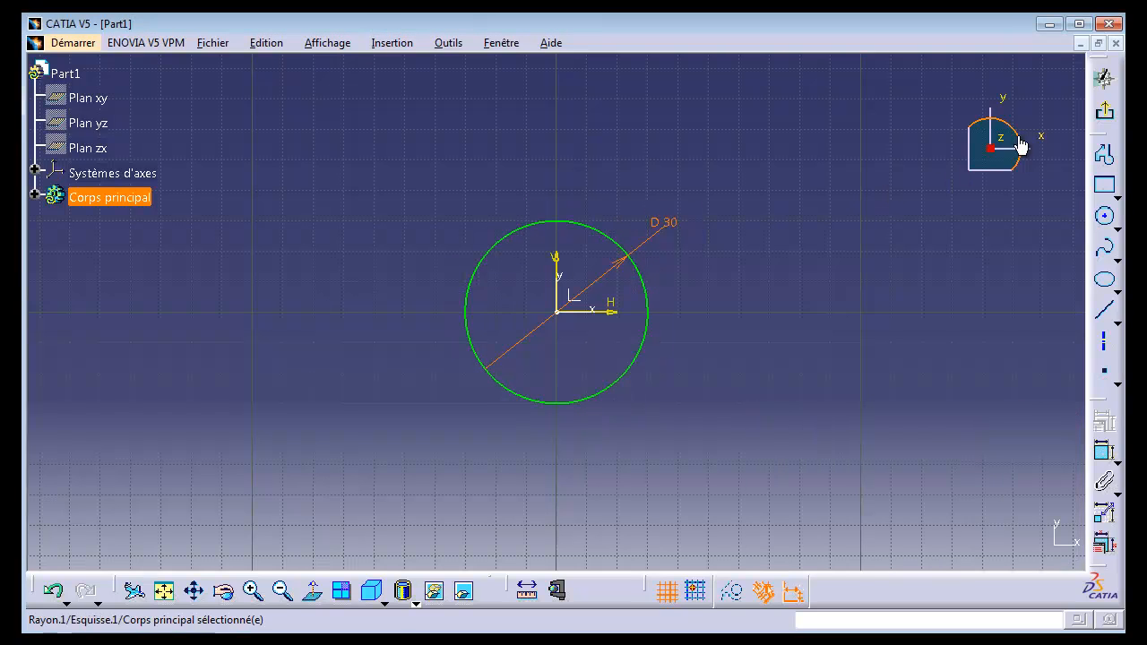
click(1105, 112)
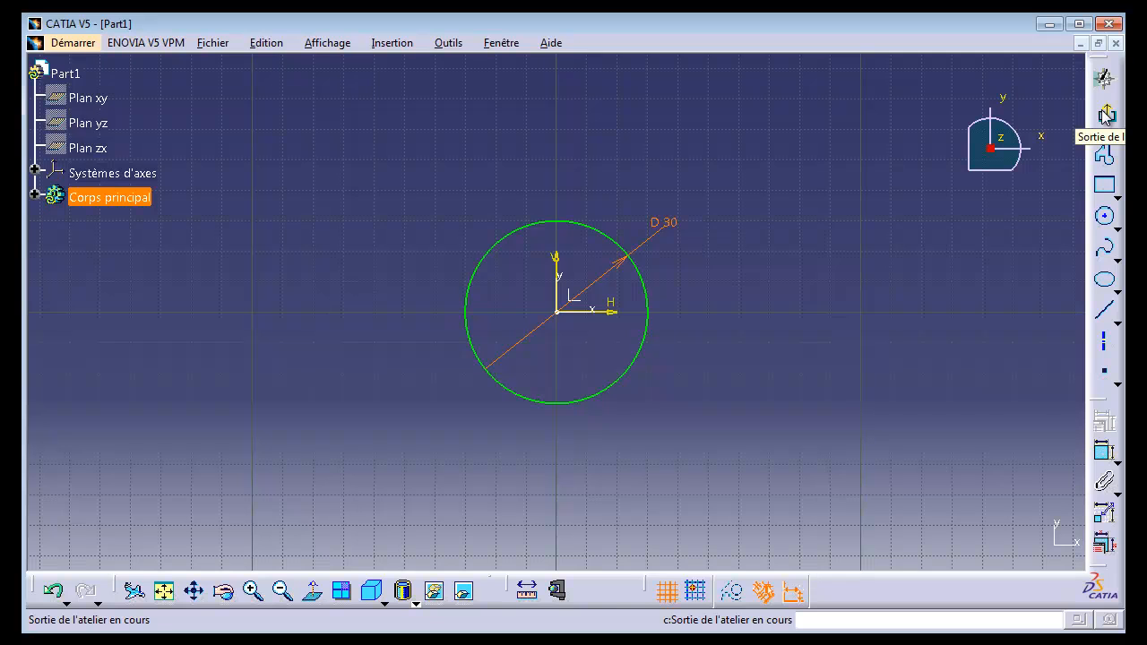
click(1107, 115)
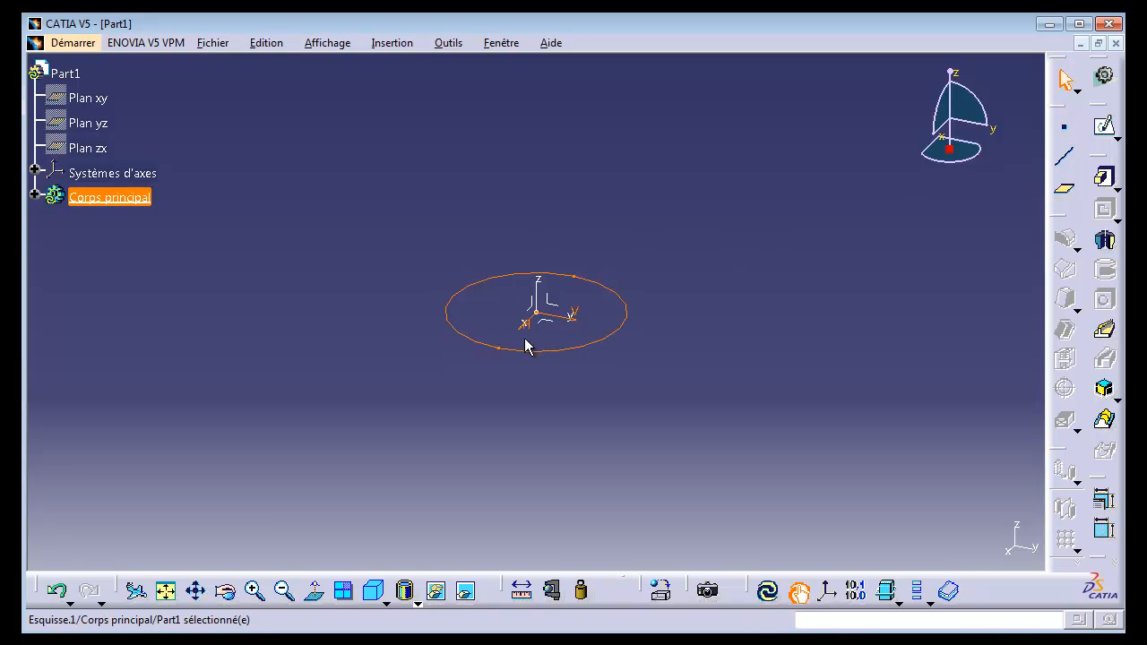
Extrude the circle sketch to a length of 10 mm.
click(546, 273)
click(1107, 182)
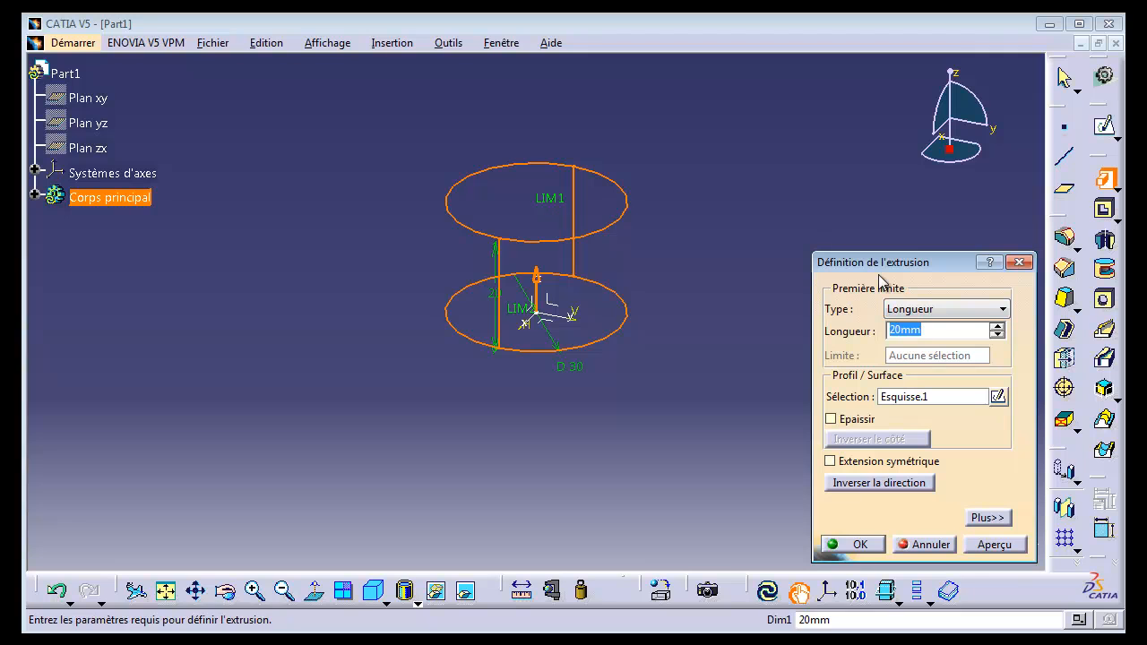
text(10)
click(864, 545)
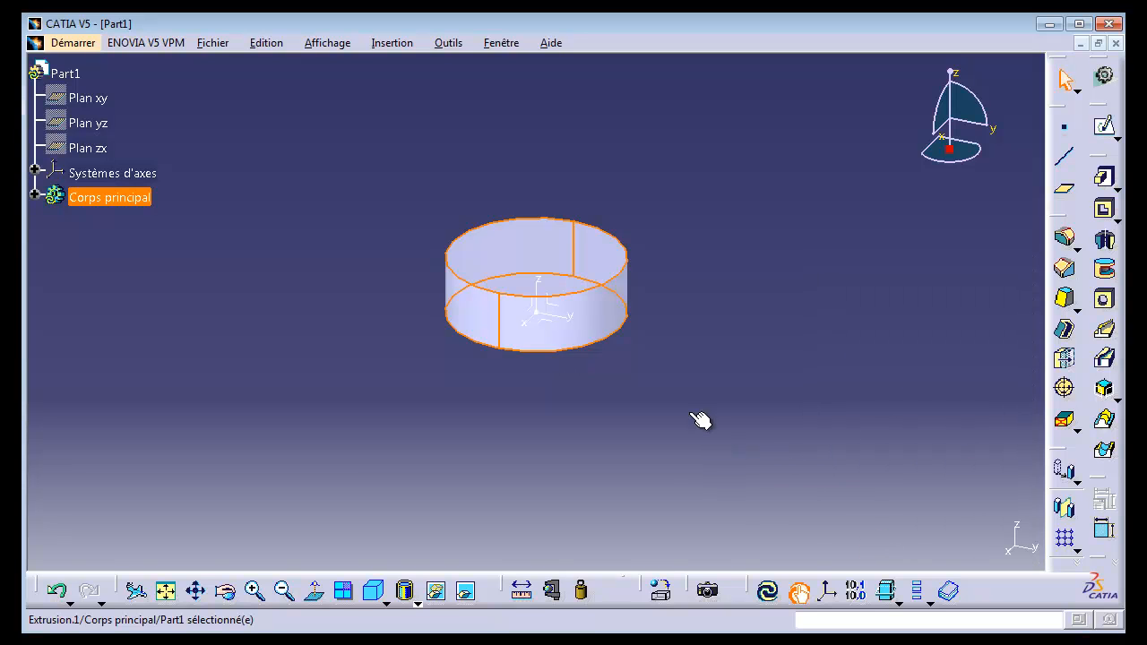
click(167, 594)
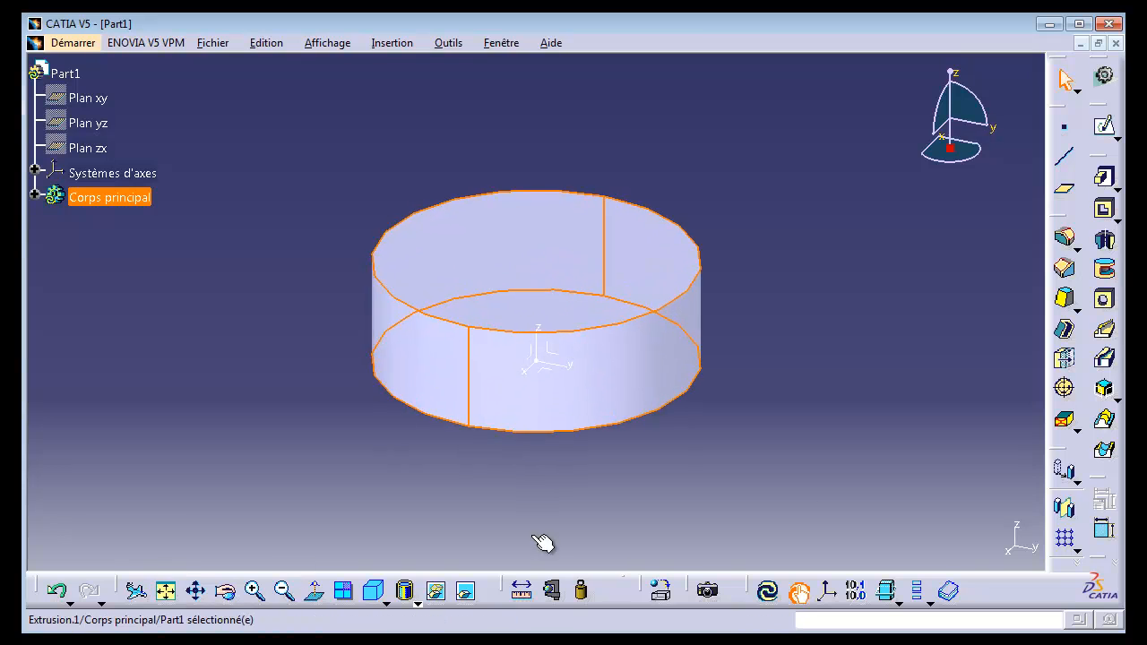
click(880, 279)
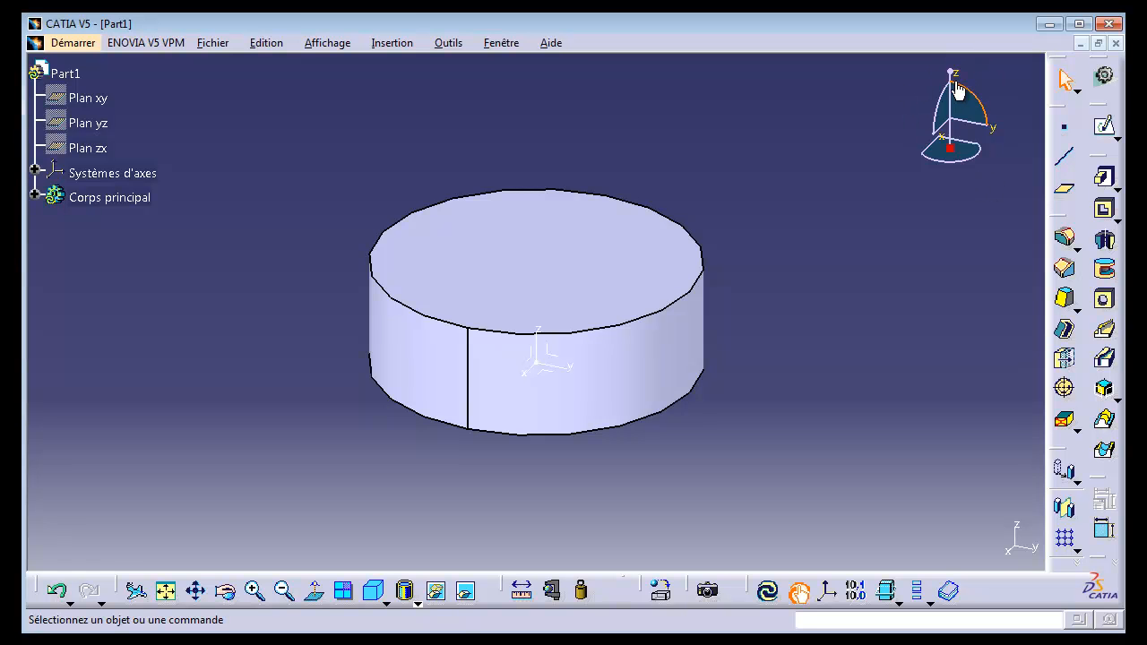
Open a sketch on the cylinder's flat top face and draw a circle about 16 mm in diameter centred on the origin.
drag(965, 93, 941, 135)
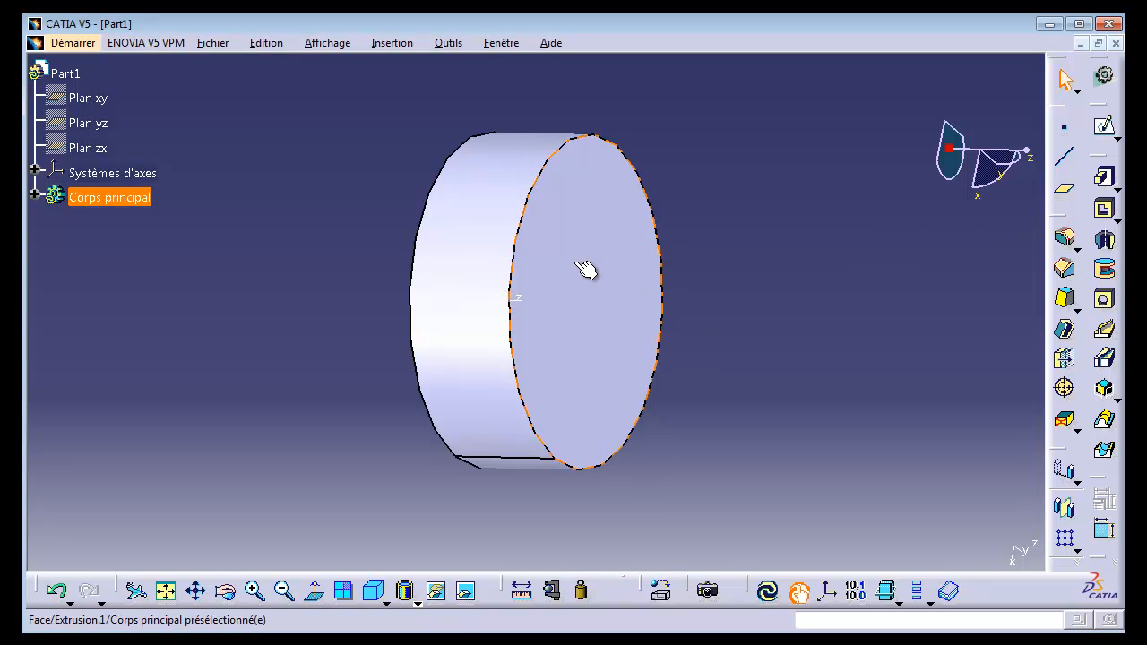
click(602, 339)
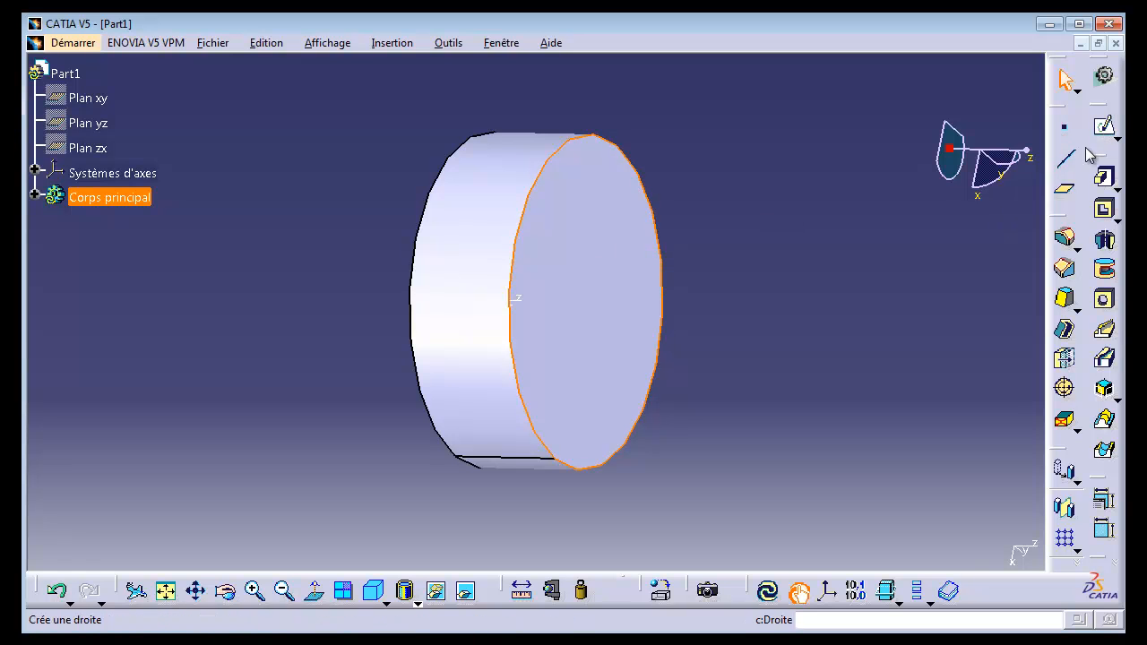
click(870, 215)
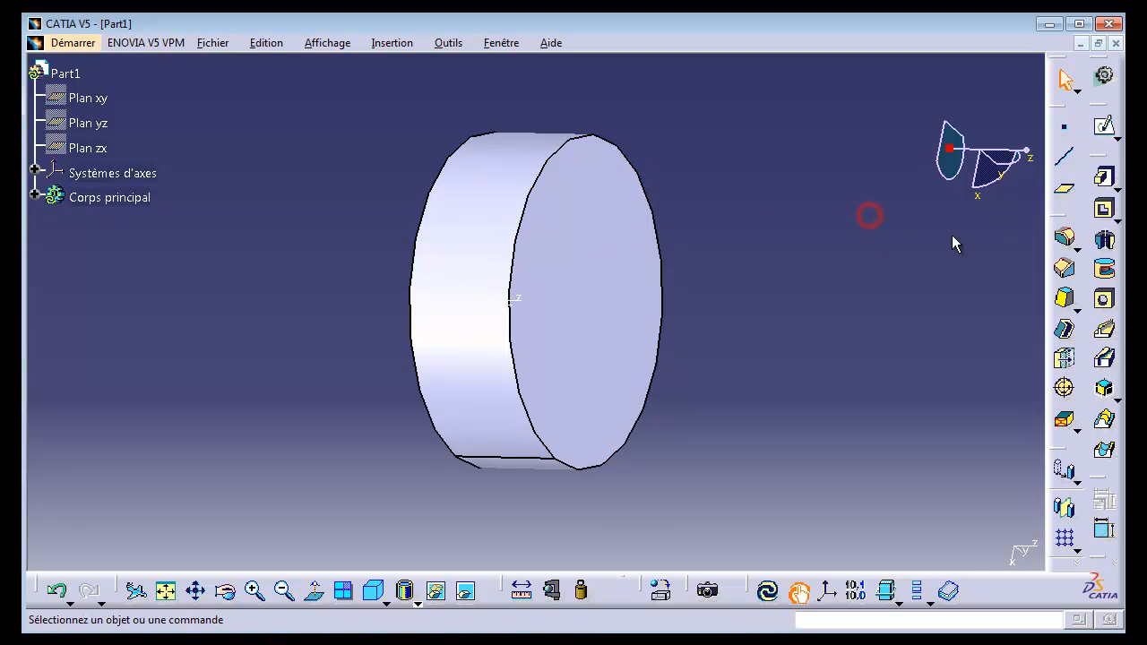
click(1109, 130)
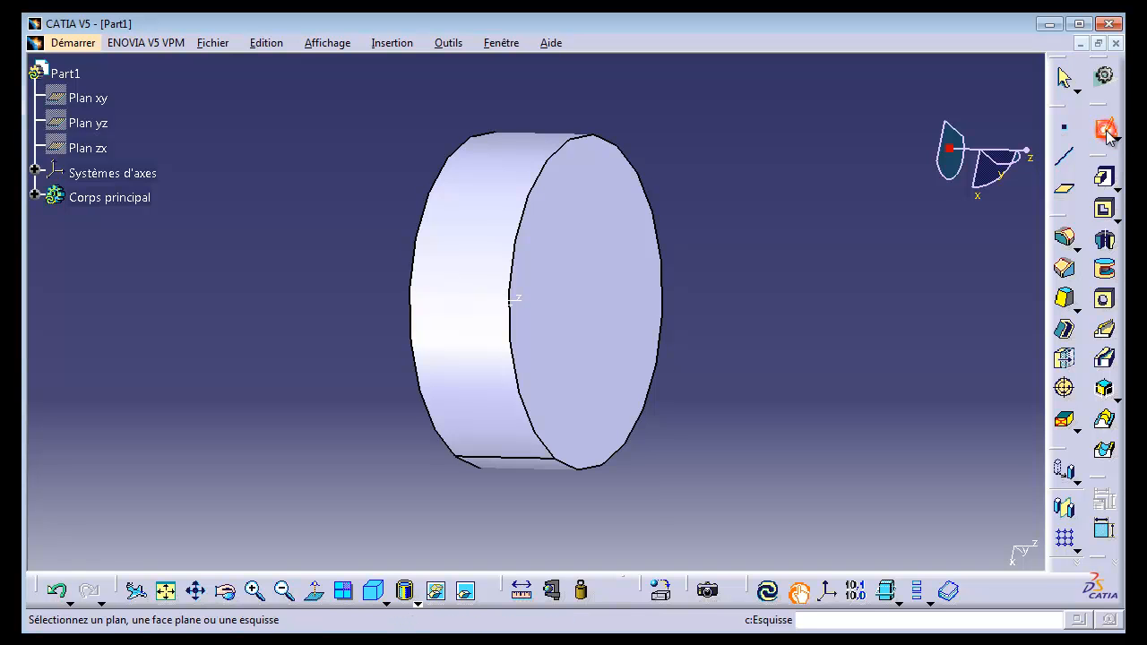
click(600, 257)
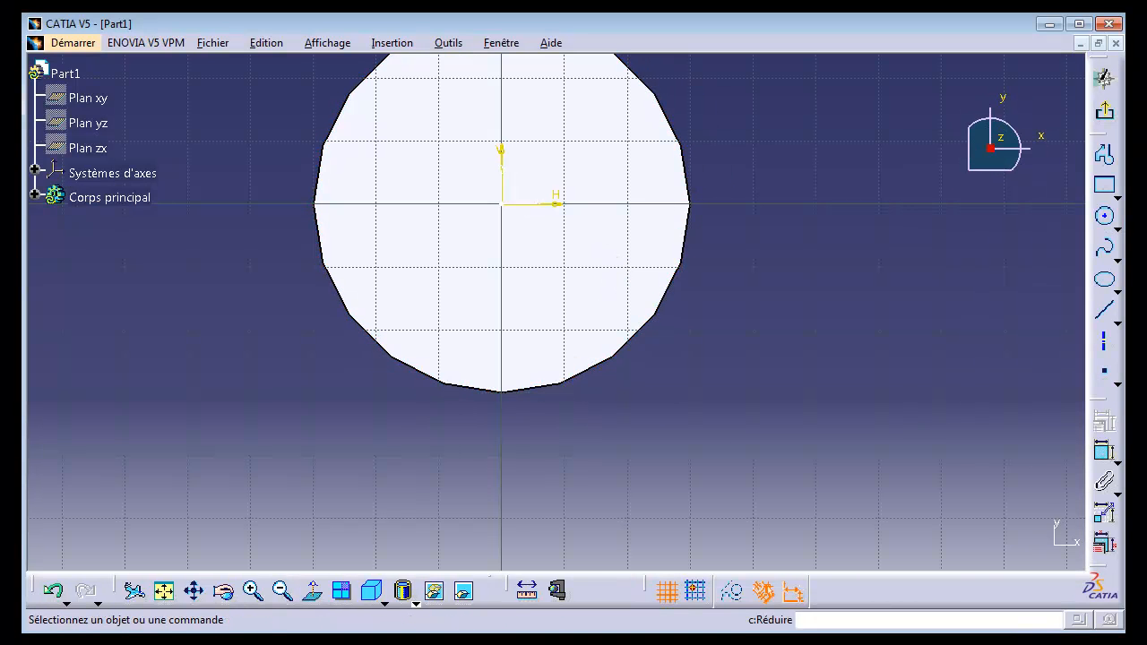
click(164, 601)
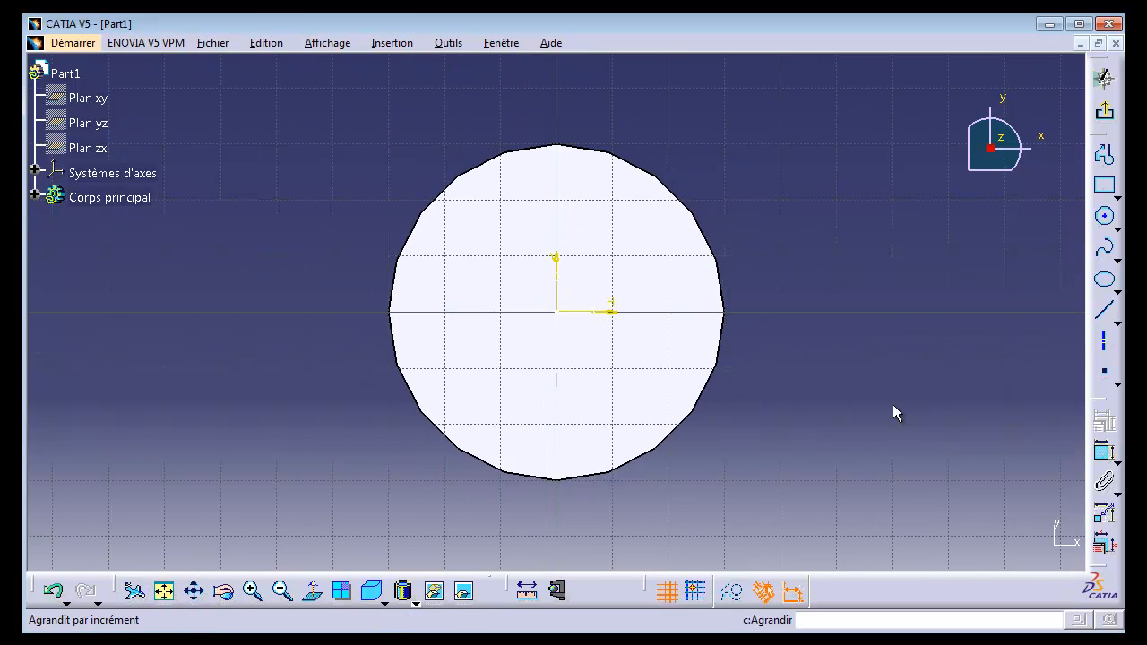
click(1107, 223)
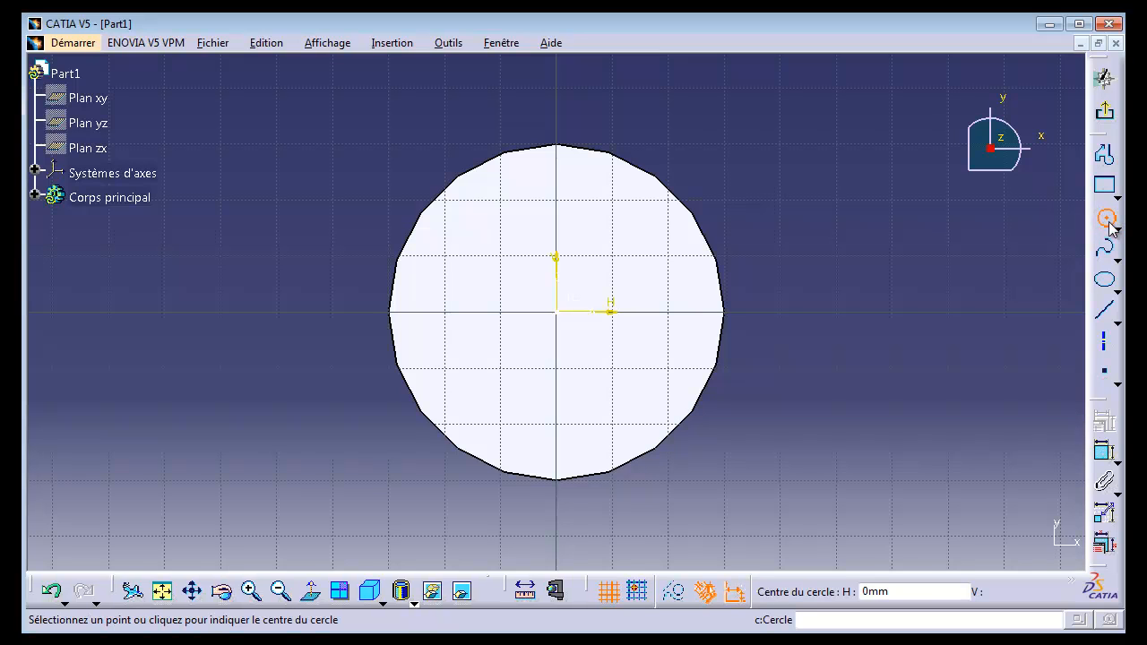
click(559, 314)
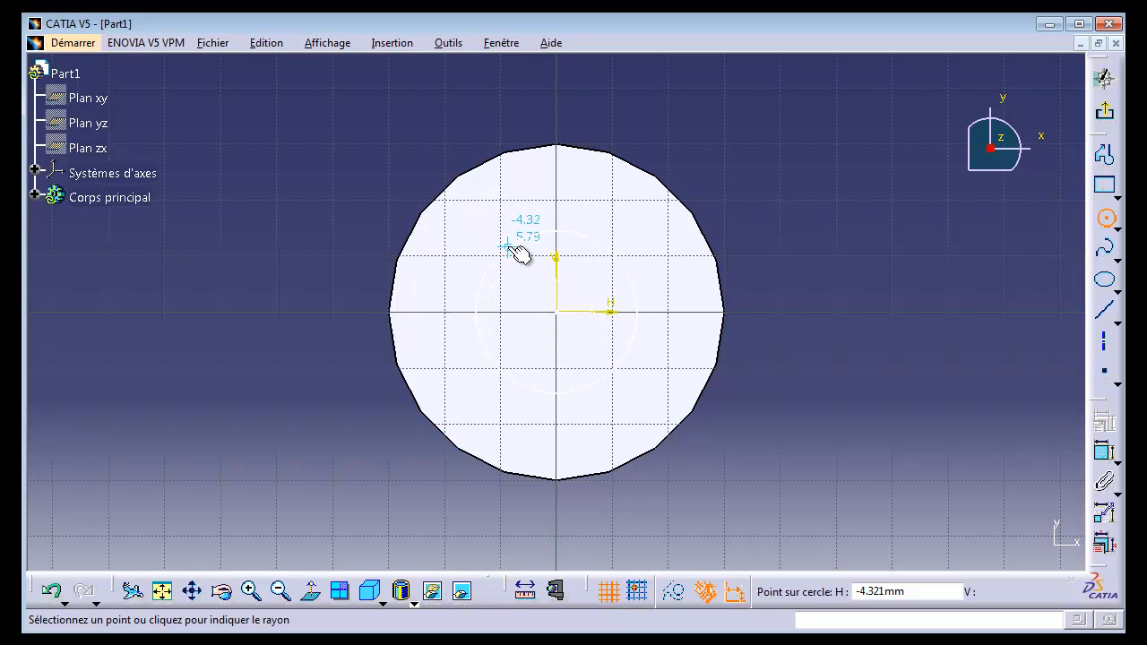
click(596, 229)
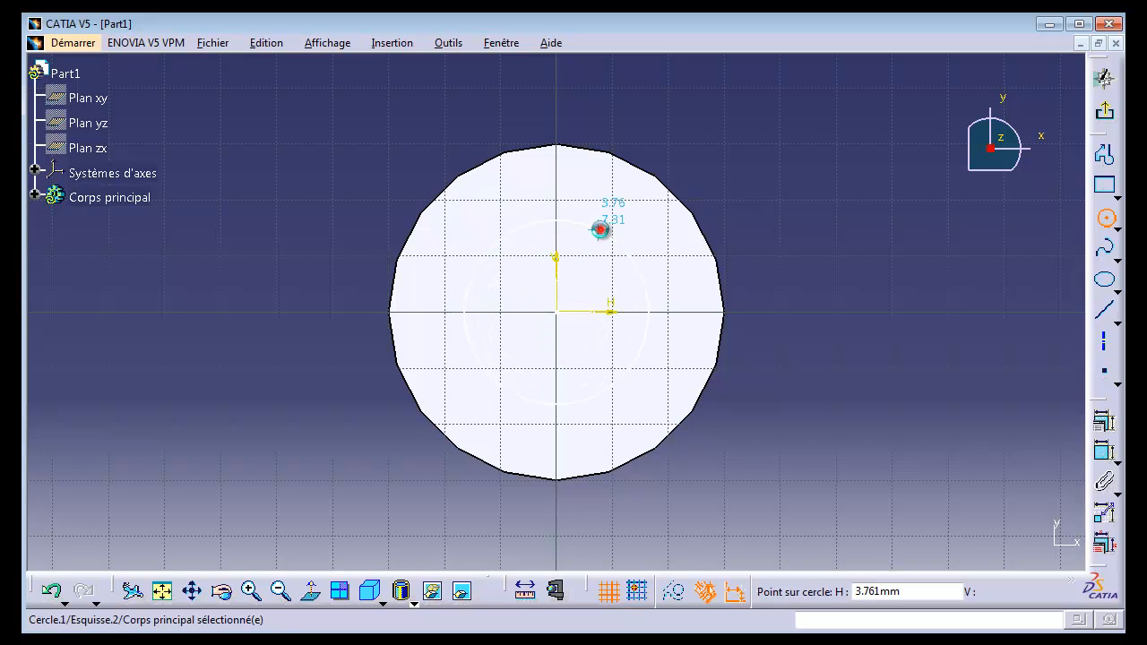
Dimension the inner circle's diameter, set it to 15 mm, and exit the sketch.
click(1103, 452)
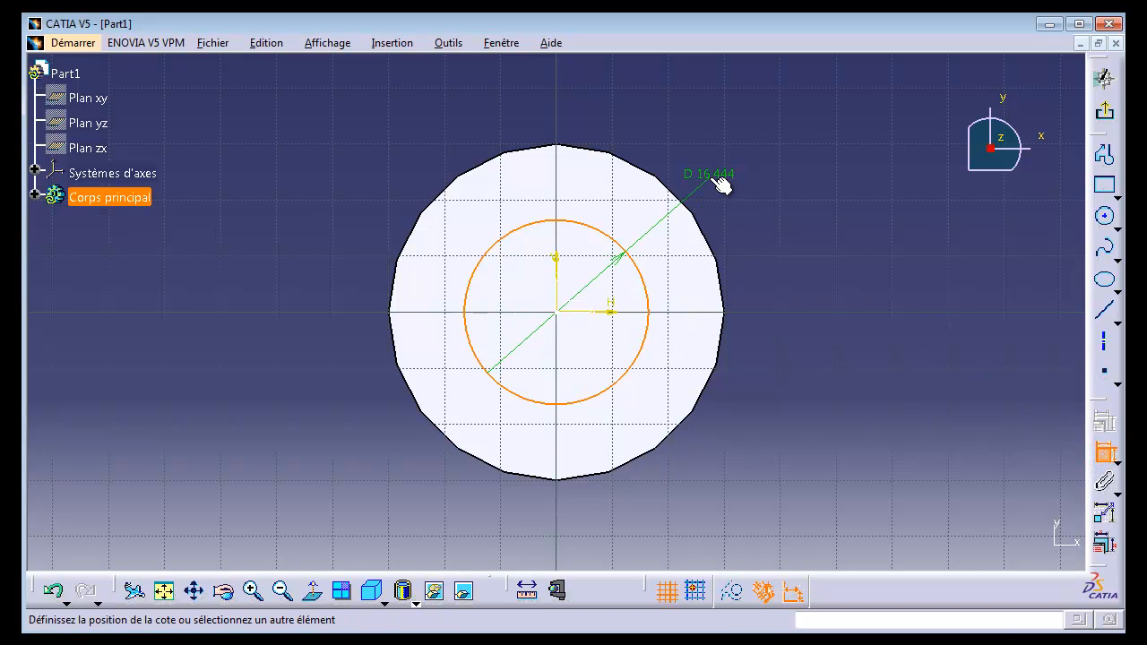
click(722, 184)
double_click(713, 183)
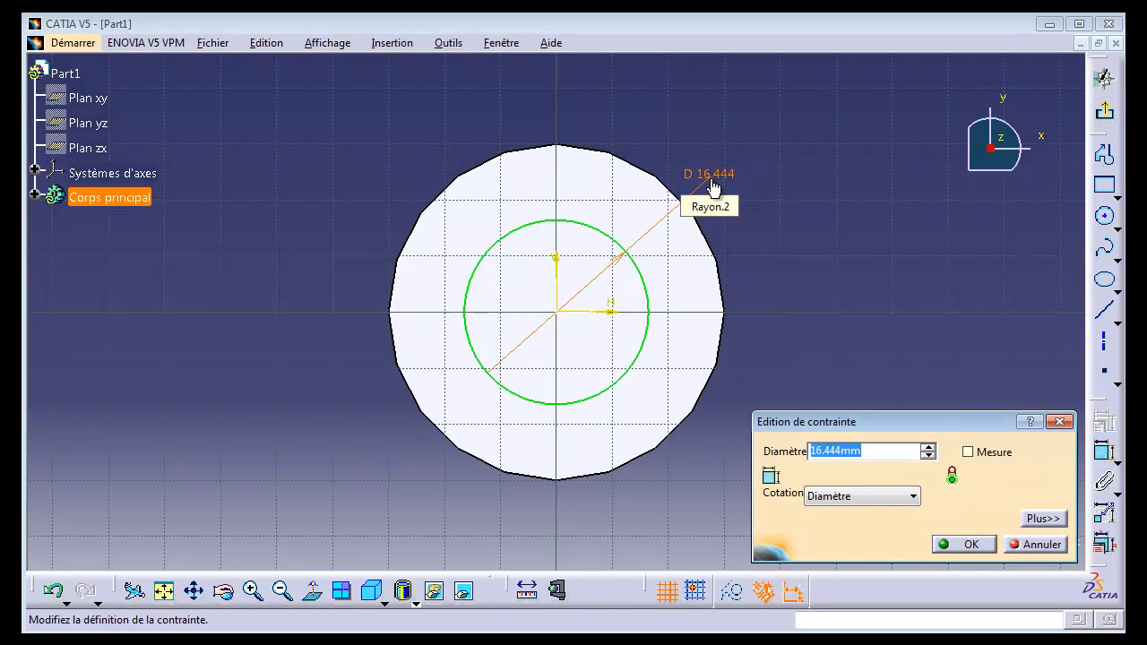
text(15)
key(Return)
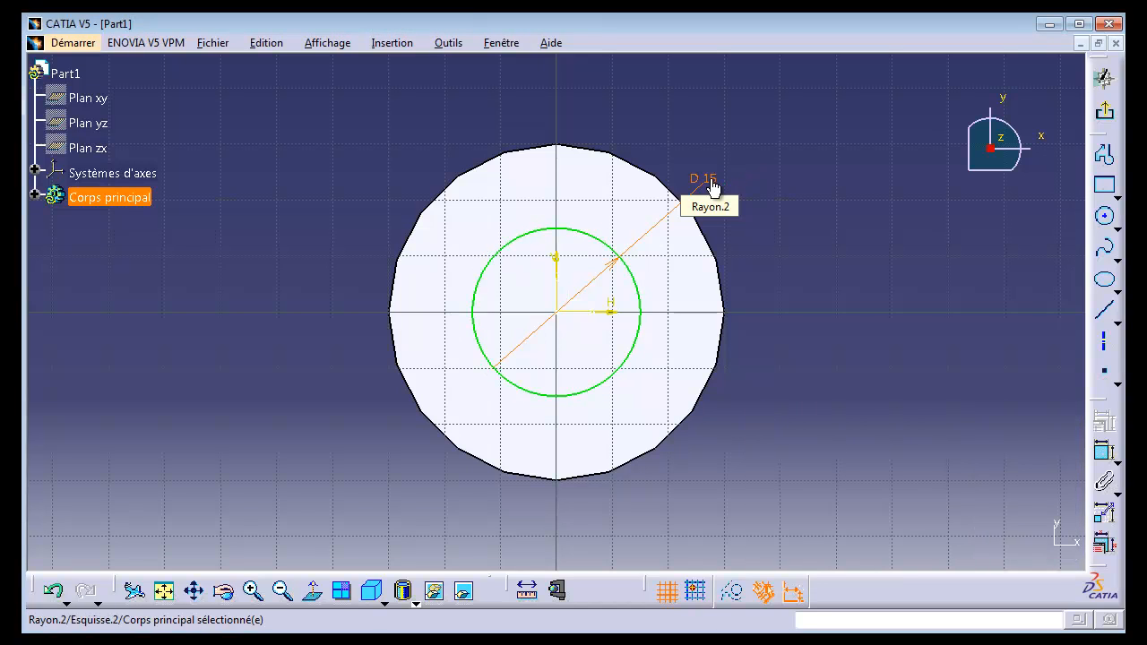
click(1107, 113)
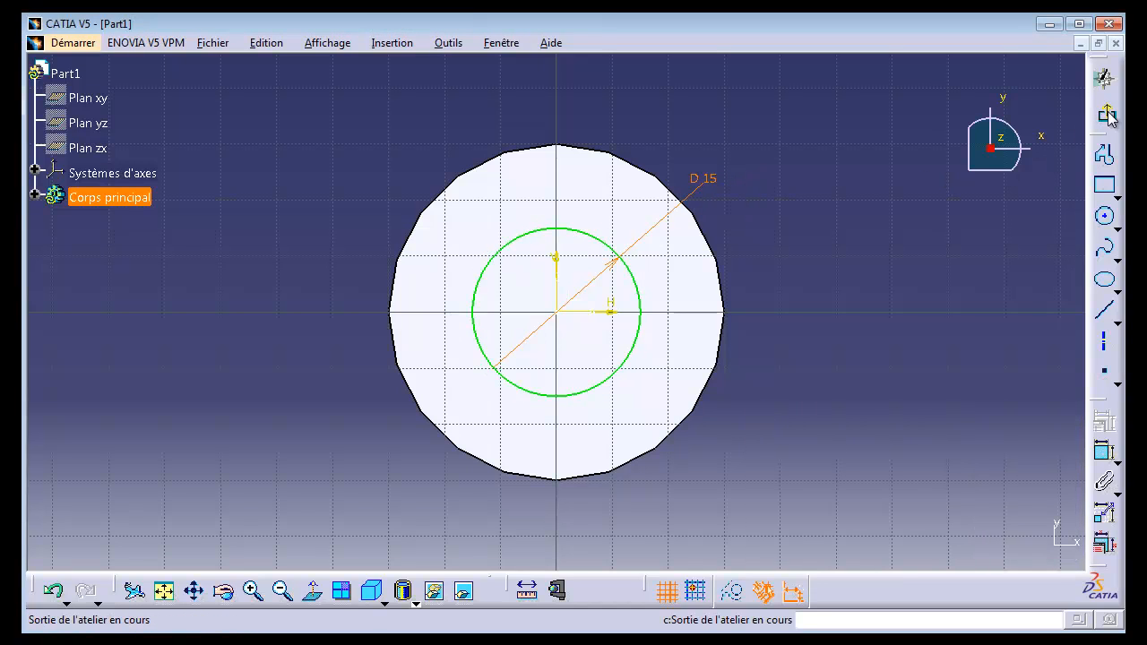
click(1107, 115)
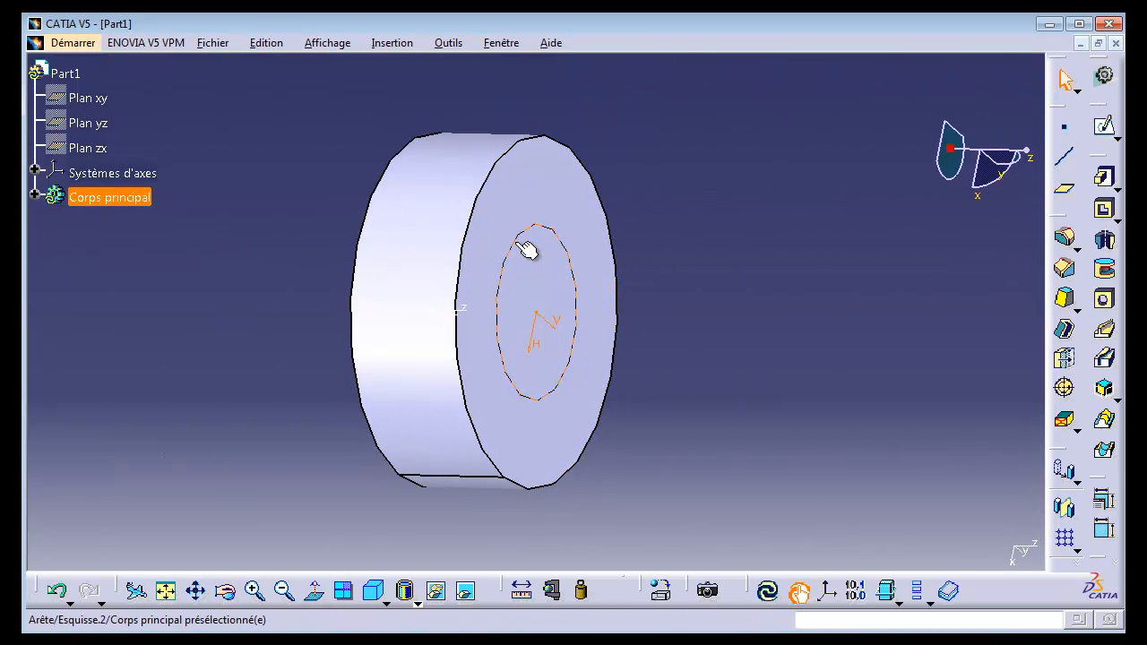
Extrude the 15 mm circle sketch outward from the large cylinder's face to a length of 15 mm.
click(549, 244)
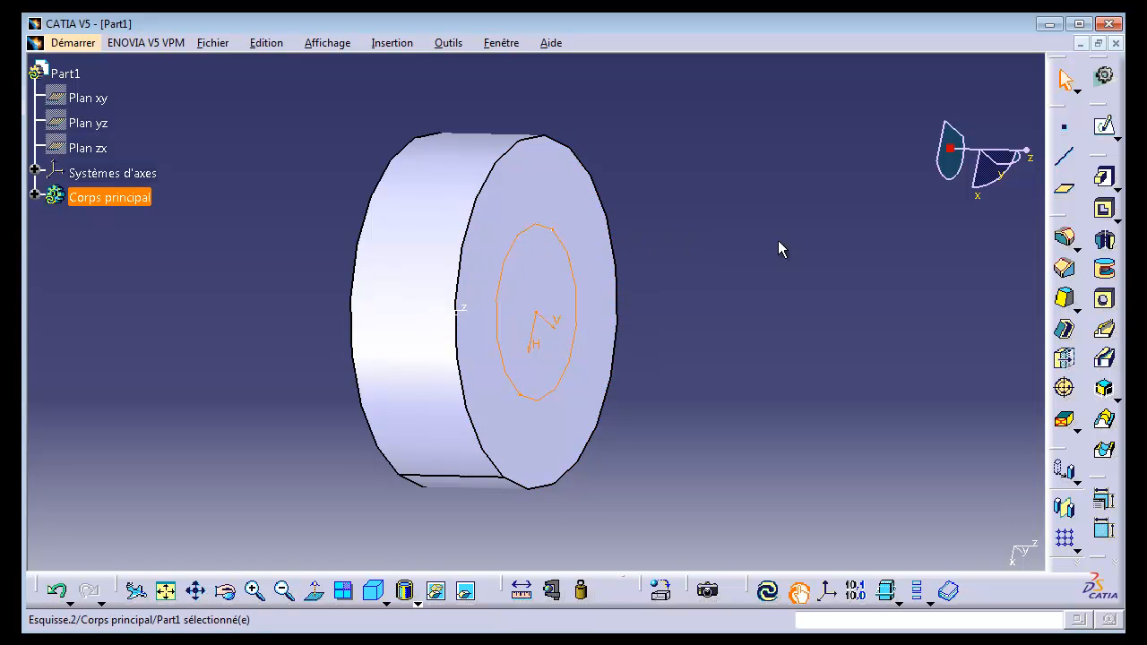
click(1106, 182)
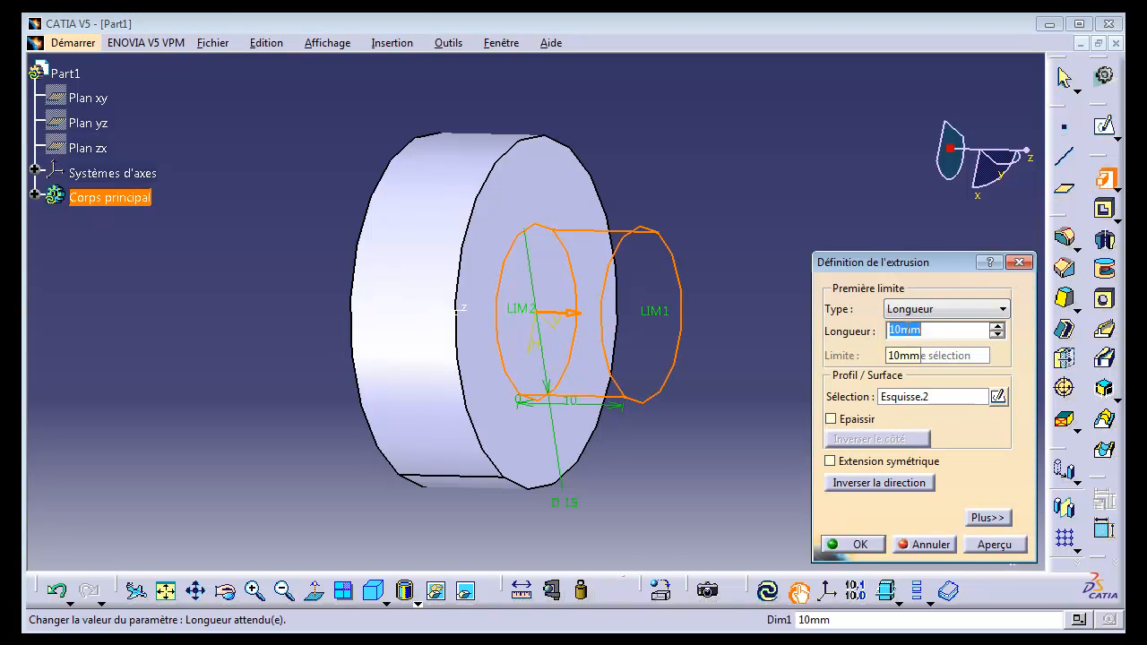
text(15)
key(Return)
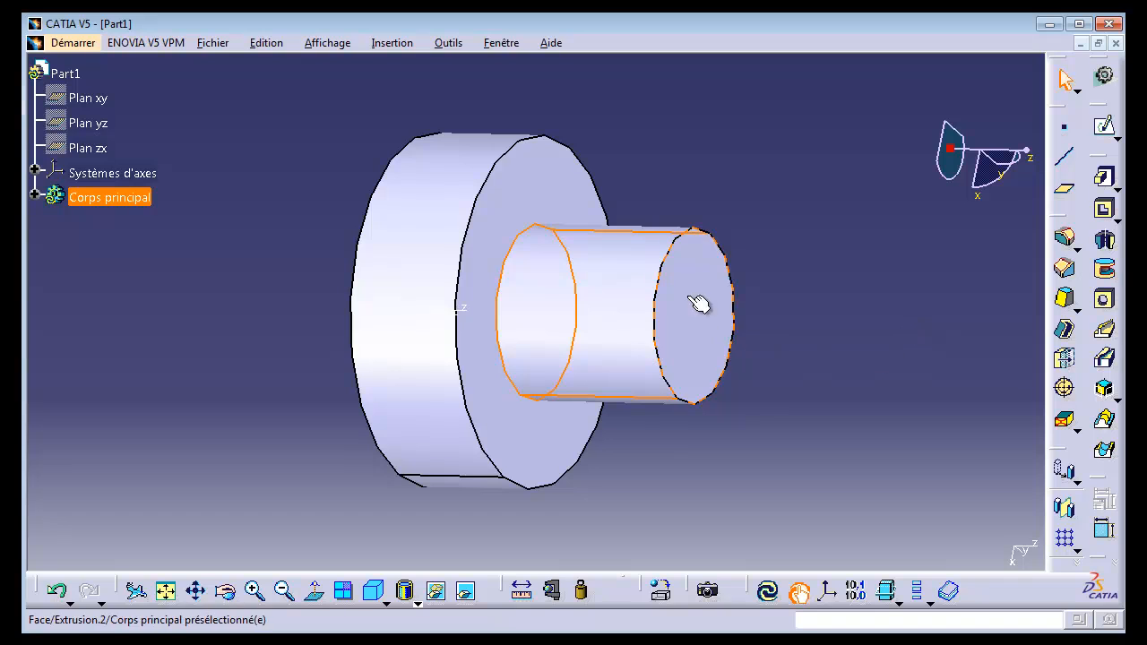
click(656, 433)
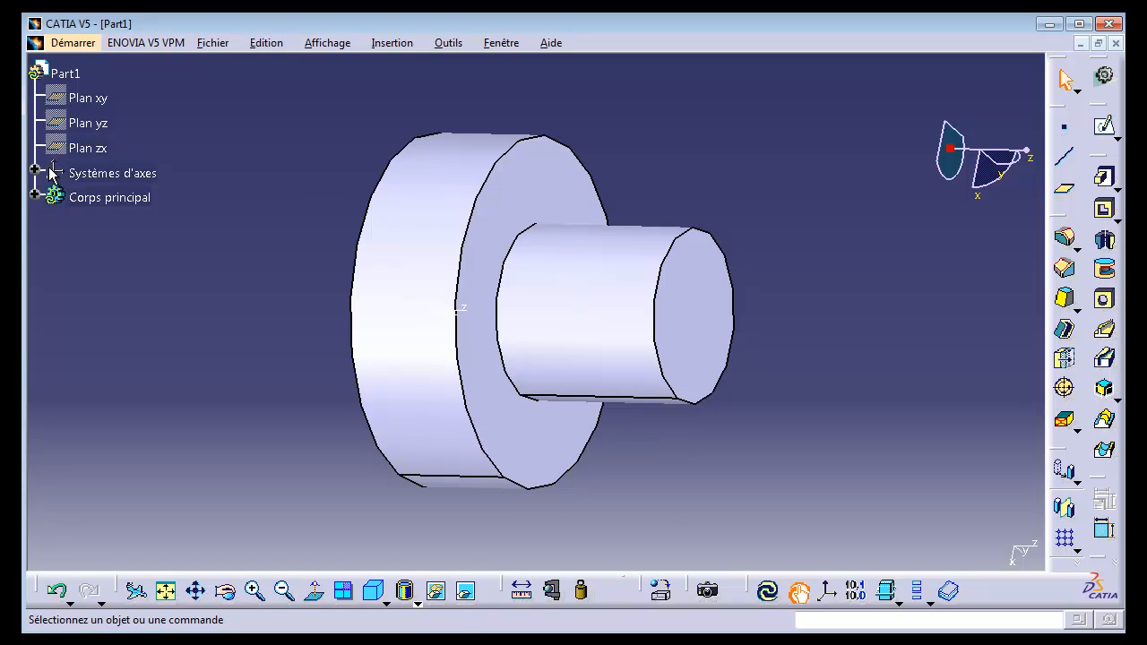
Update the part and expand the main body (Corps principal) in the specification tree.
click(768, 591)
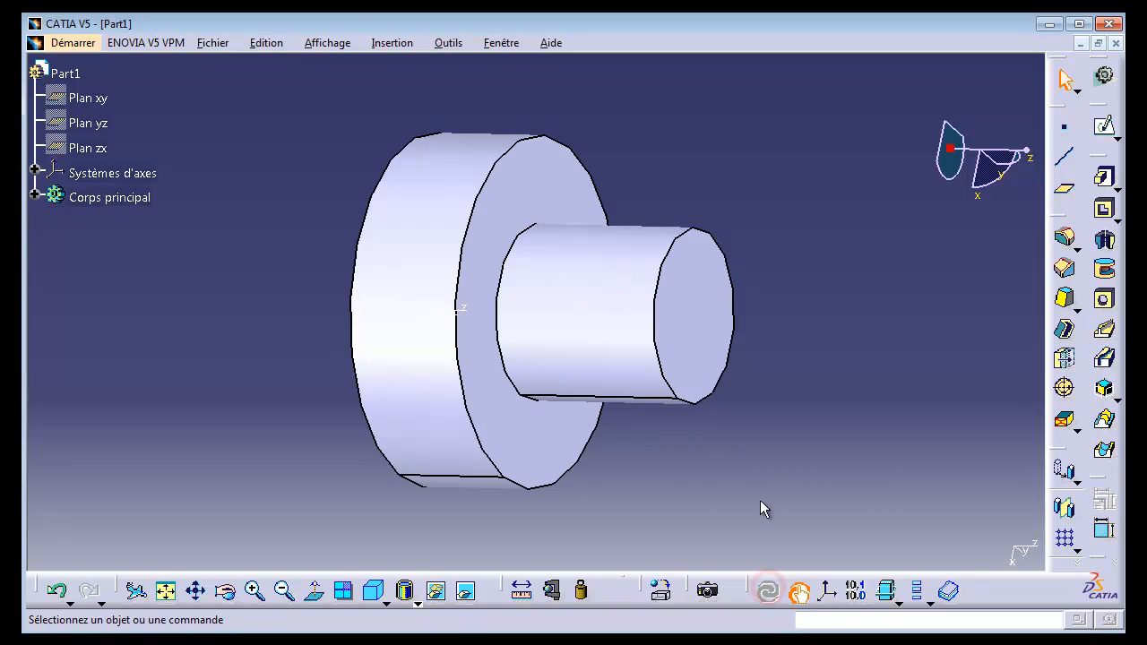
click(34, 196)
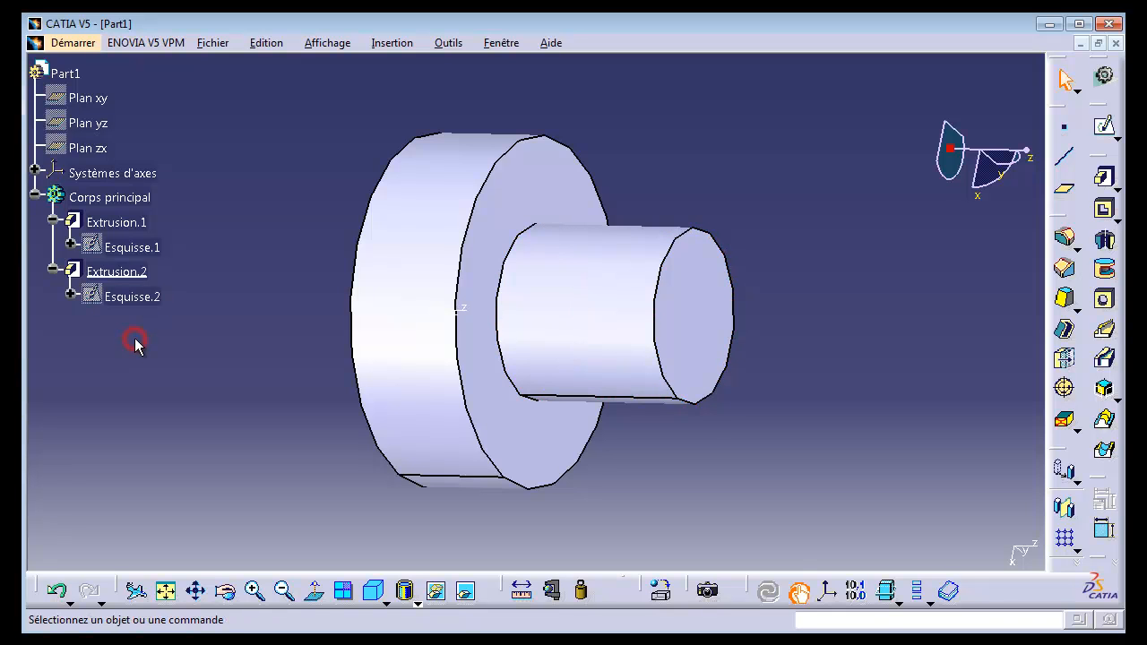
key(alt+Tab)
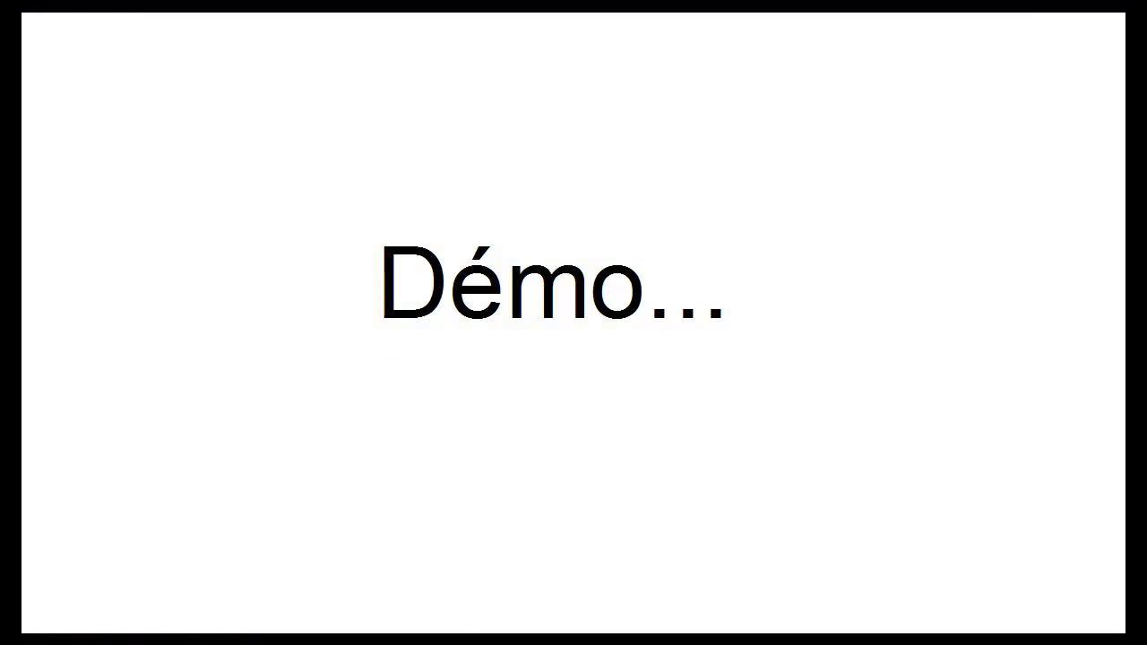
key(space)
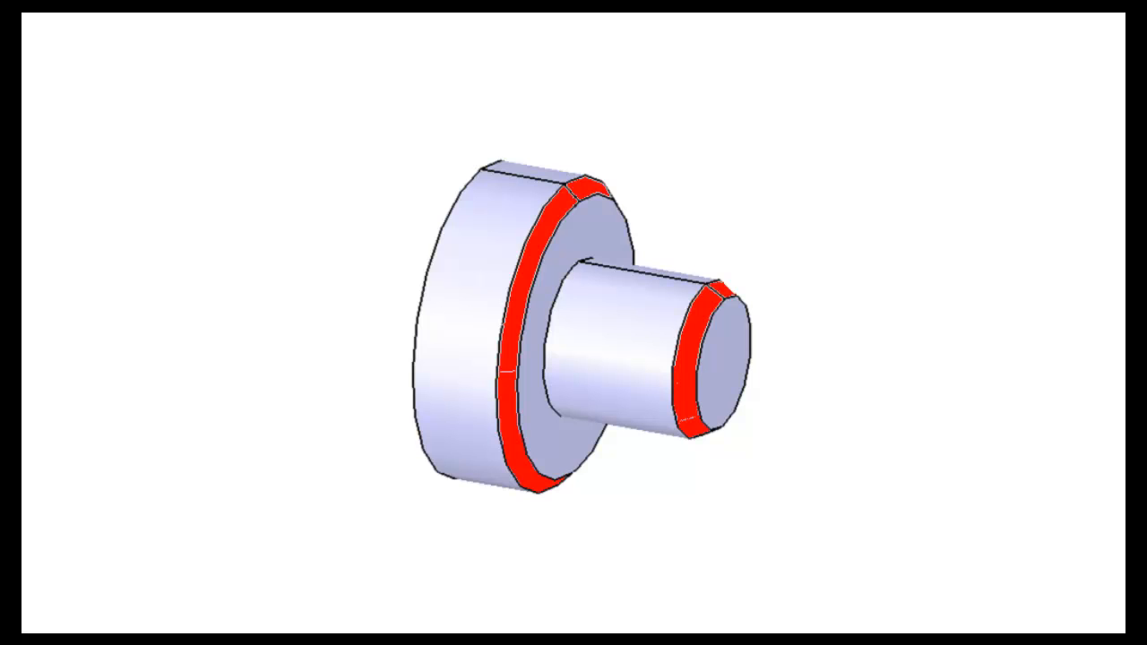
key(alt+Tab)
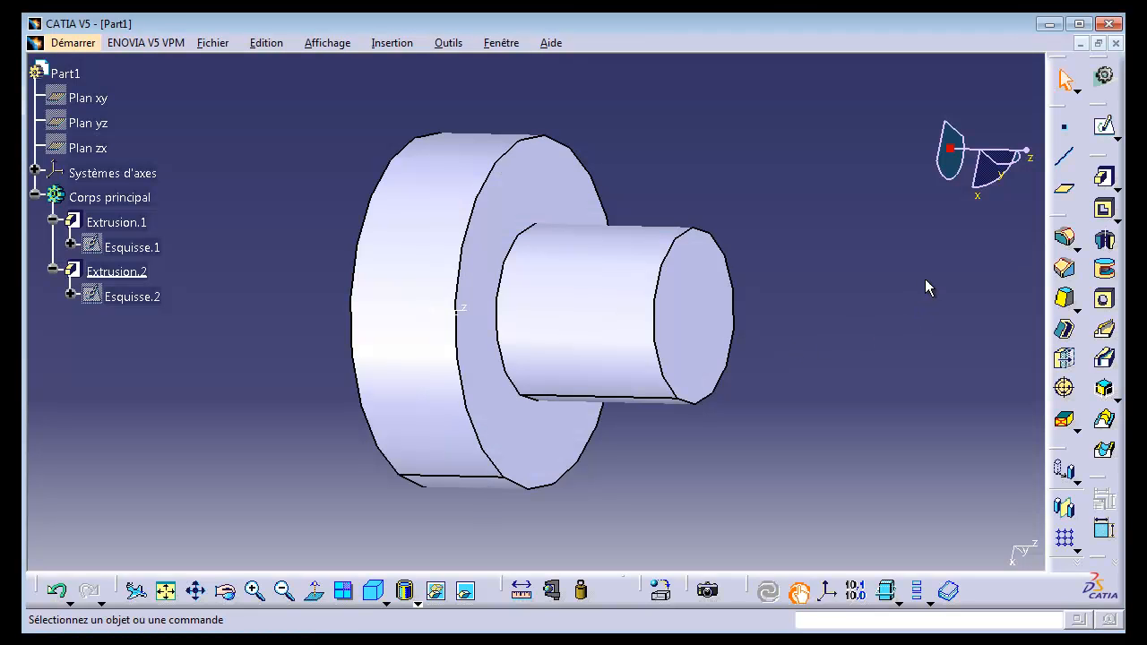
Chamfer the large cylinder's outer edge on the side of the small cylinder, with a length of 1.5 mm and an angle of 45°.
click(1068, 270)
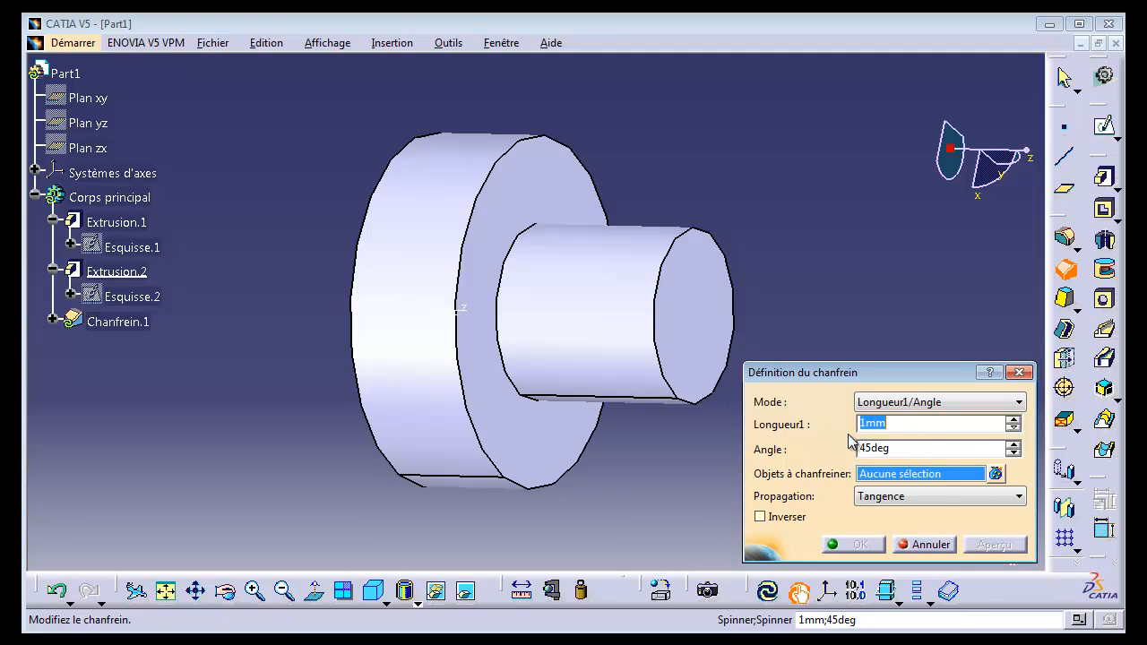
text(1.5)
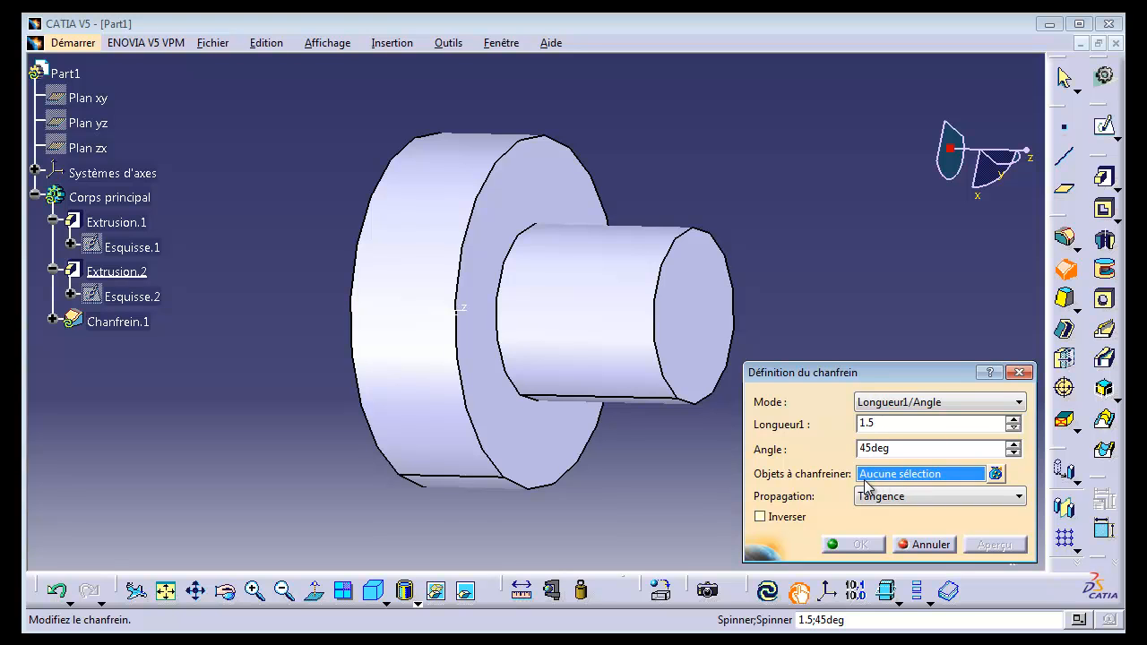
click(522, 154)
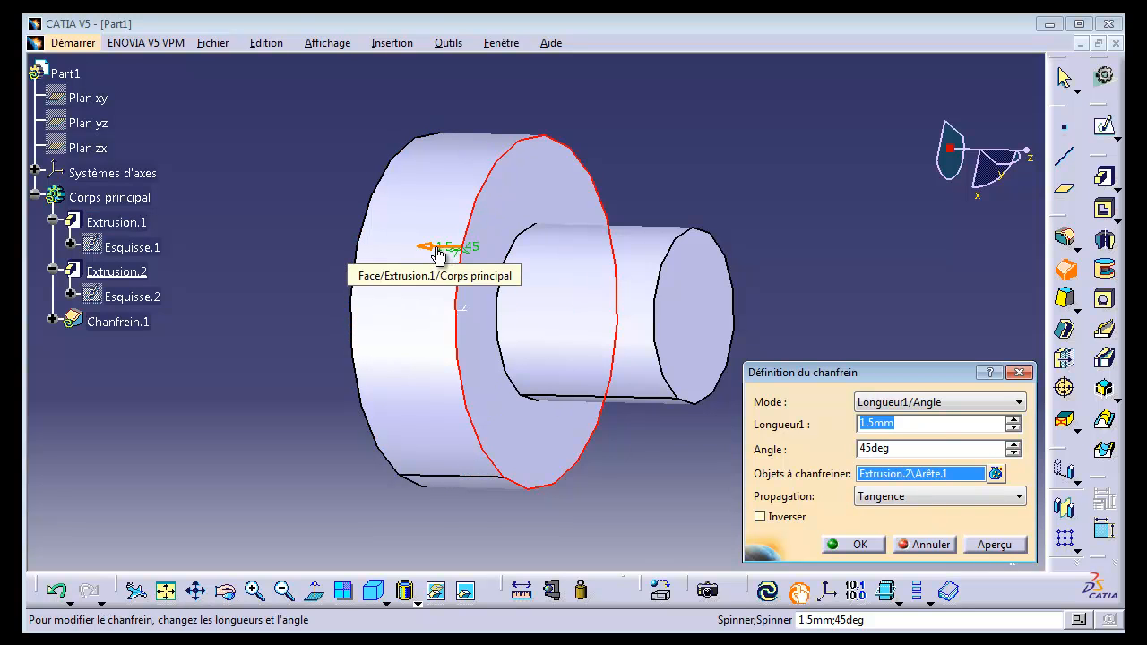
click(1004, 546)
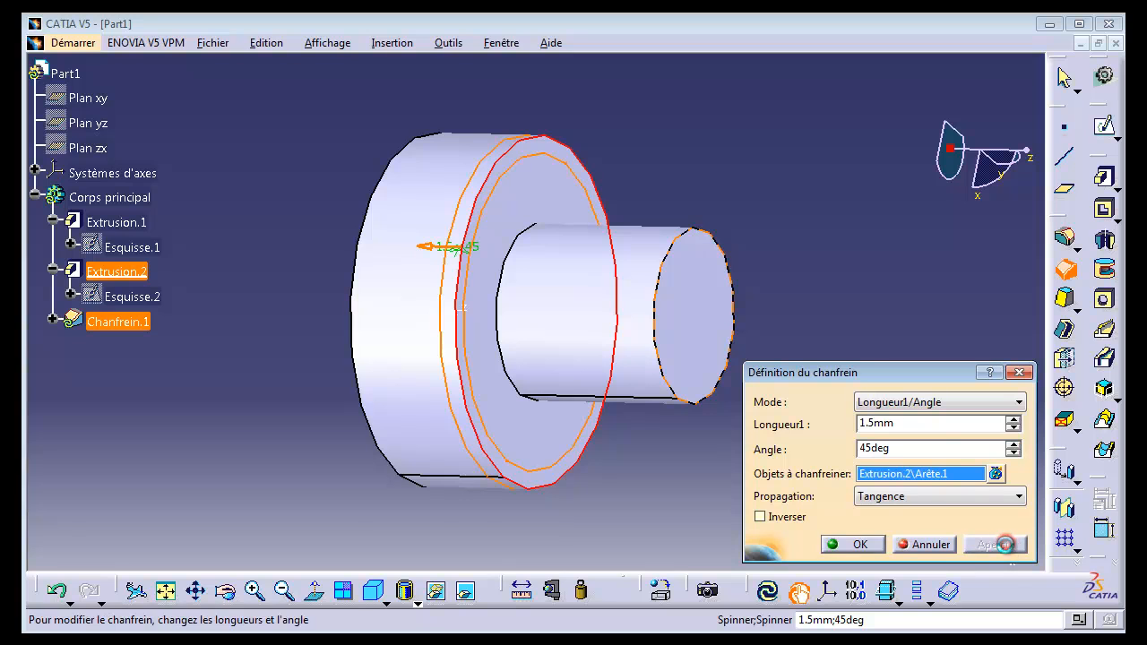
click(856, 544)
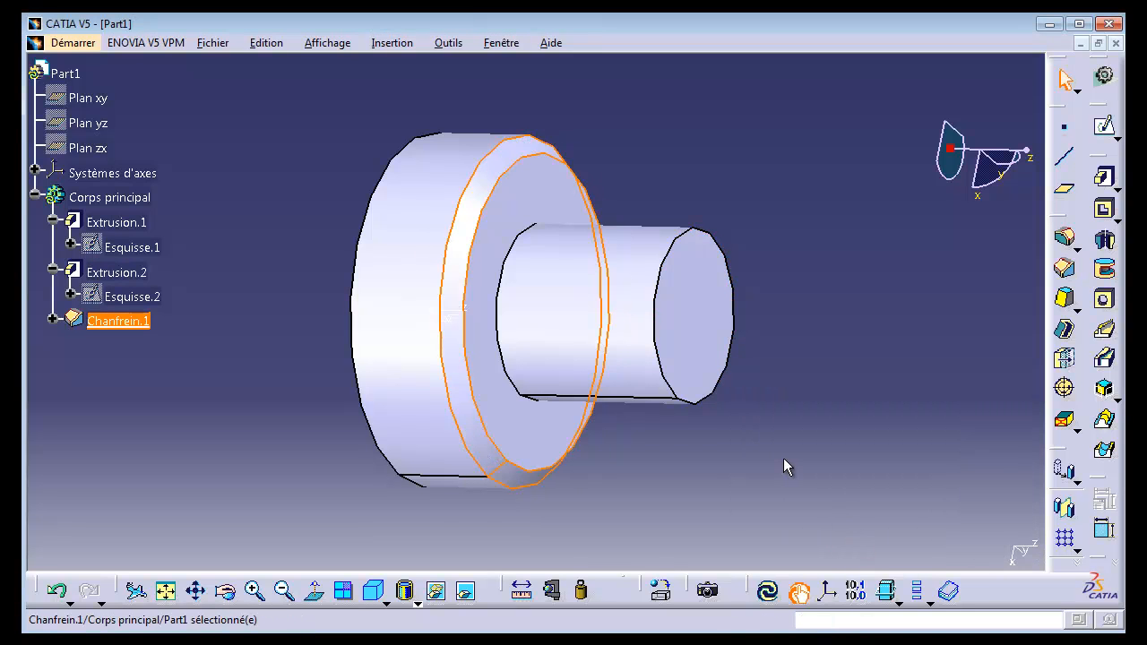
click(686, 203)
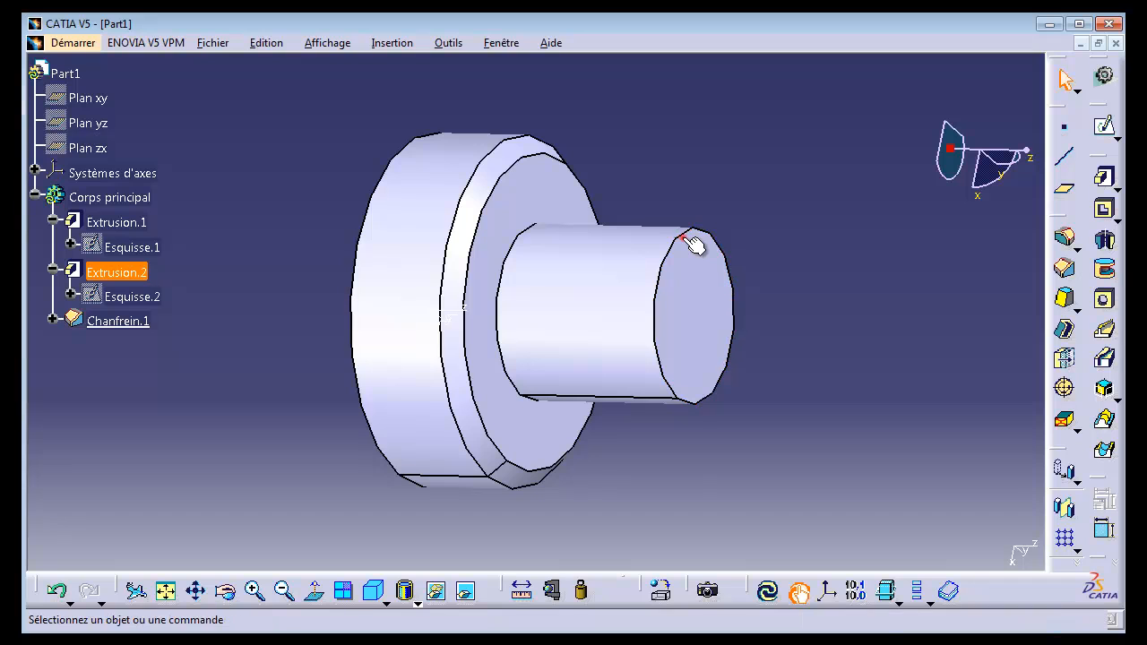
Chamfer the circular edge at the small cylinder's free end with a length of 2 mm and an angle of 30°.
click(686, 239)
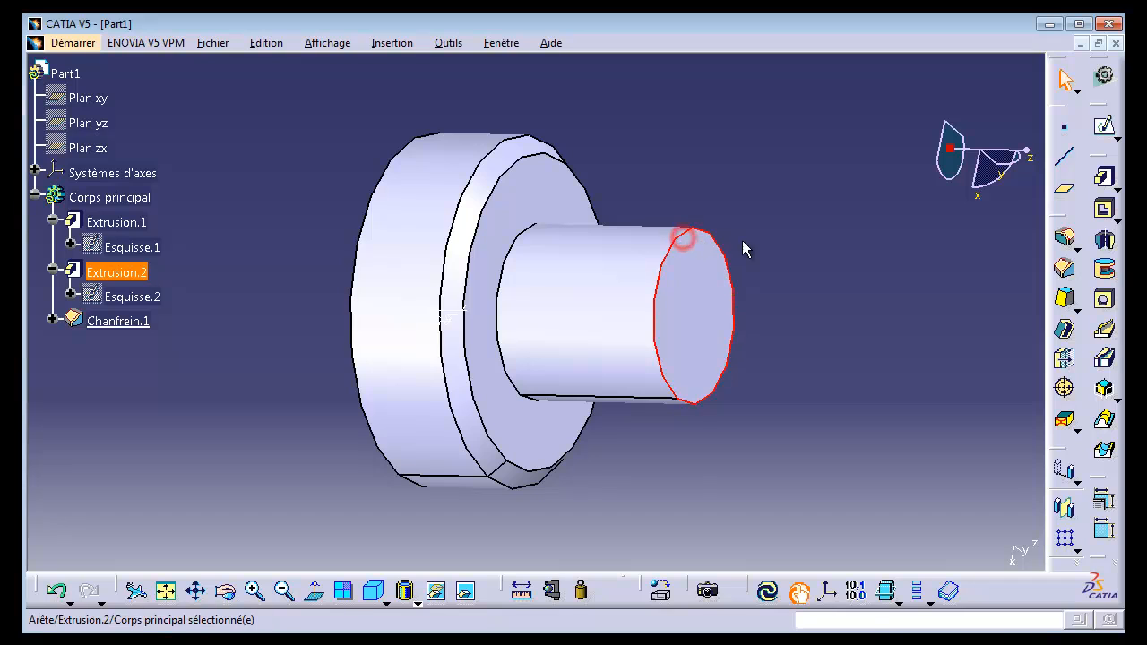
click(1067, 272)
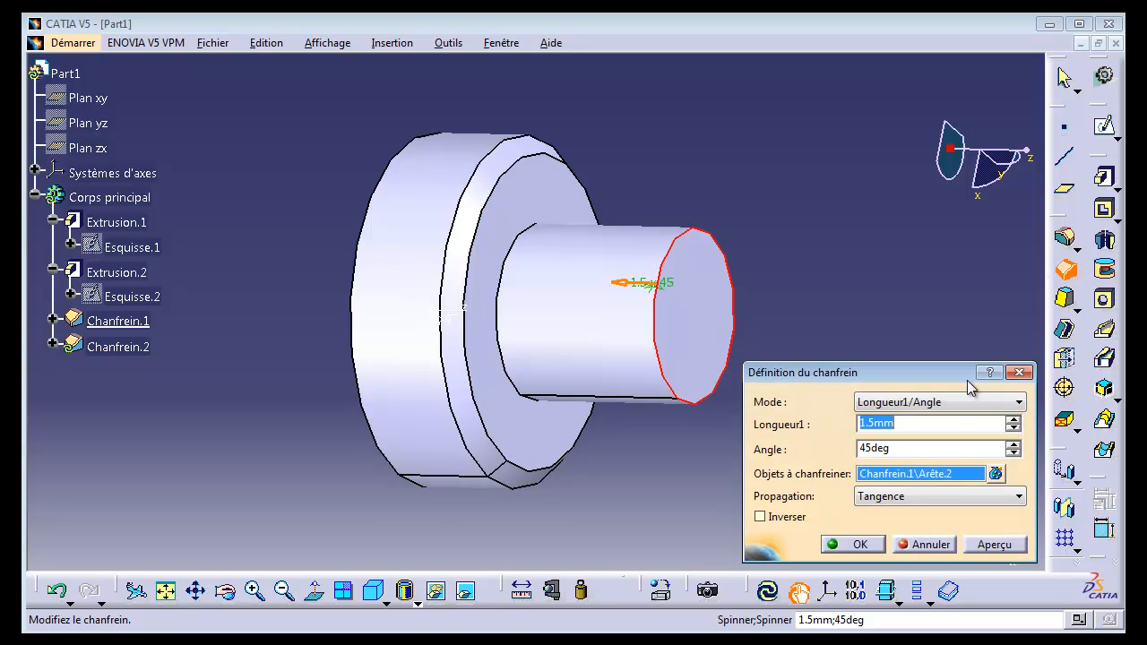
text(2)
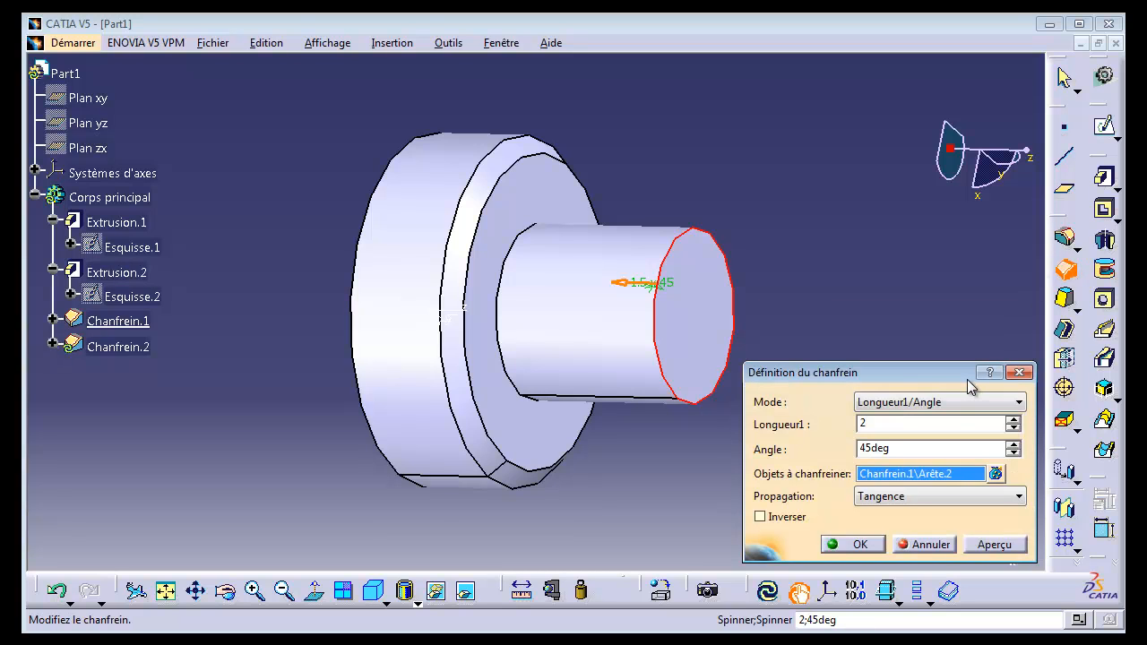
click(907, 449)
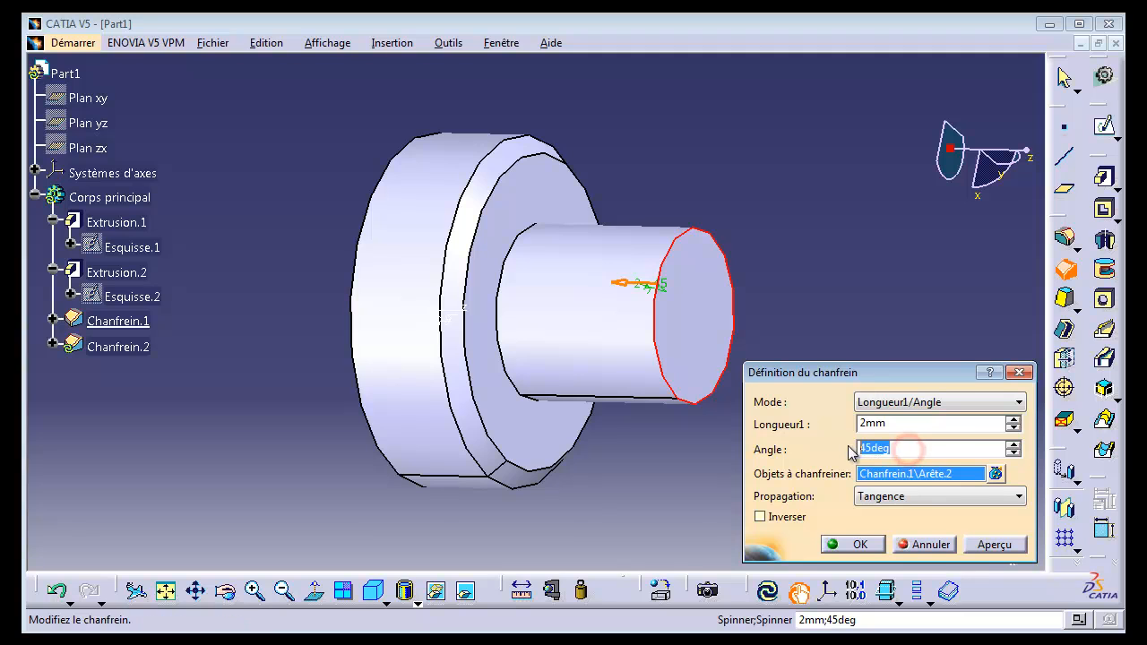
text(30)
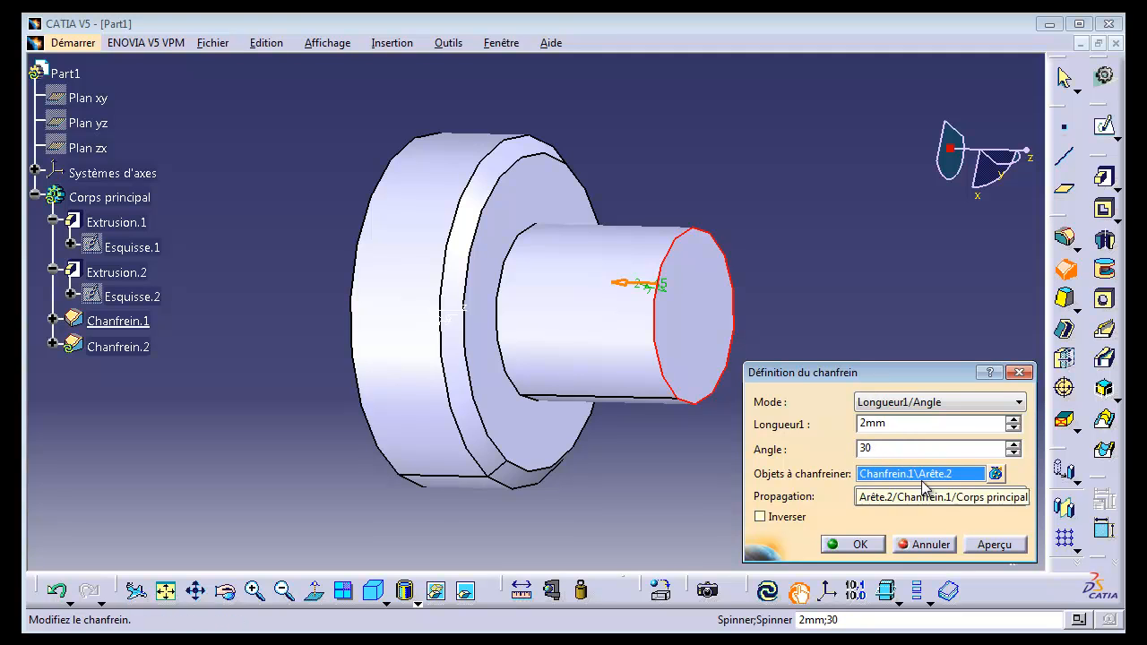
click(997, 546)
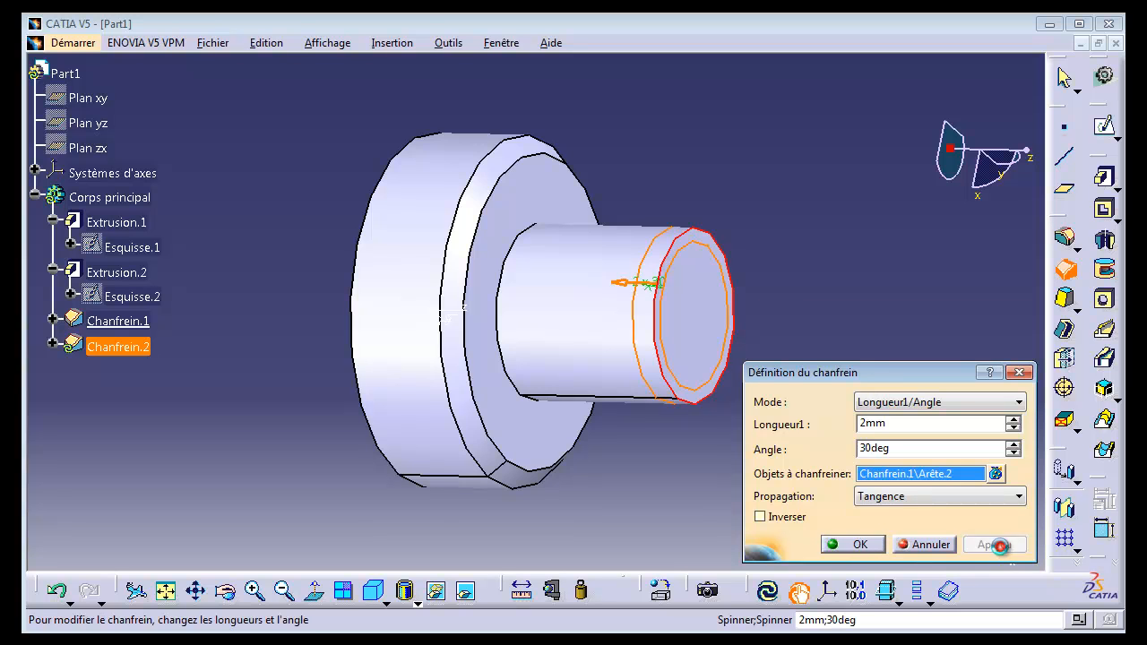
click(858, 545)
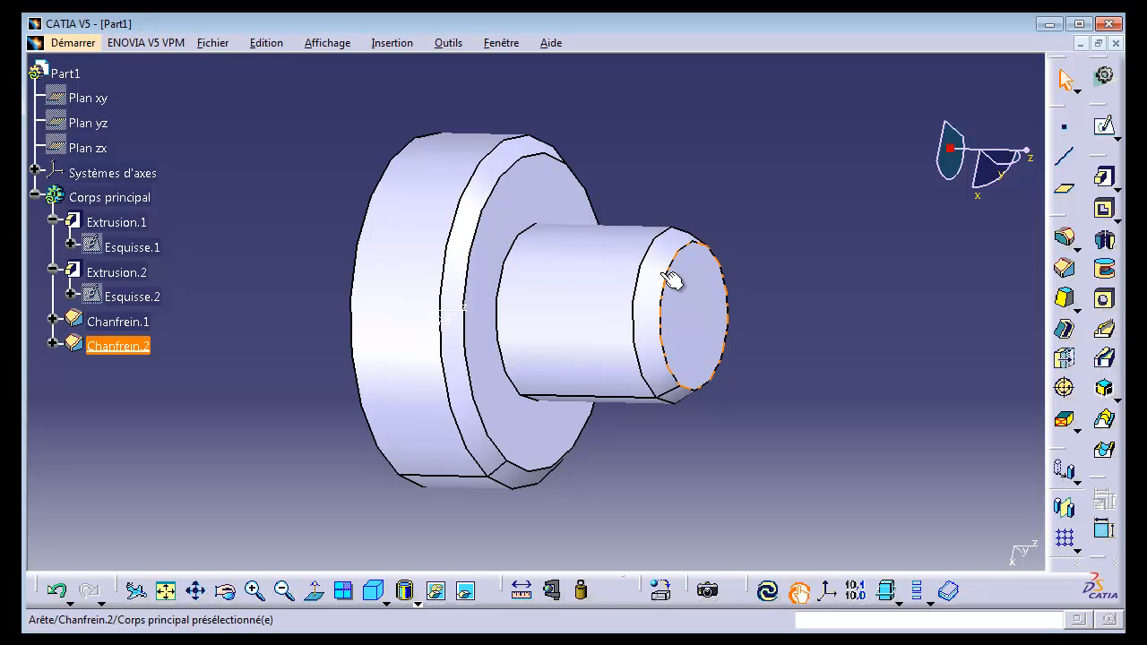
Reopen the definition of the small cylinder's chamfer, review its angle parameter, and close it.
double_click(135, 345)
click(909, 448)
double_click(909, 448)
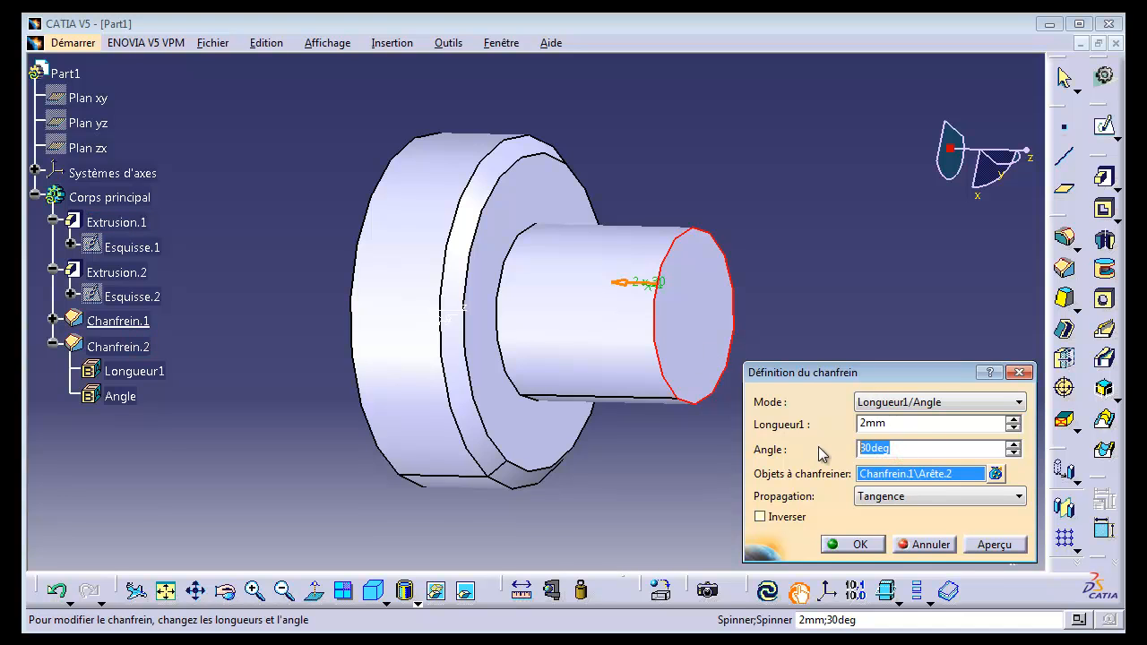
click(865, 544)
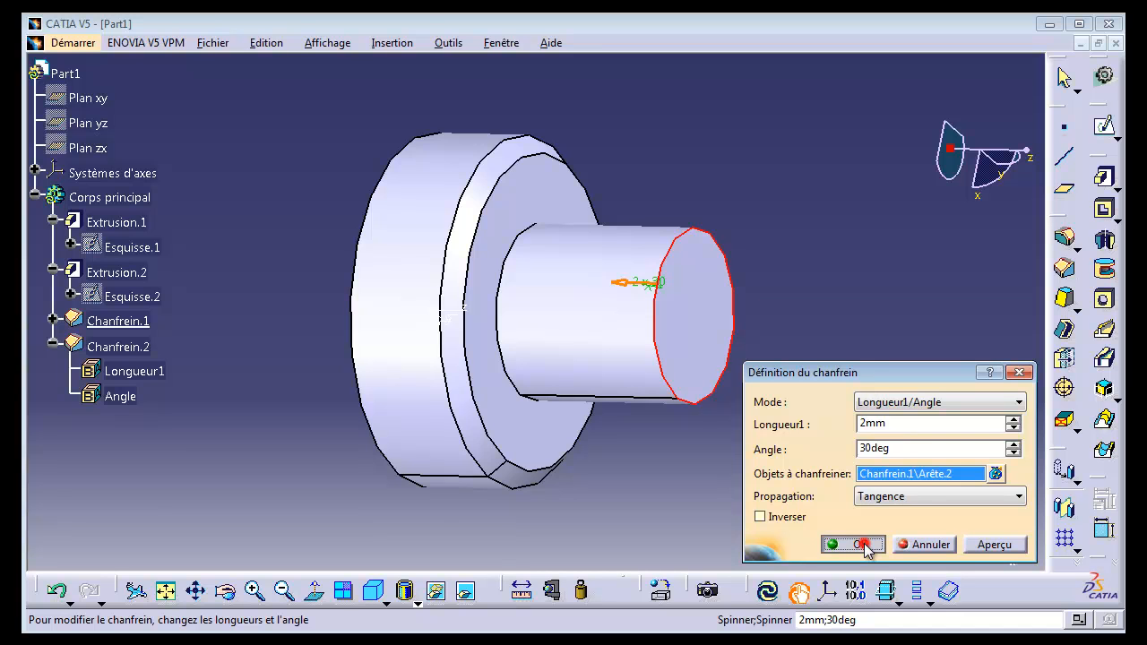
click(765, 492)
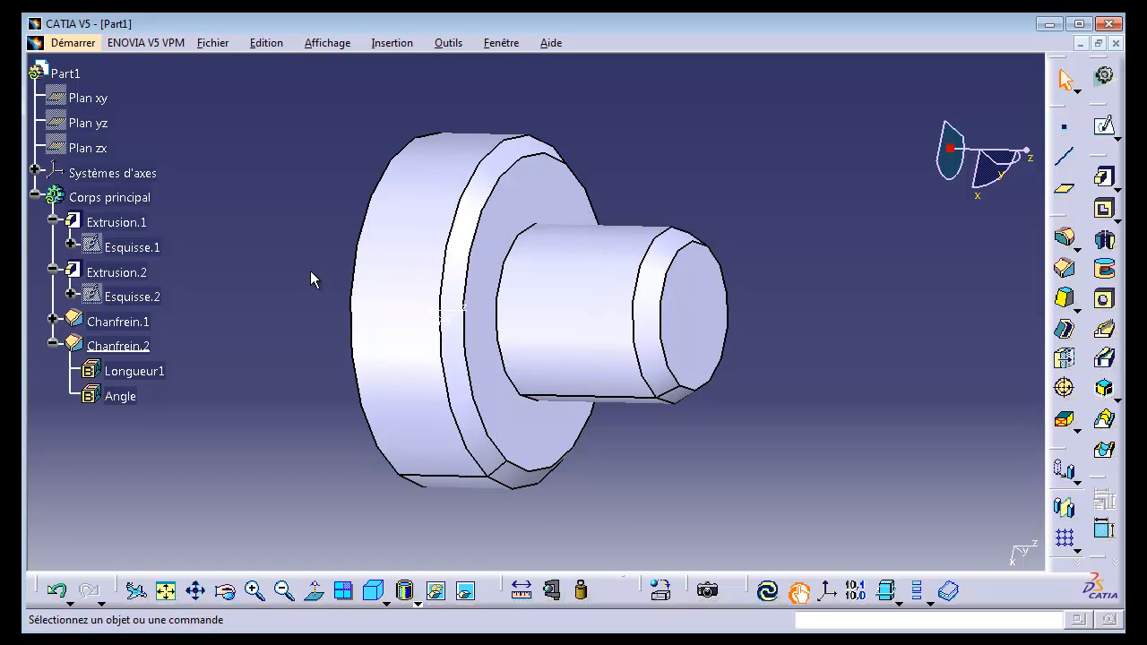
Update the part and open a sketch on the ZX plane of the axis system.
middle_drag(295, 259, 350, 274)
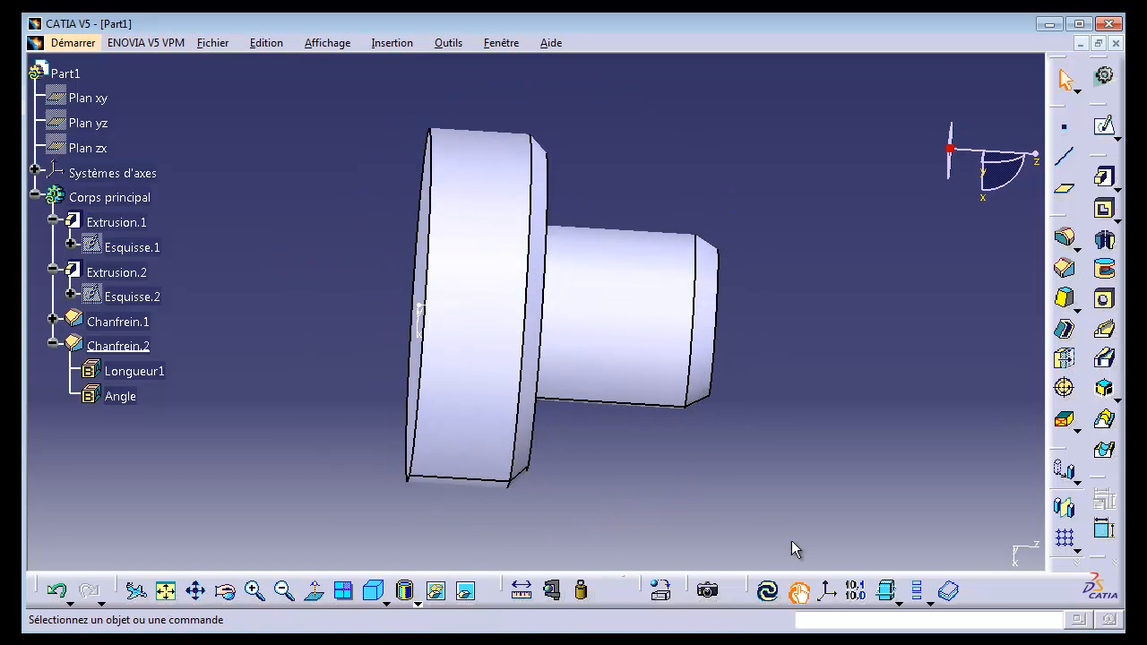
click(771, 594)
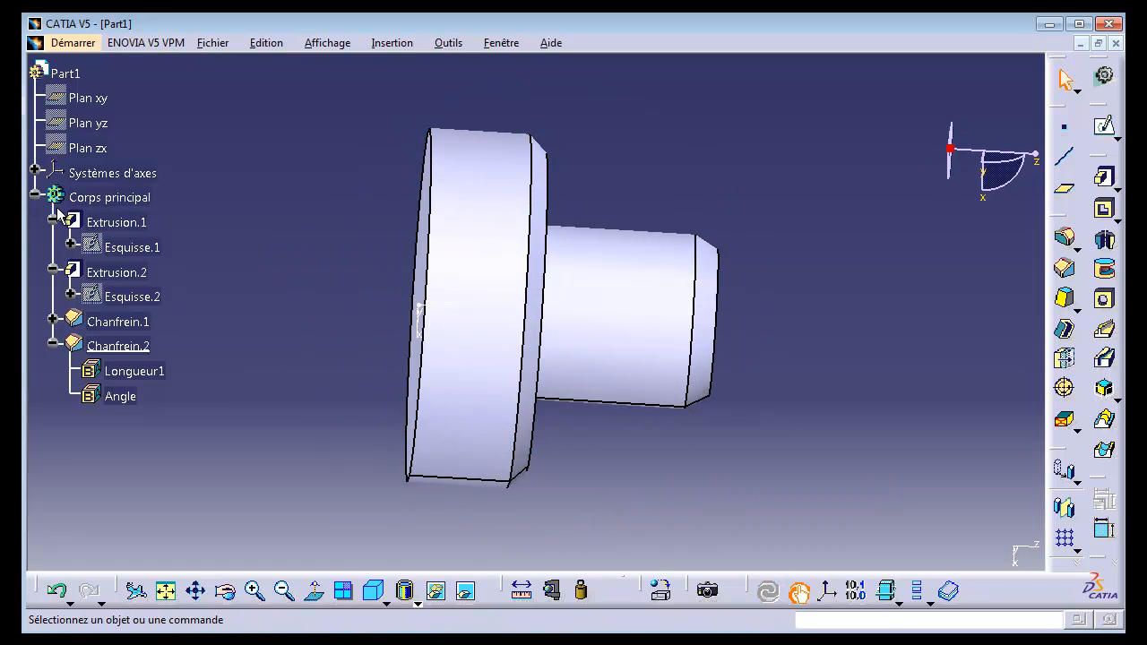
middle_drag(276, 281, 330, 290)
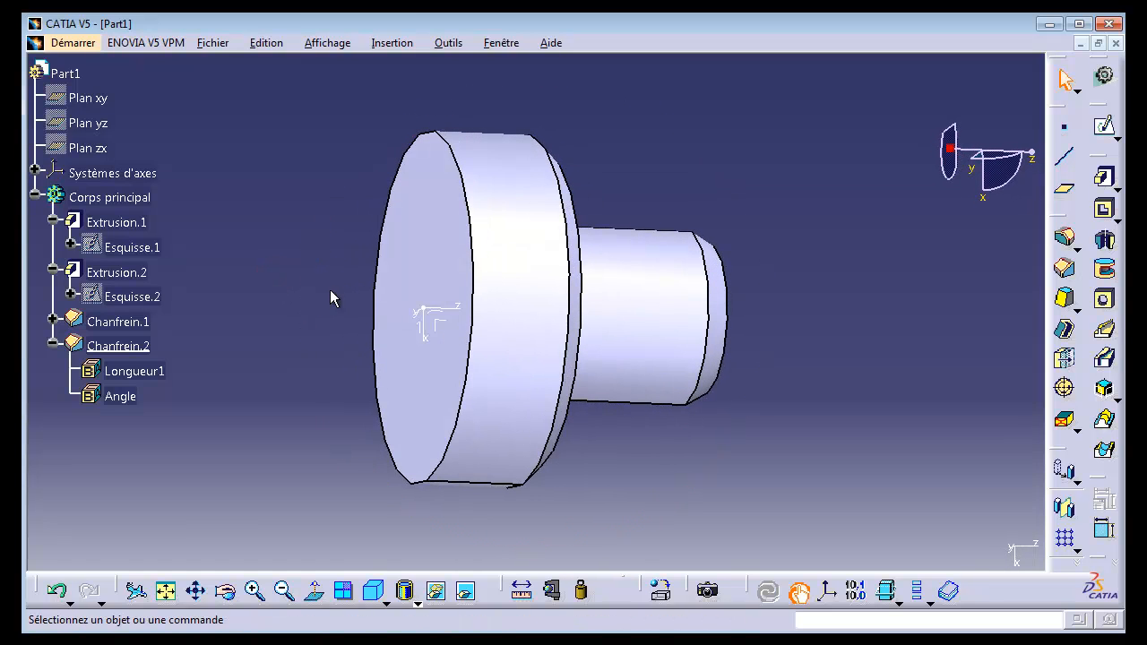
click(446, 332)
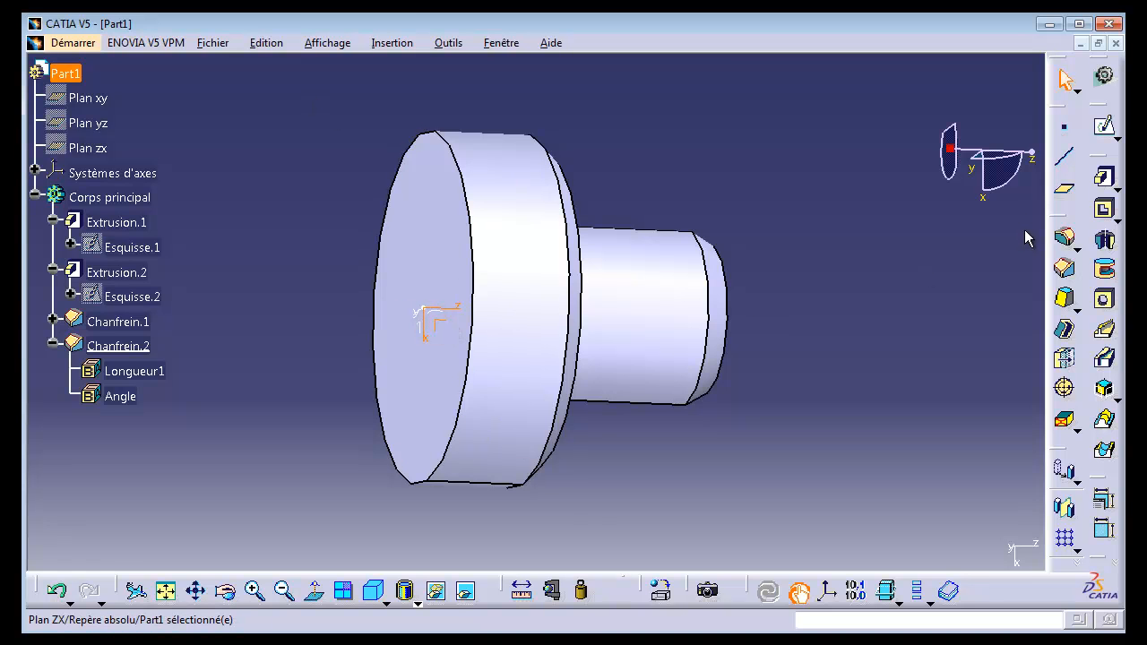
click(1104, 128)
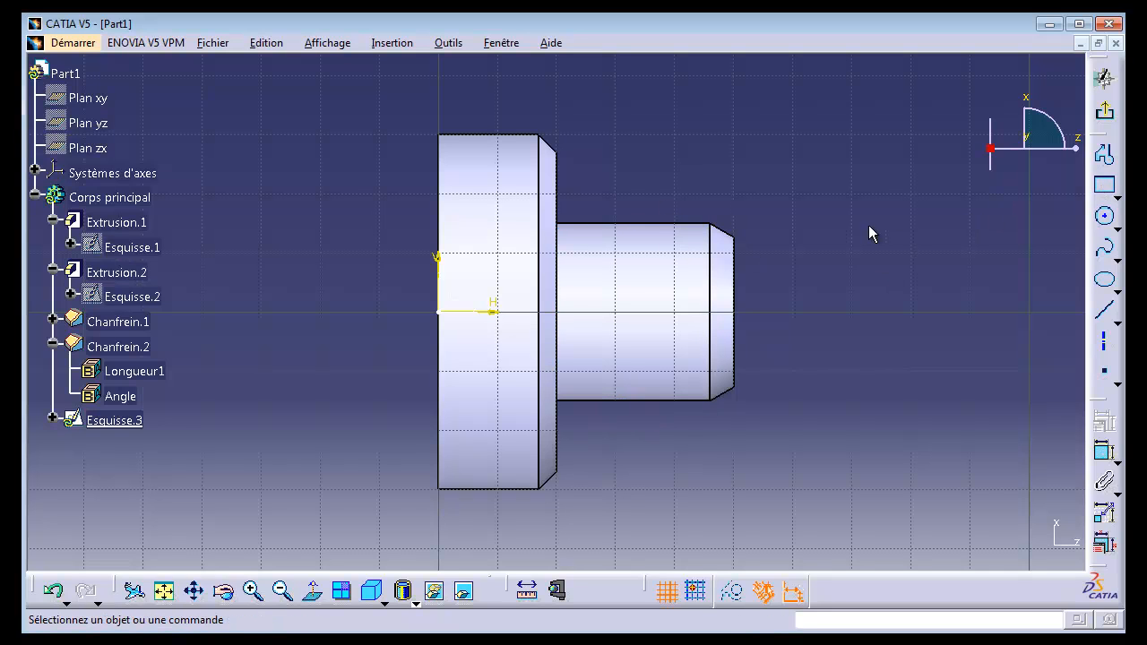
Sketch a narrow upright rectangle about 3 mm wide across the small cylinder's upper edge, near its free end.
click(1105, 186)
click(652, 173)
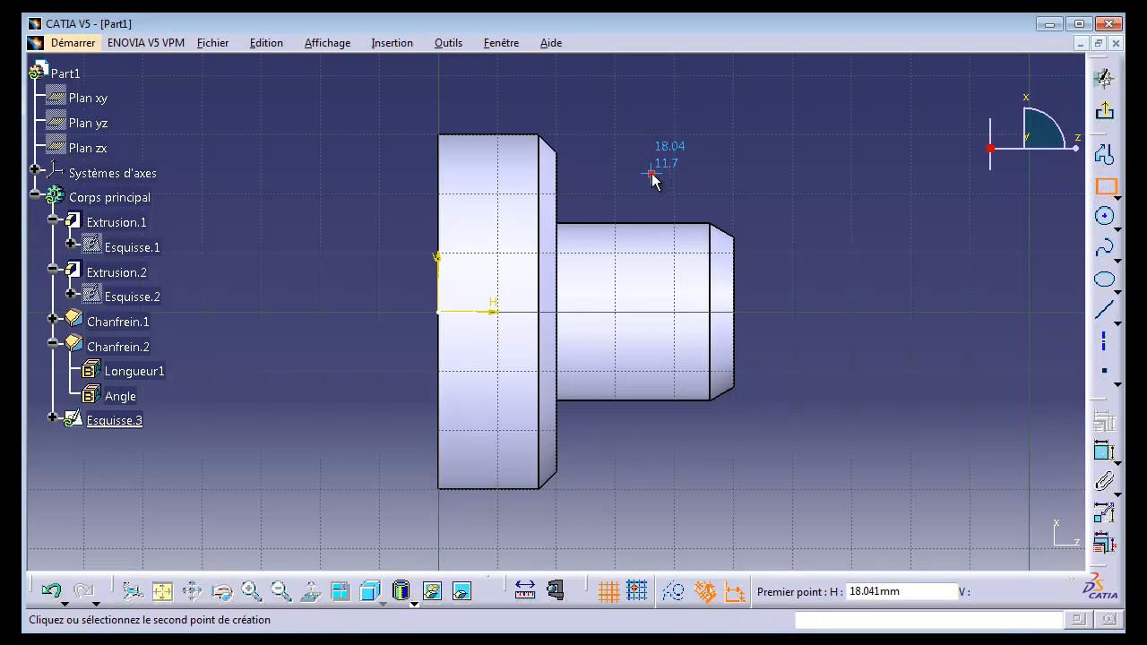
click(687, 260)
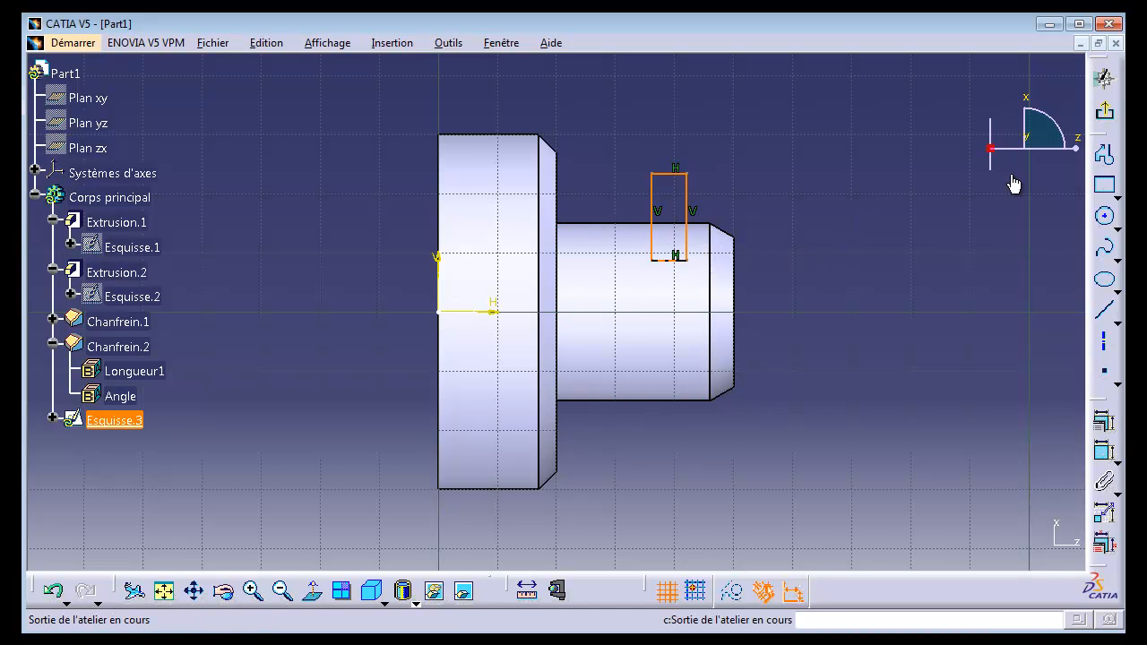
click(358, 278)
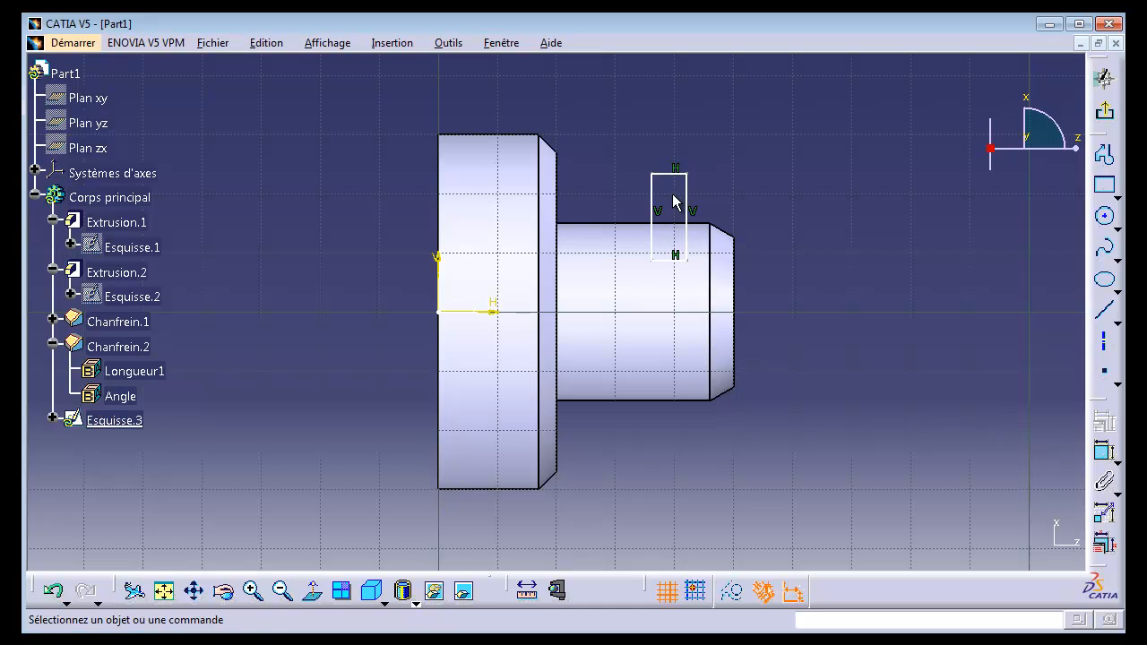
Draw a sketch axis from the origin along the horizontal axis, extending beyond the small cylinder's free end.
click(1108, 350)
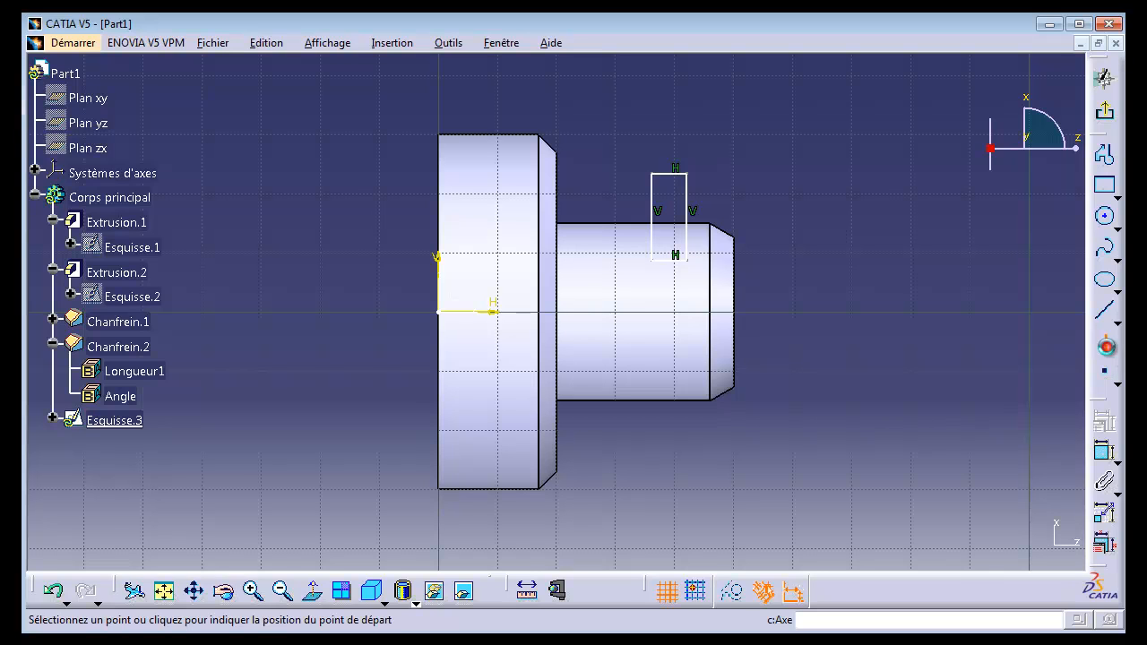
click(437, 315)
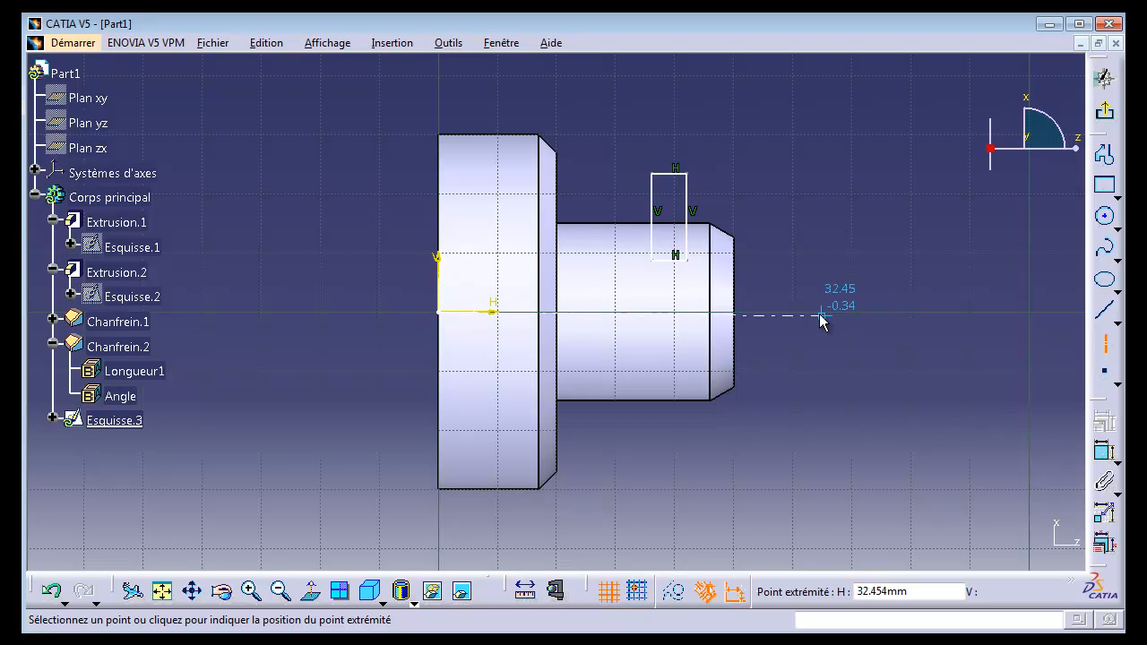
click(820, 312)
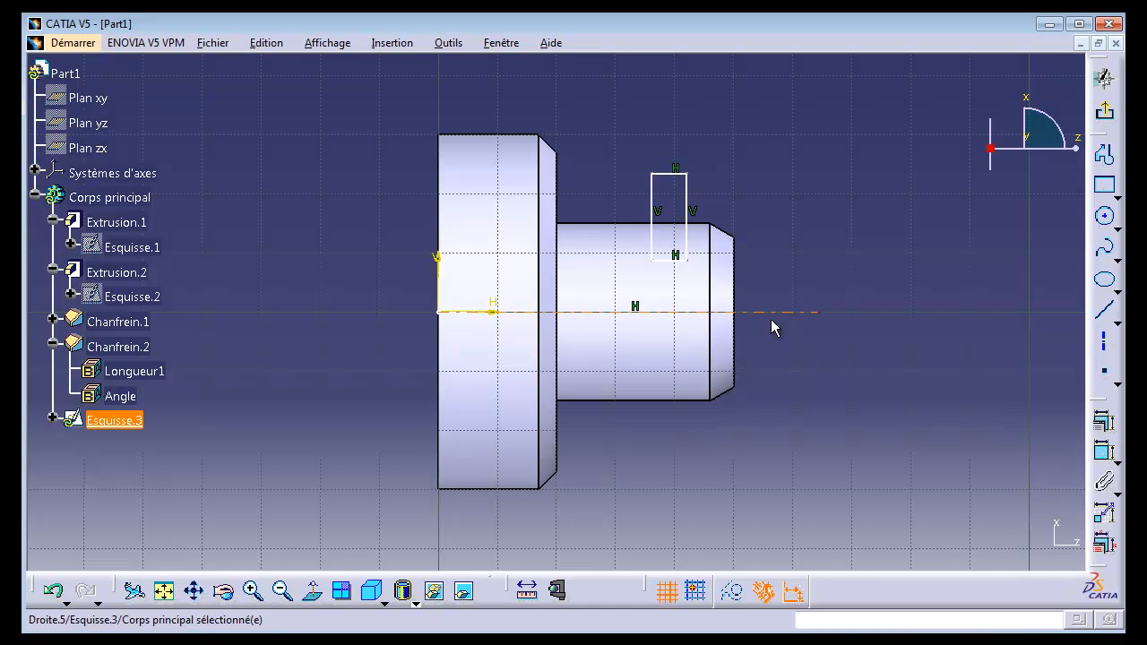
click(779, 314)
click(688, 205)
click(772, 332)
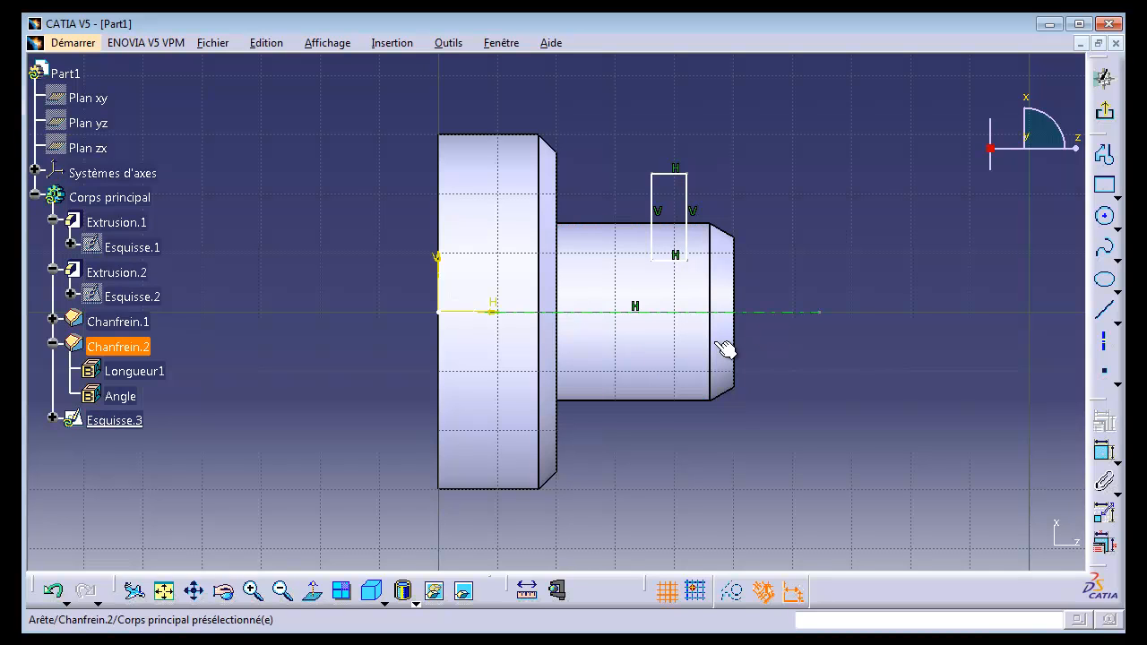
Undo the sketch axis, keeping only the rectangle in the sketch.
key(ctrl+z)
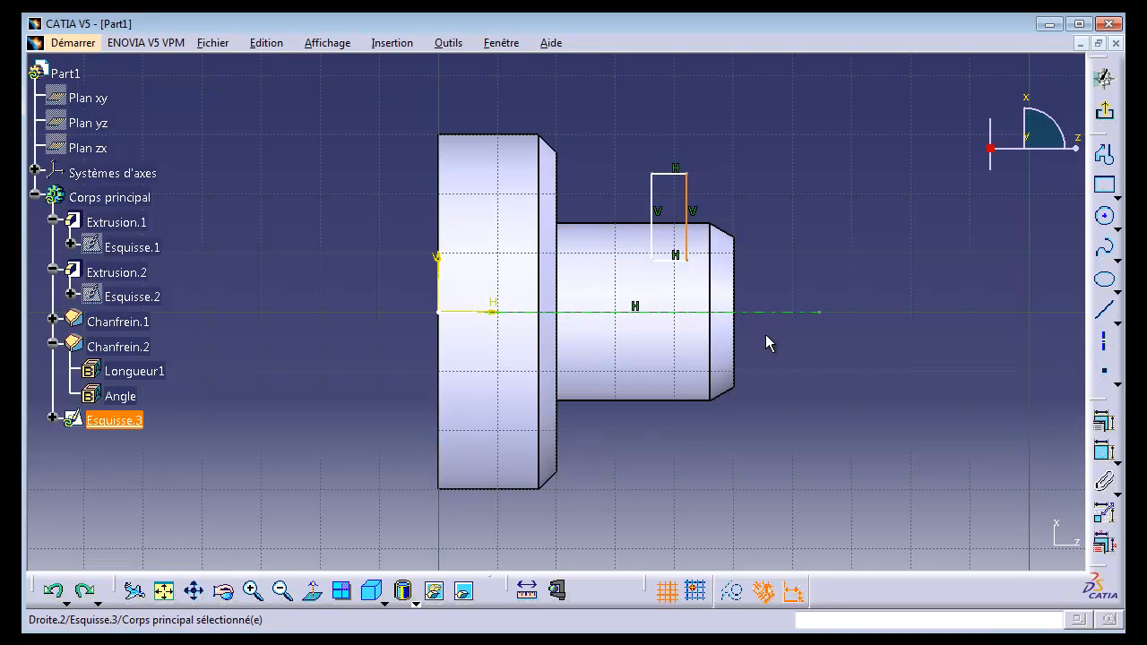
key(ctrl+z)
key(Delete)
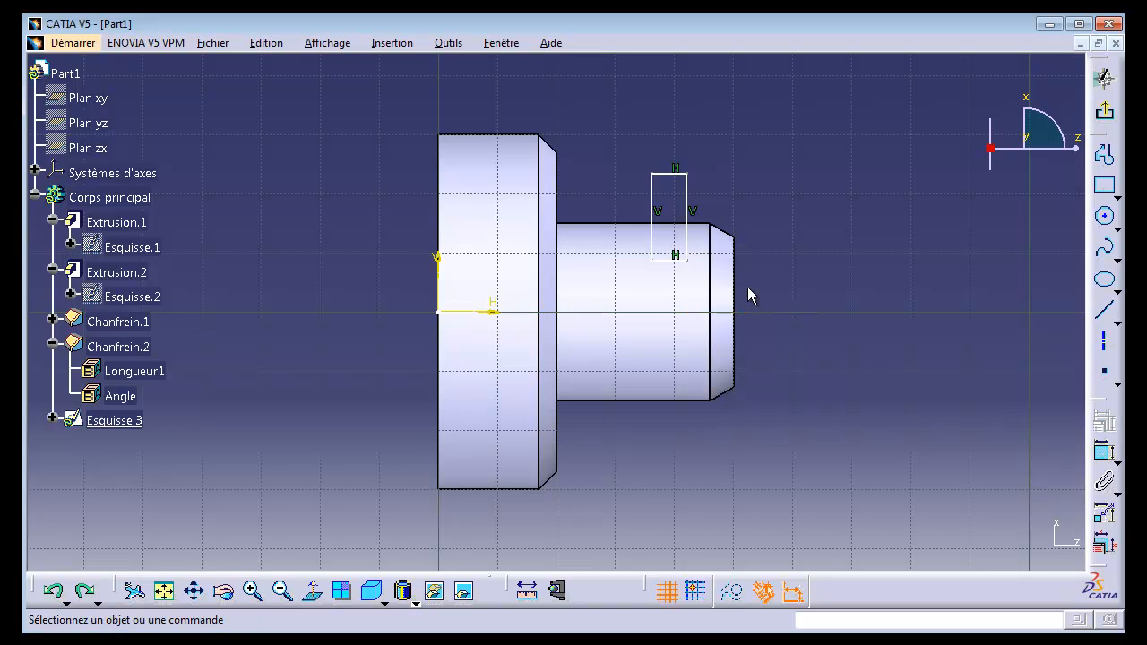
Draw a horizontal line from the origin past the small cylinder's free end and convert it to a construction element.
click(1106, 314)
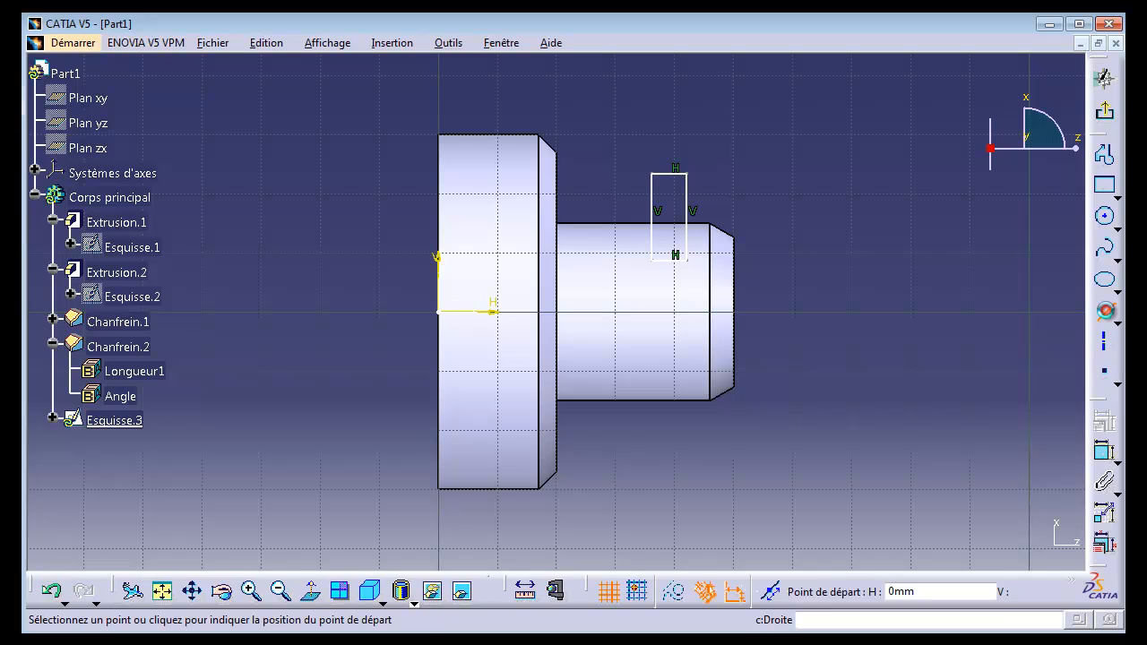
click(439, 312)
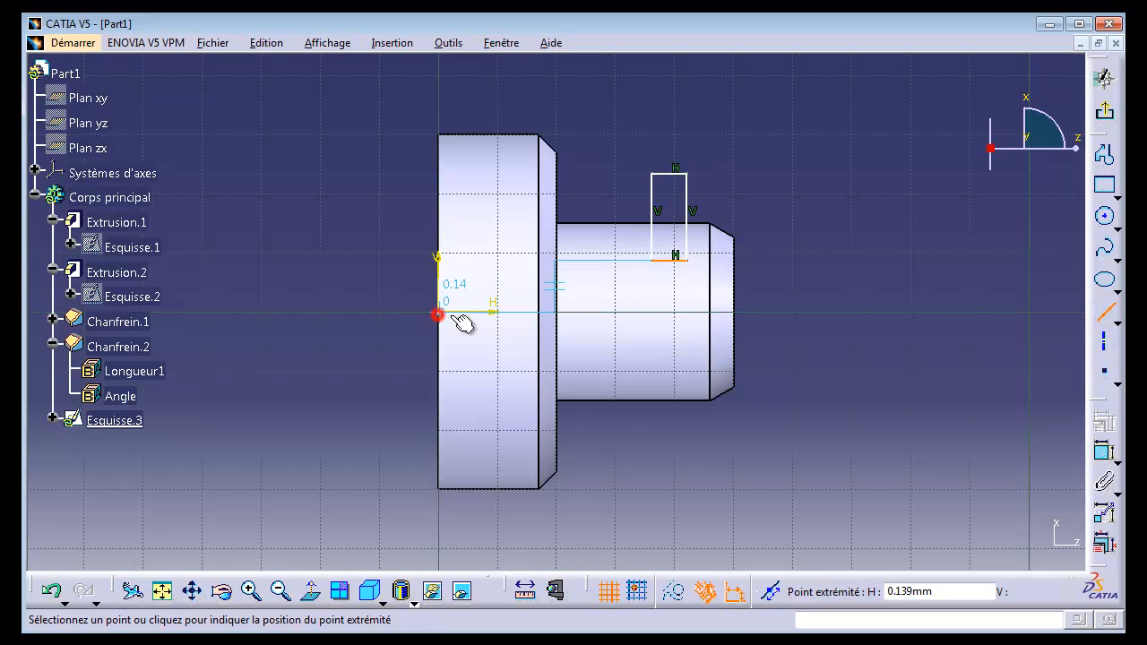
click(771, 312)
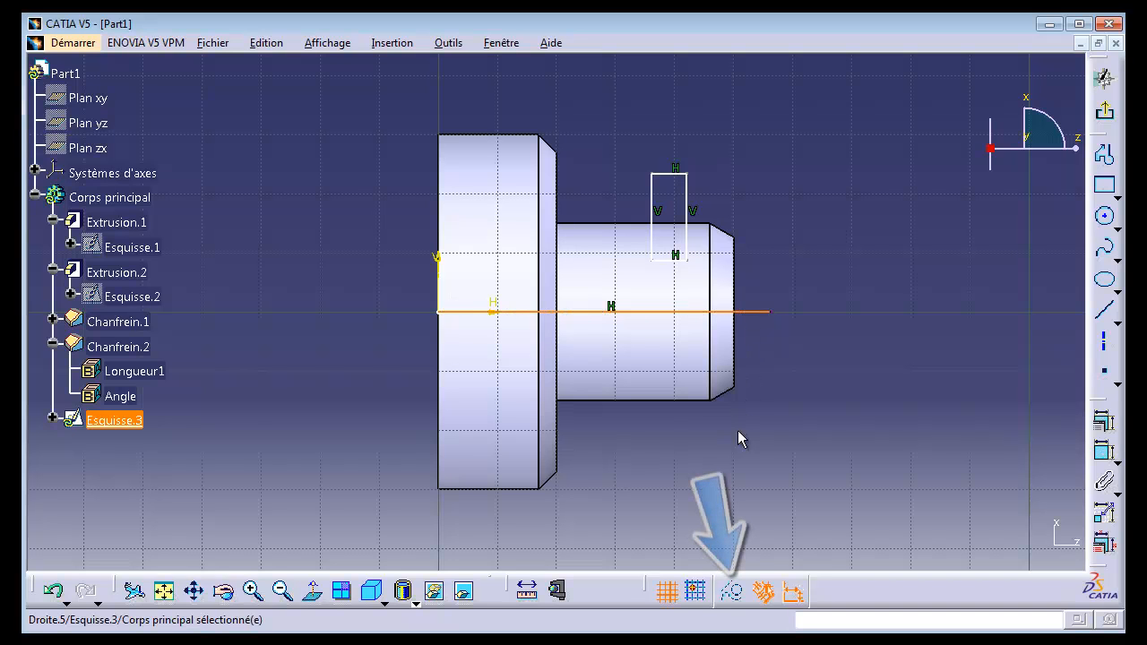
click(1106, 345)
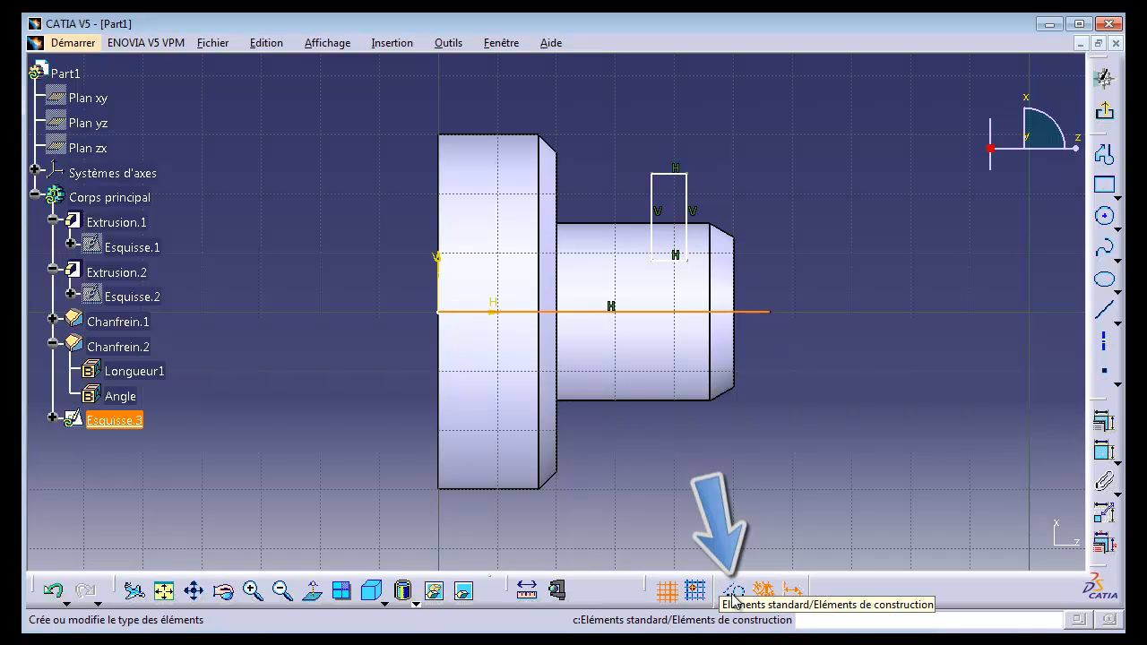
click(733, 596)
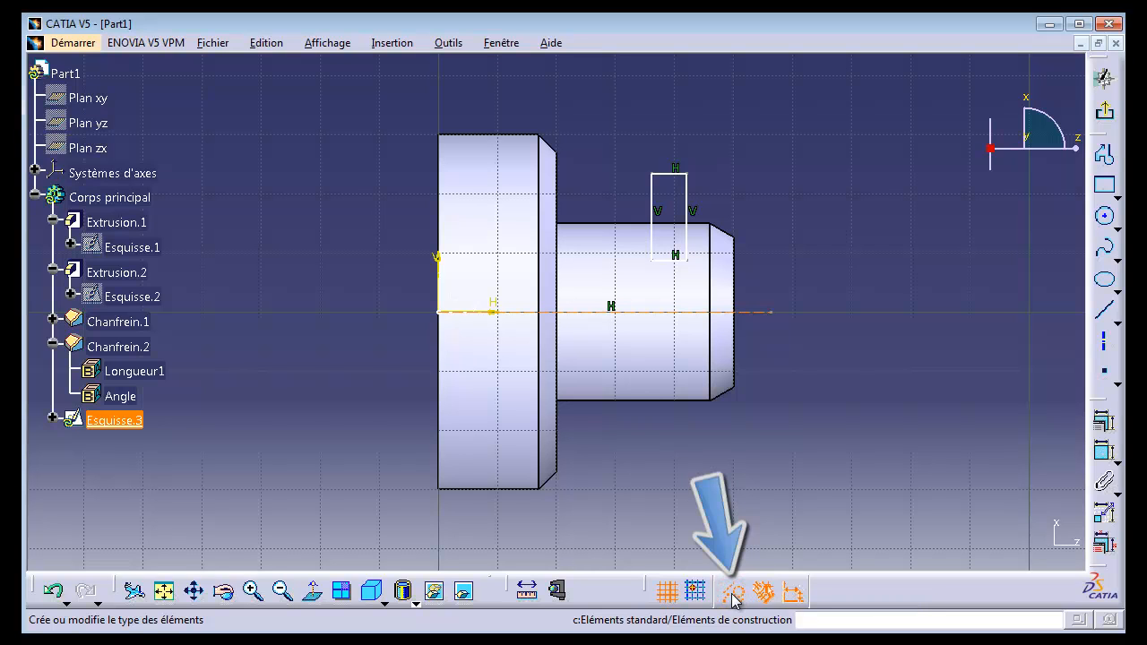
click(733, 595)
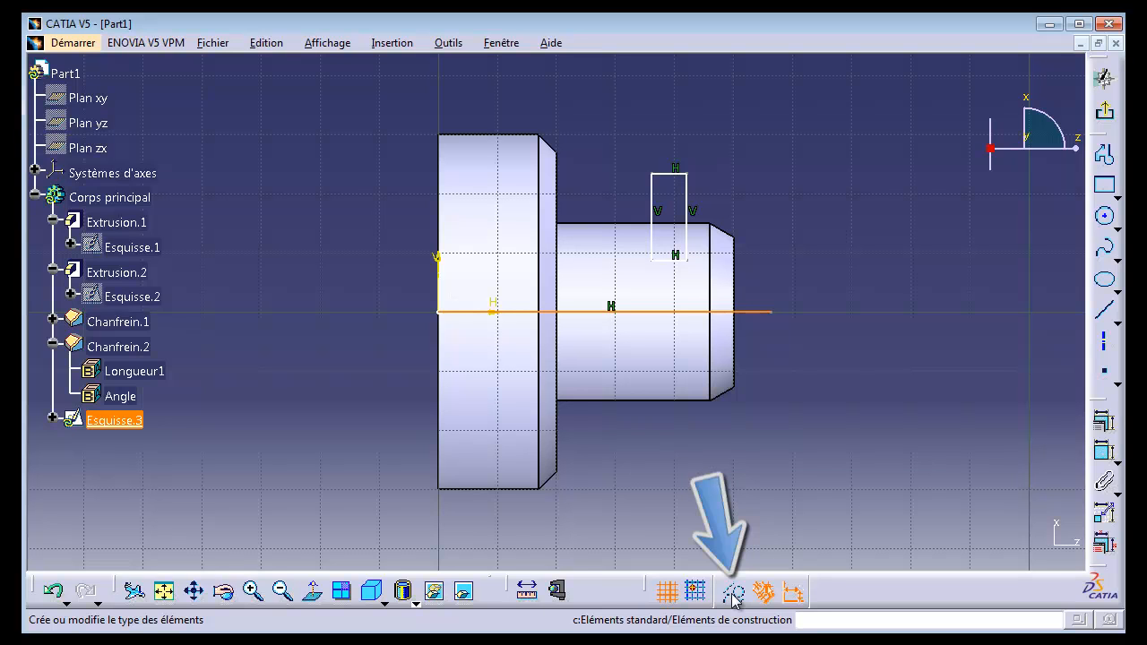
click(733, 595)
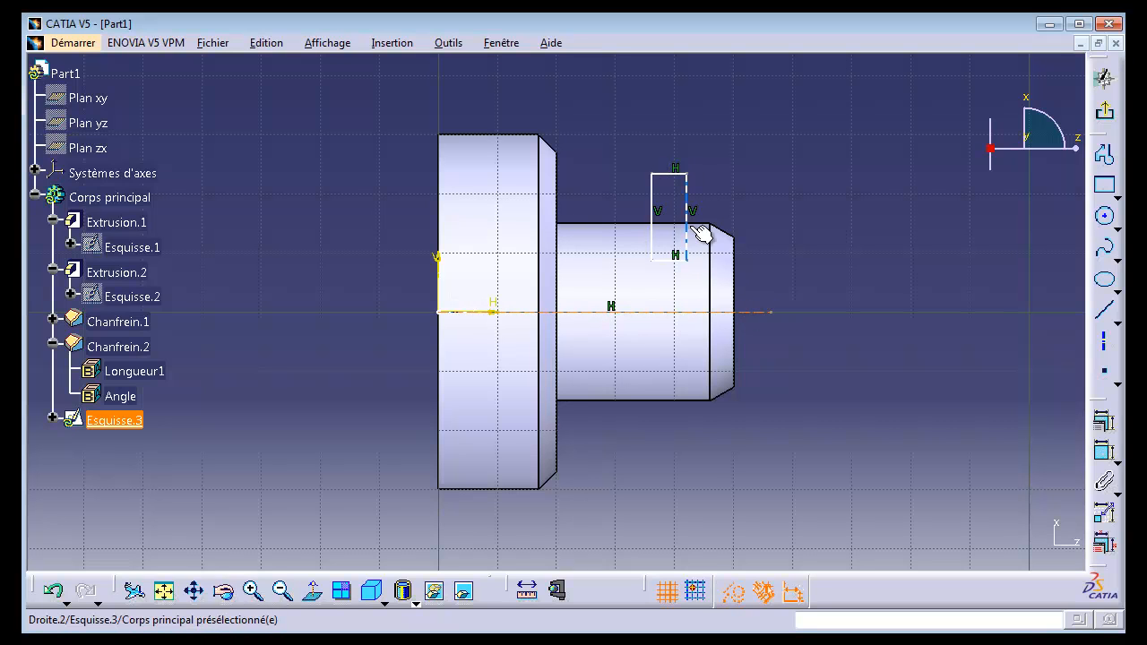
Exit the sketch and start a 360° groove with the rectangle sketch, trying the rectangle's vertical side as the rotation axis.
click(1106, 116)
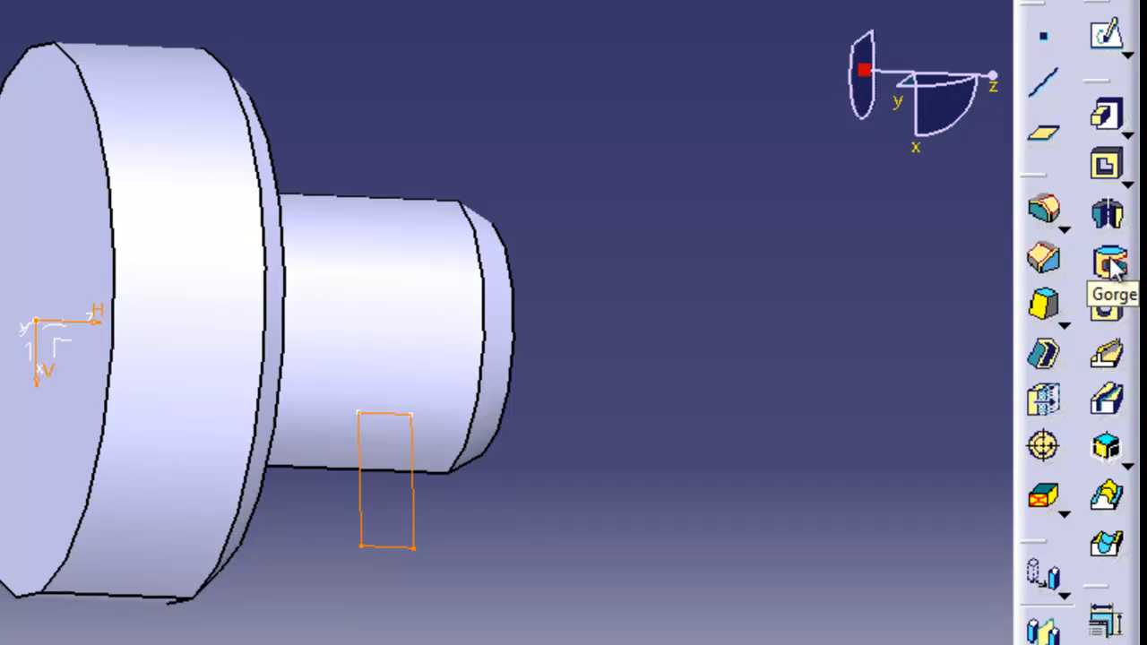
click(1112, 266)
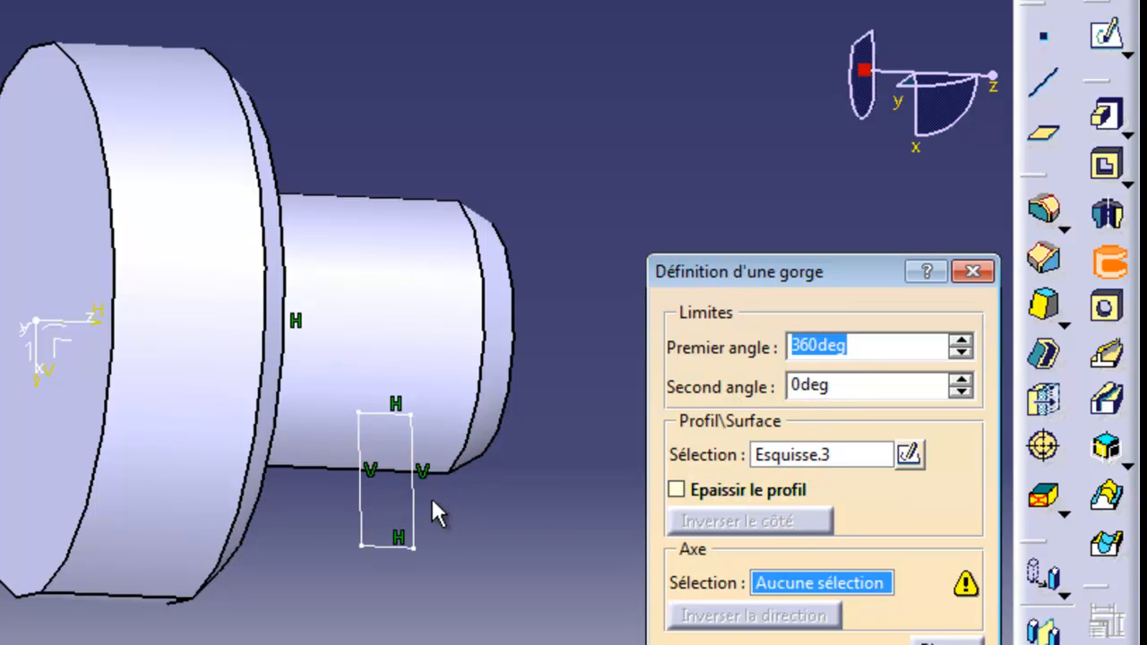
click(414, 507)
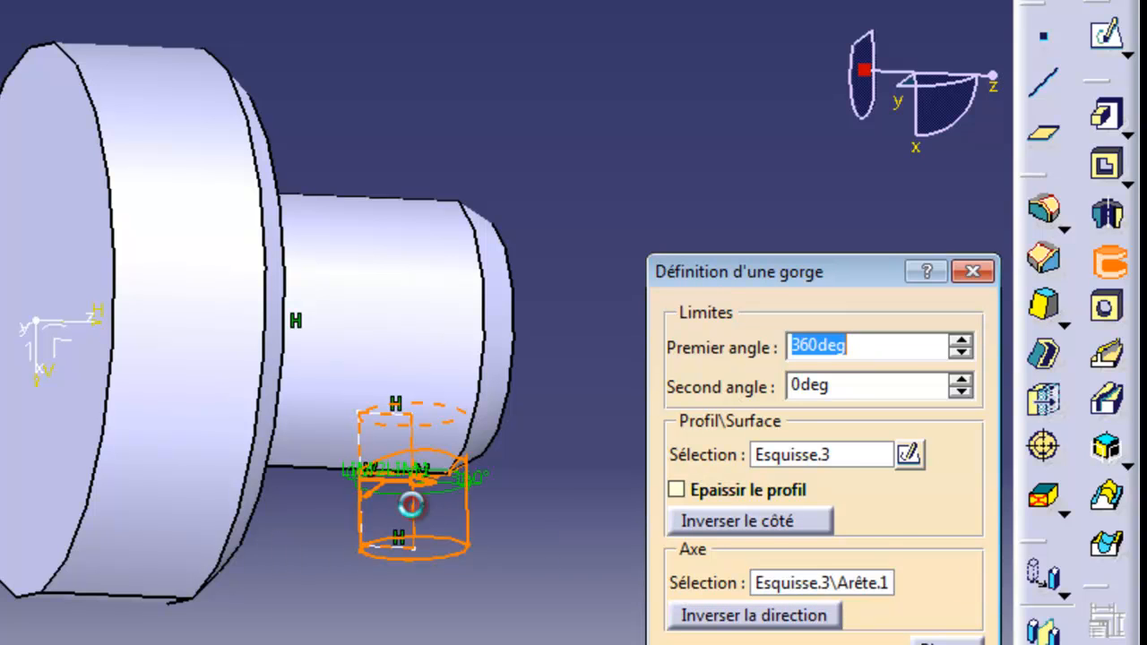
Change the groove's rotation axis to the small cylinder's own axis, preview the cut, and create the groove.
click(799, 584)
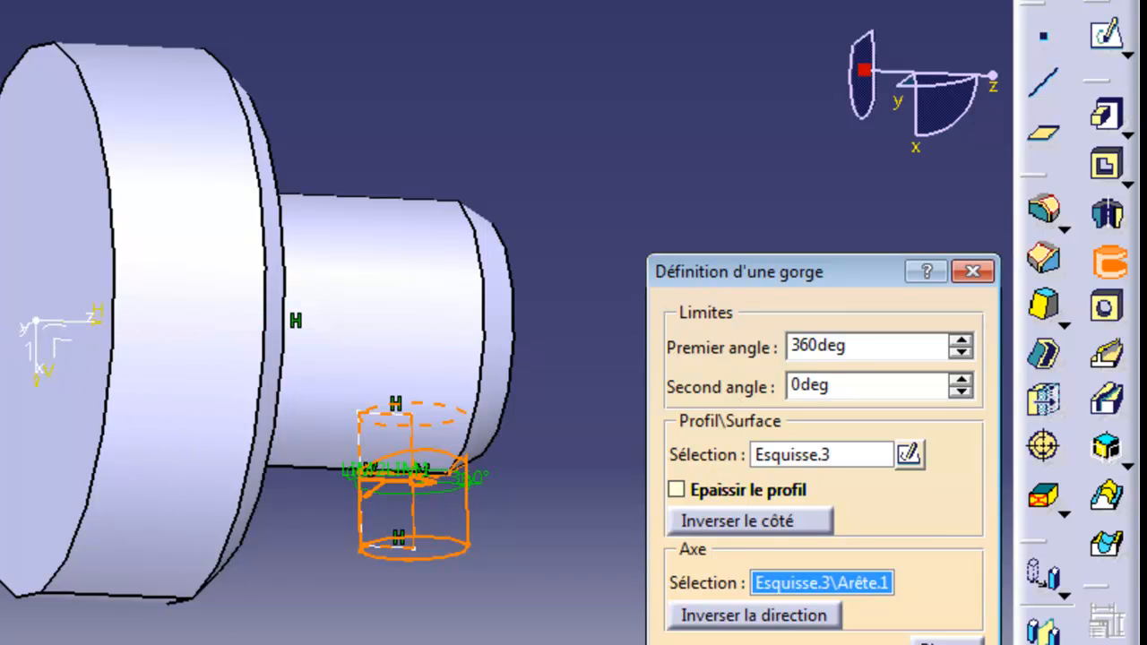
click(508, 343)
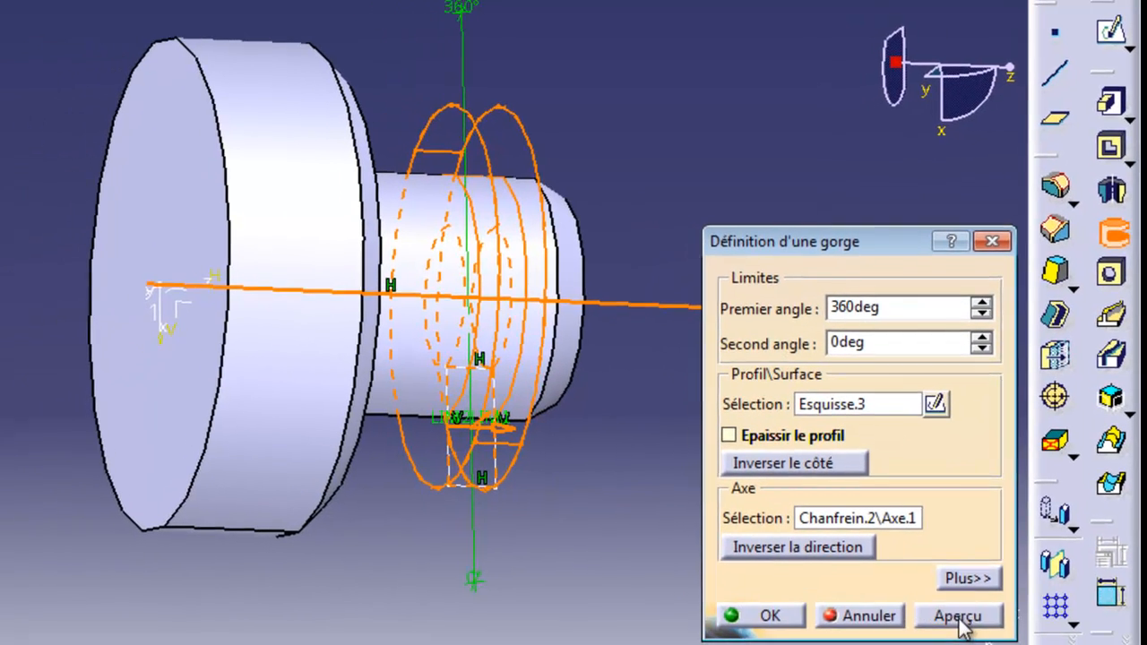
click(933, 644)
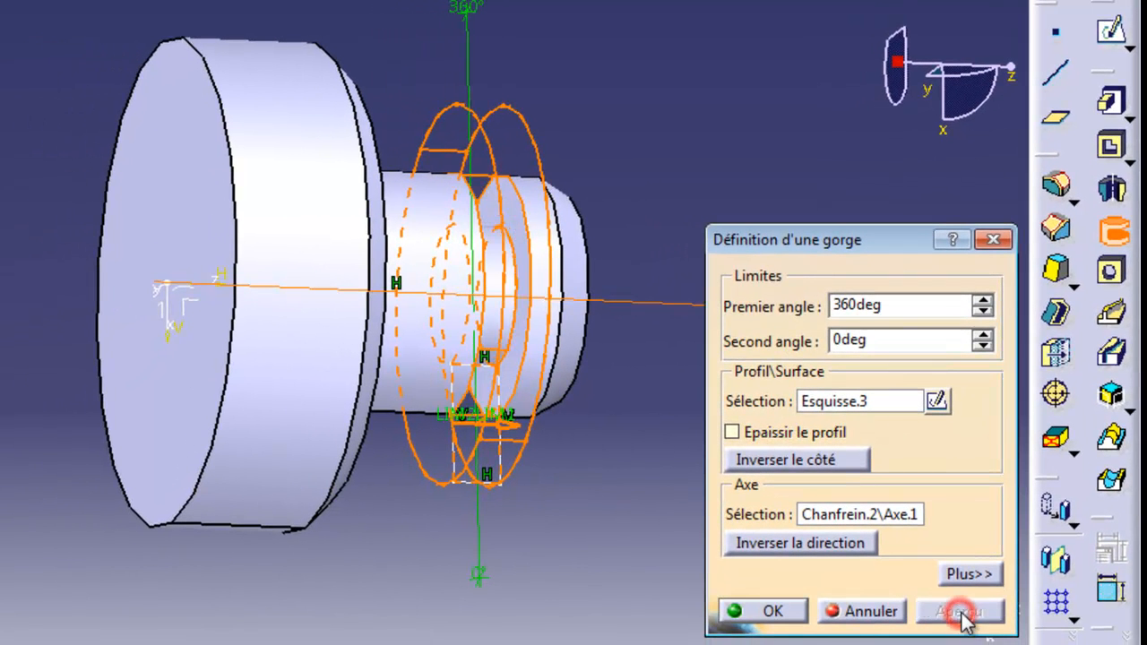
click(778, 612)
click(722, 454)
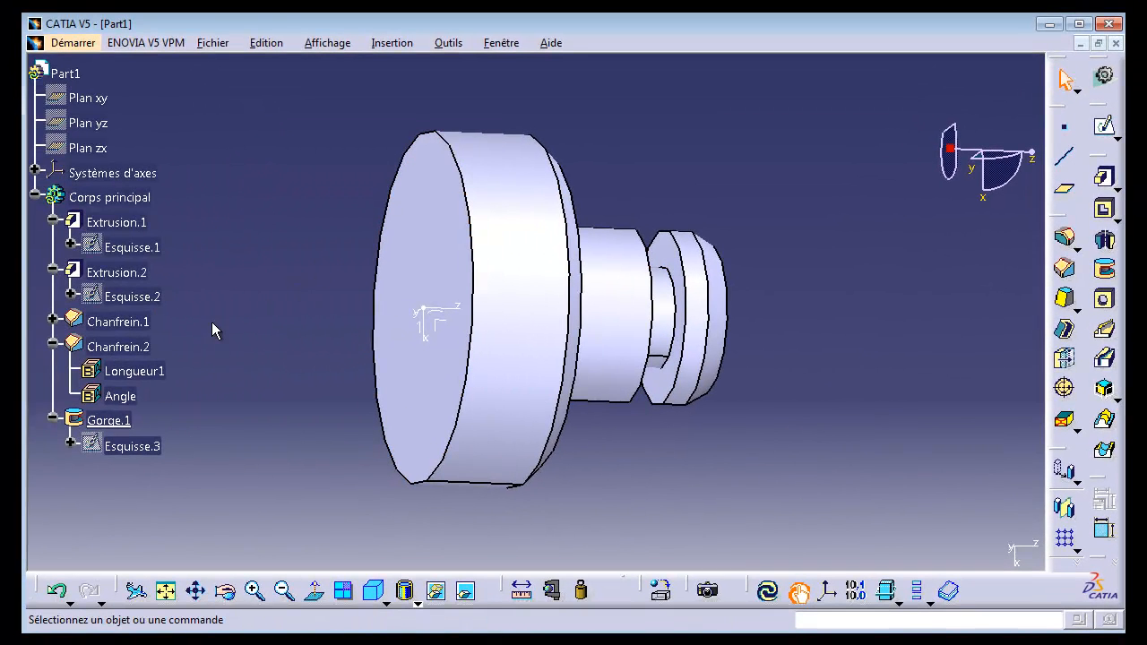
Reopen the groove's sketch and dimension the rectangle's width to 3 mm.
middle_drag(252, 306, 221, 388)
click(224, 590)
drag(341, 440, 259, 479)
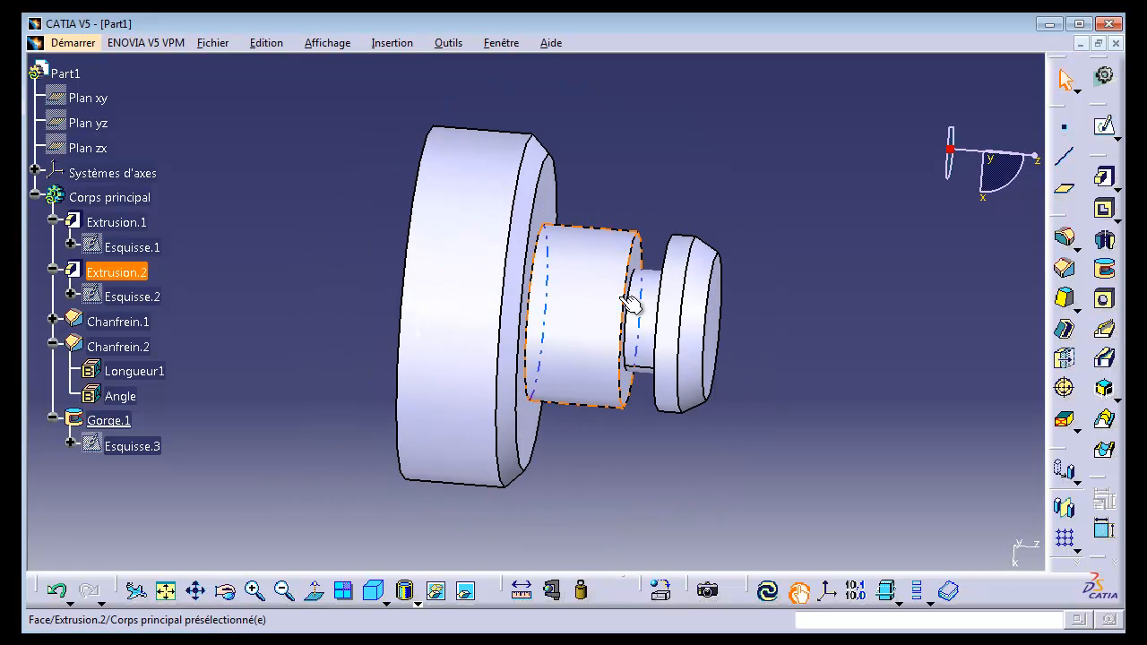
double_click(144, 447)
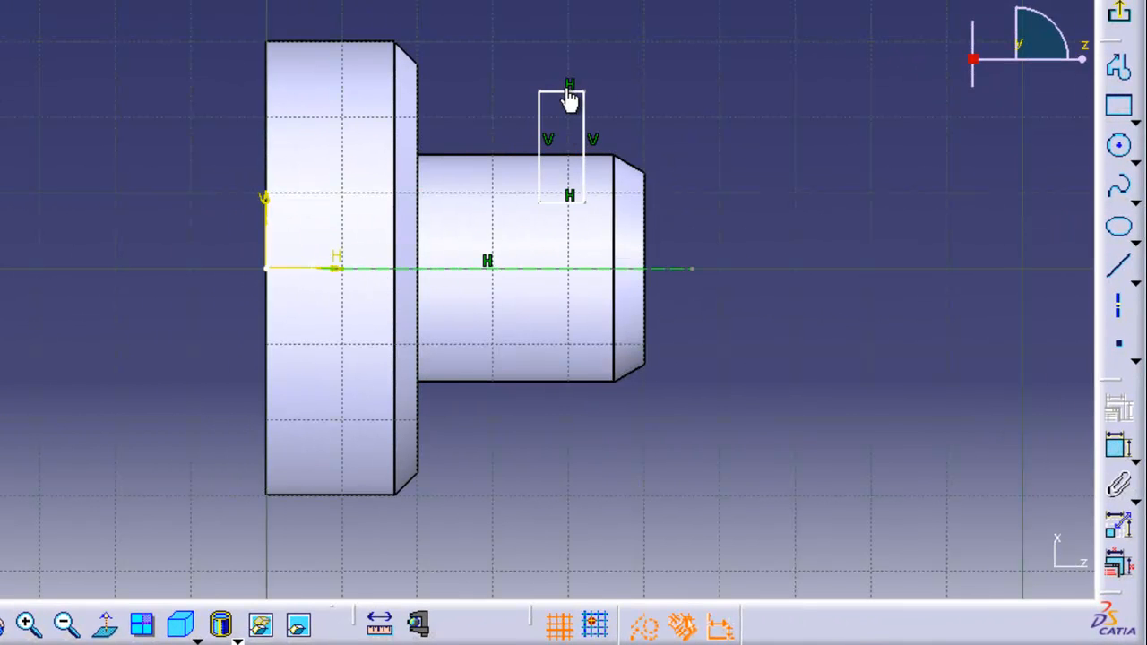
click(560, 202)
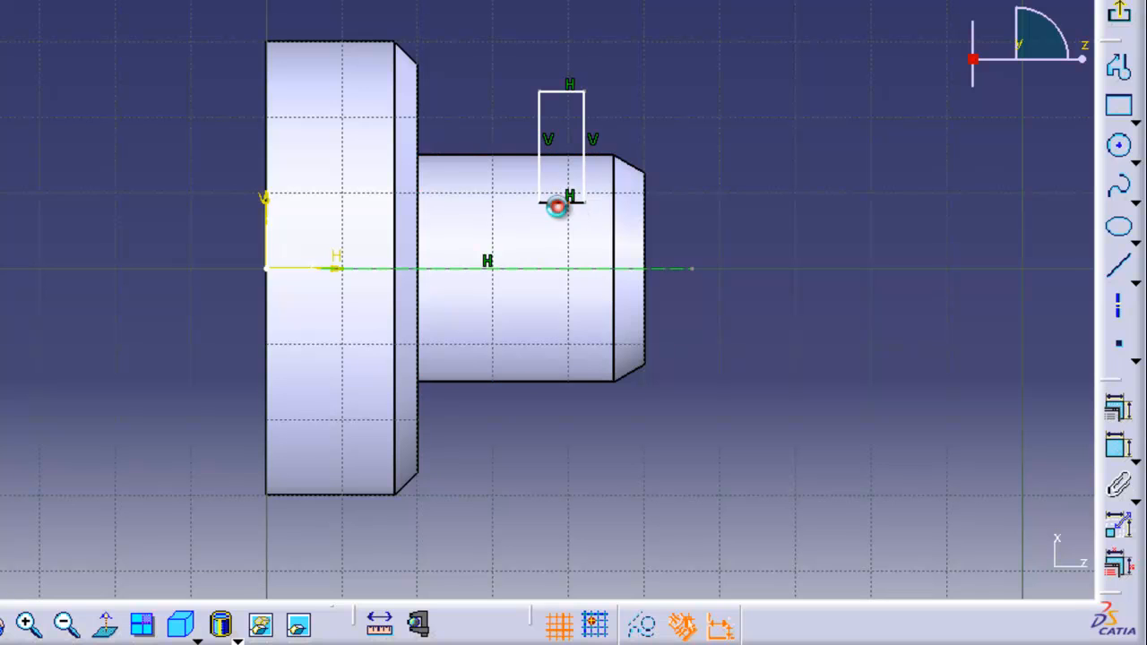
click(1119, 450)
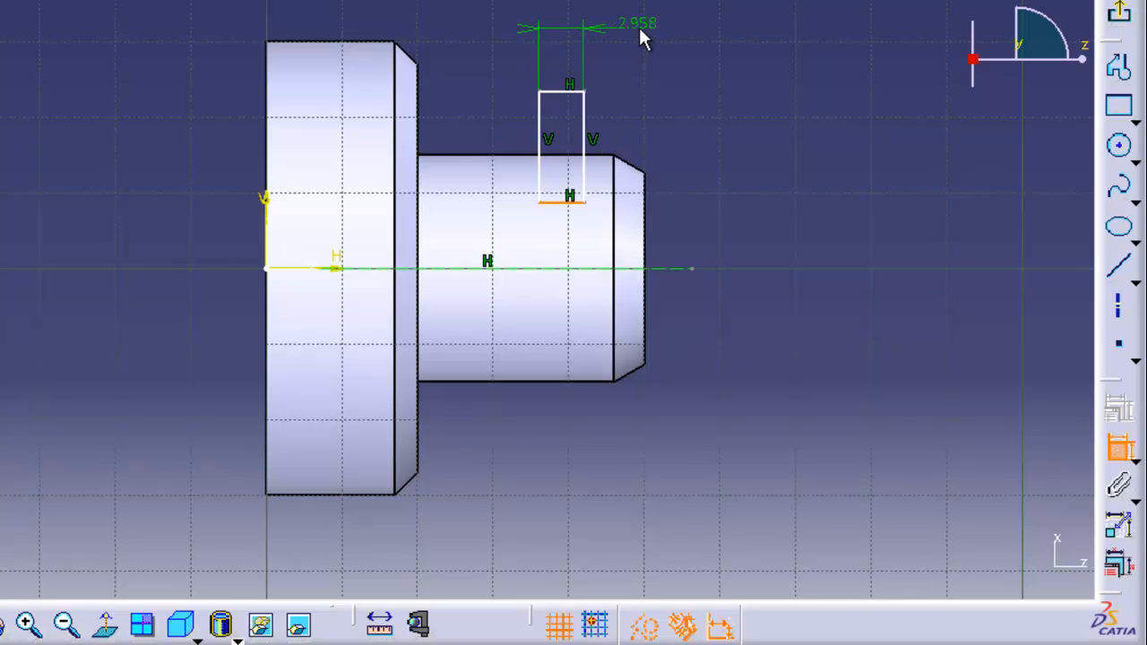
click(686, 234)
double_click(685, 232)
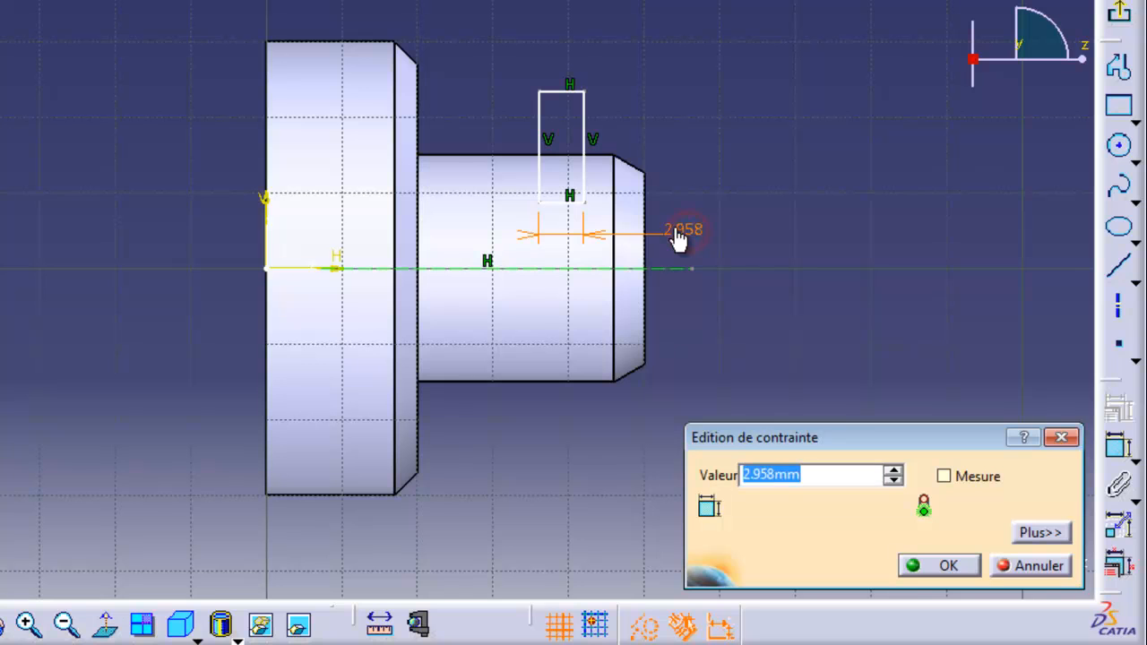
text(3)
key(Return)
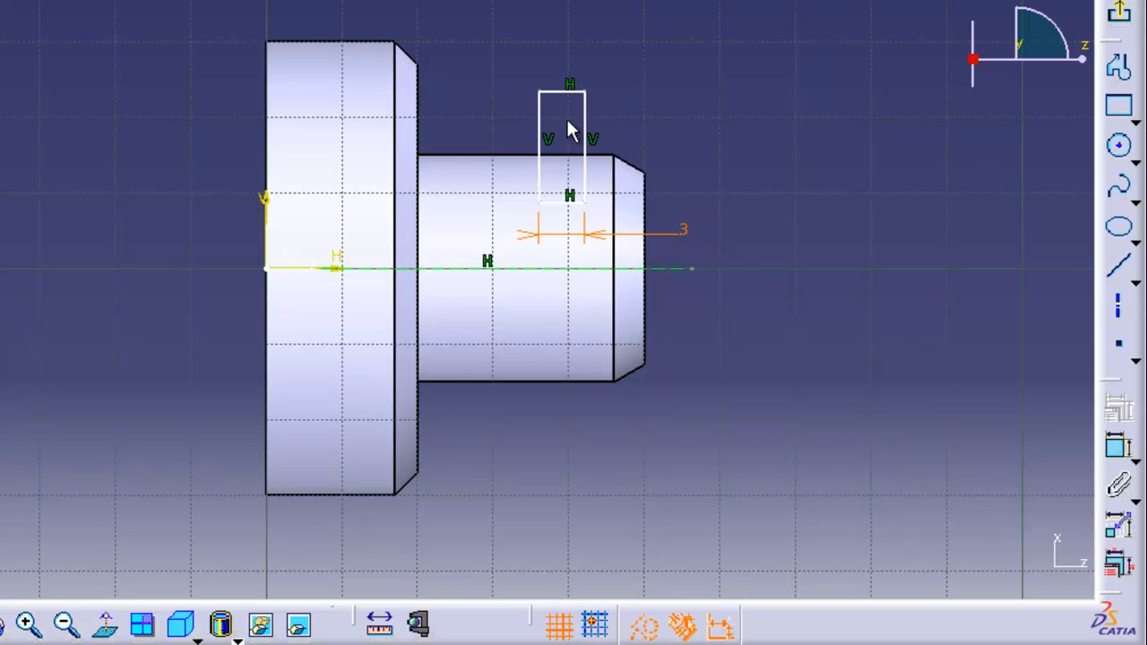
Constrain the distance between the rectangle's side nearest the free end and the small cylinder's end face to 4 mm.
click(585, 184)
click(1119, 447)
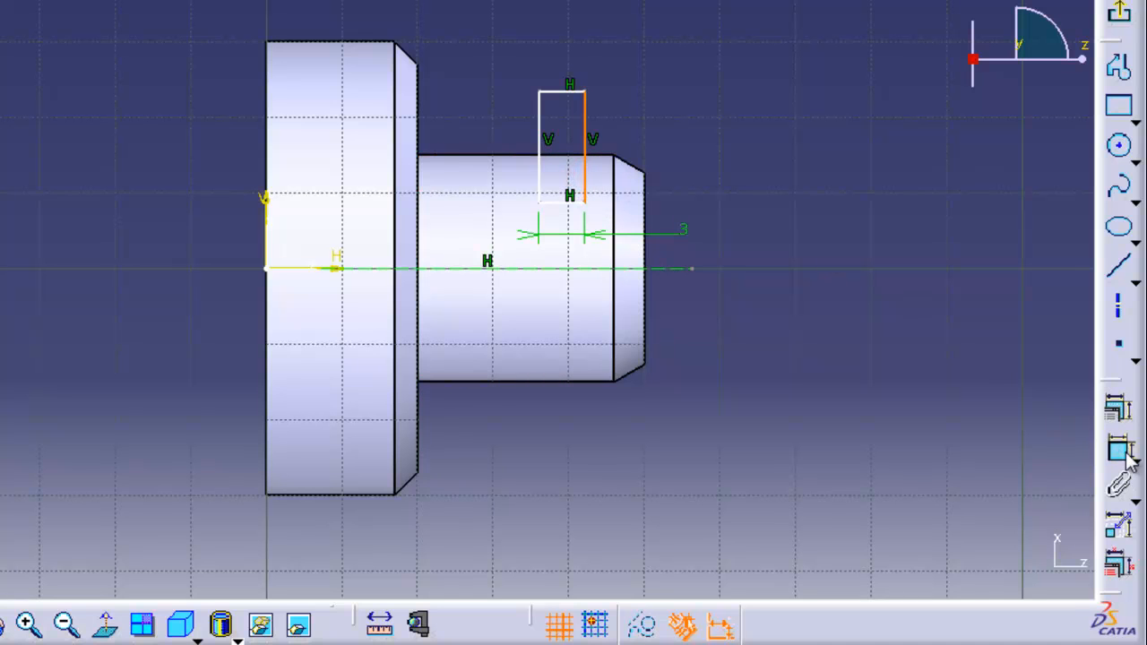
click(646, 244)
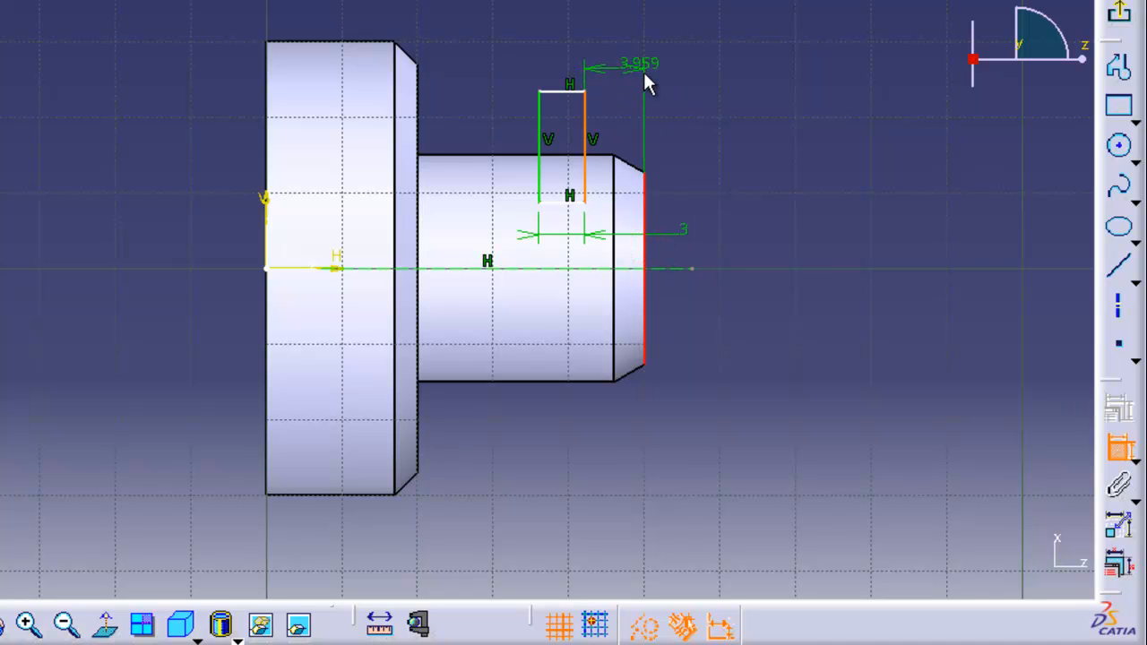
click(696, 86)
double_click(694, 79)
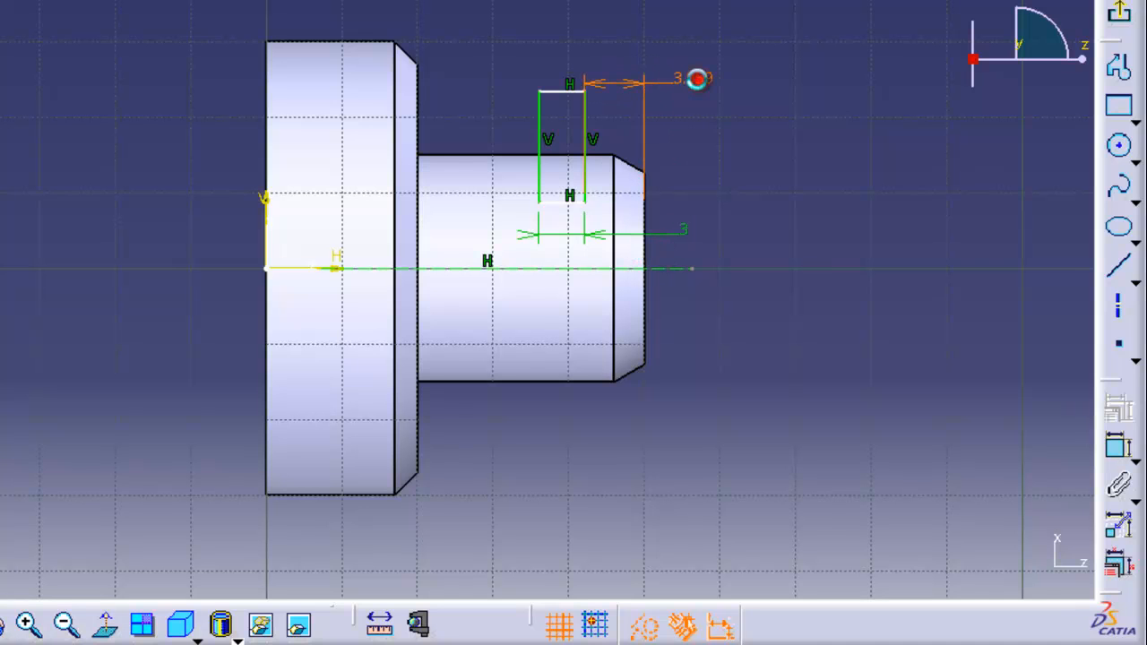
text(4)
key(Return)
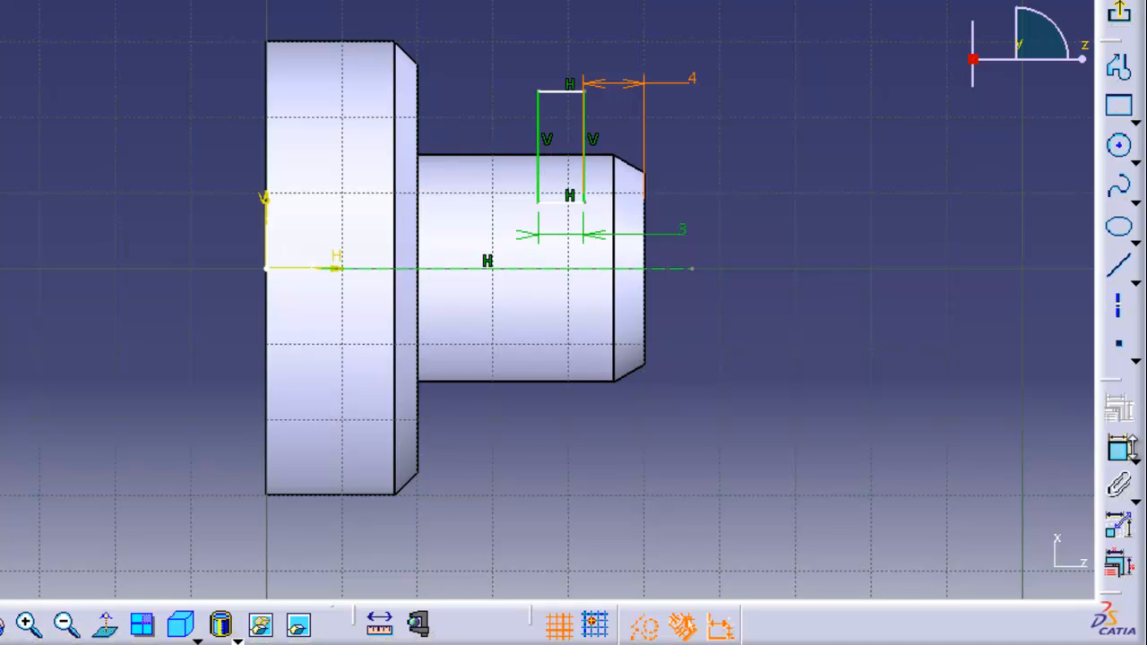
Constrain the distance between the rectangle's side inside the small cylinder and the cylinder's axis to 7.5-3 mm.
click(1117, 459)
click(553, 201)
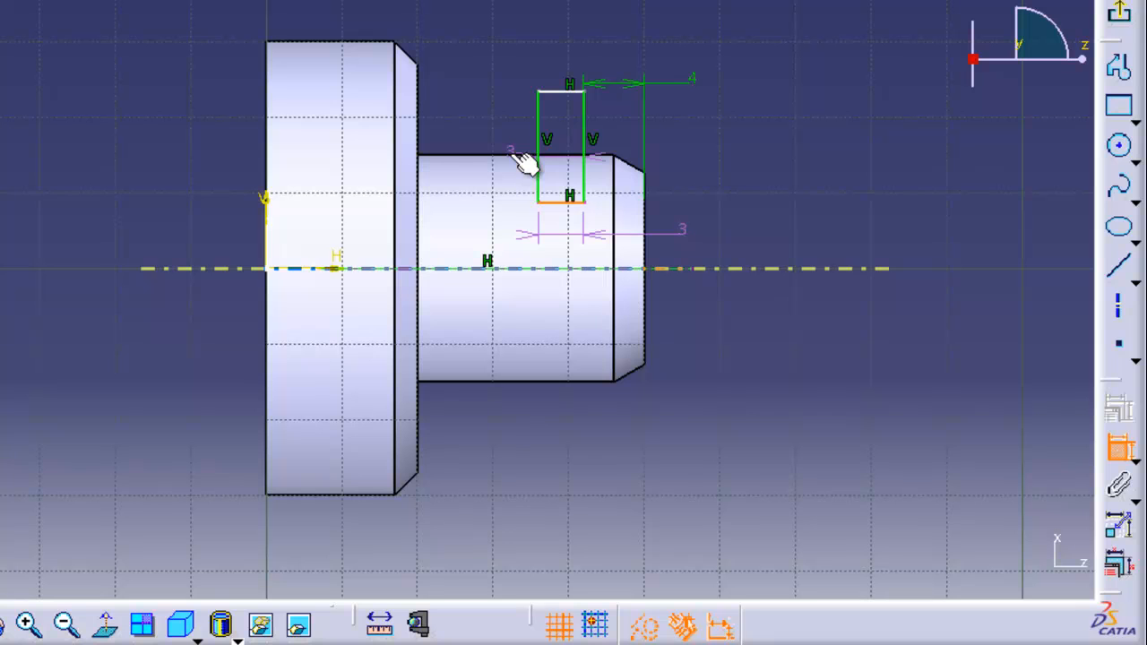
click(703, 269)
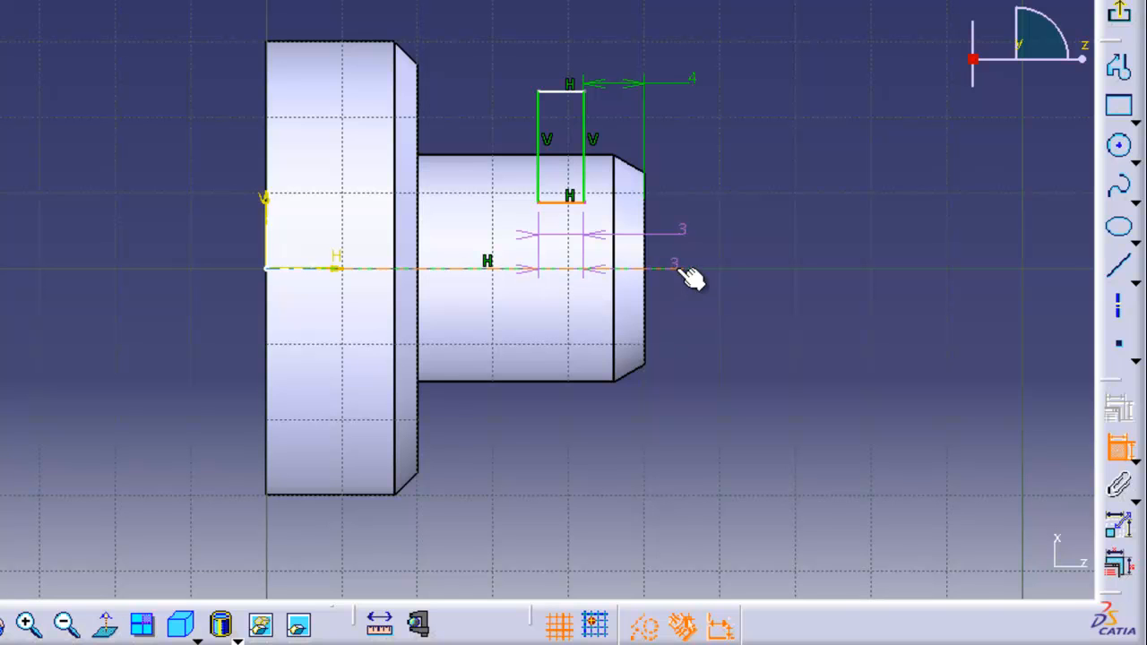
click(683, 268)
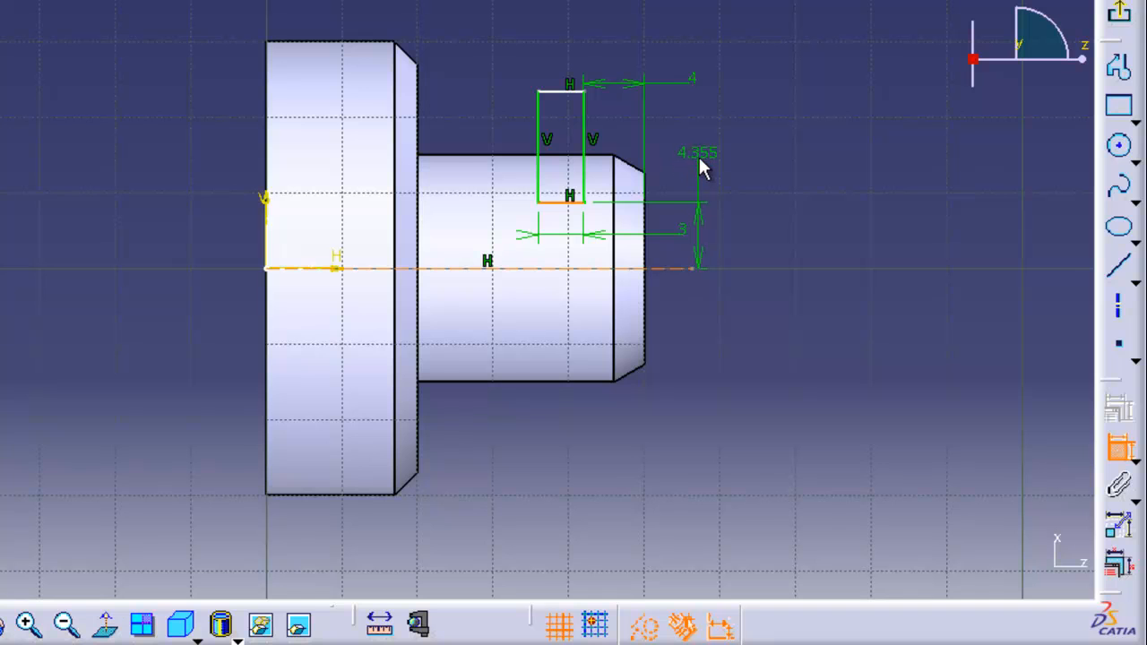
click(700, 148)
click(700, 150)
double_click(700, 149)
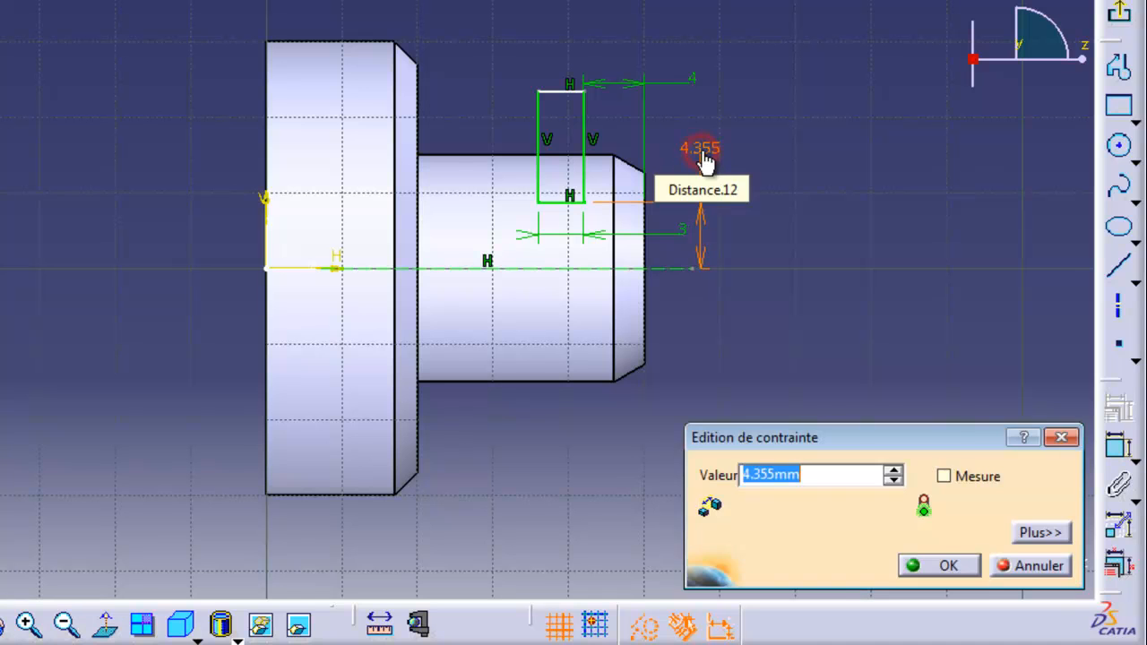
text(7)
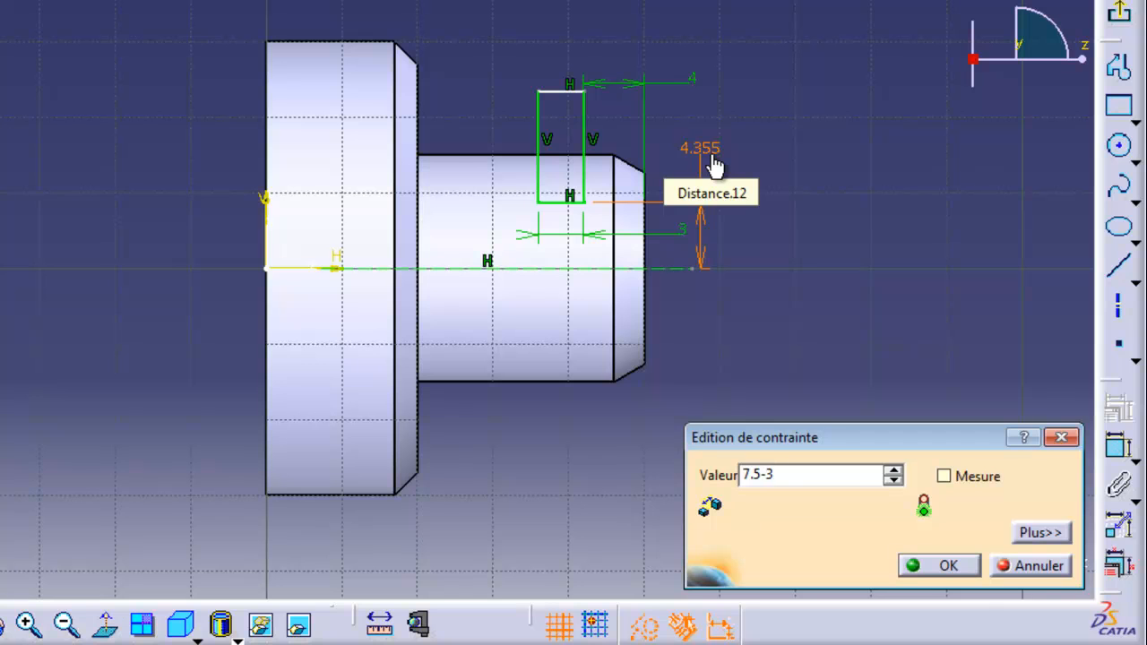
text(.5-3)
click(939, 565)
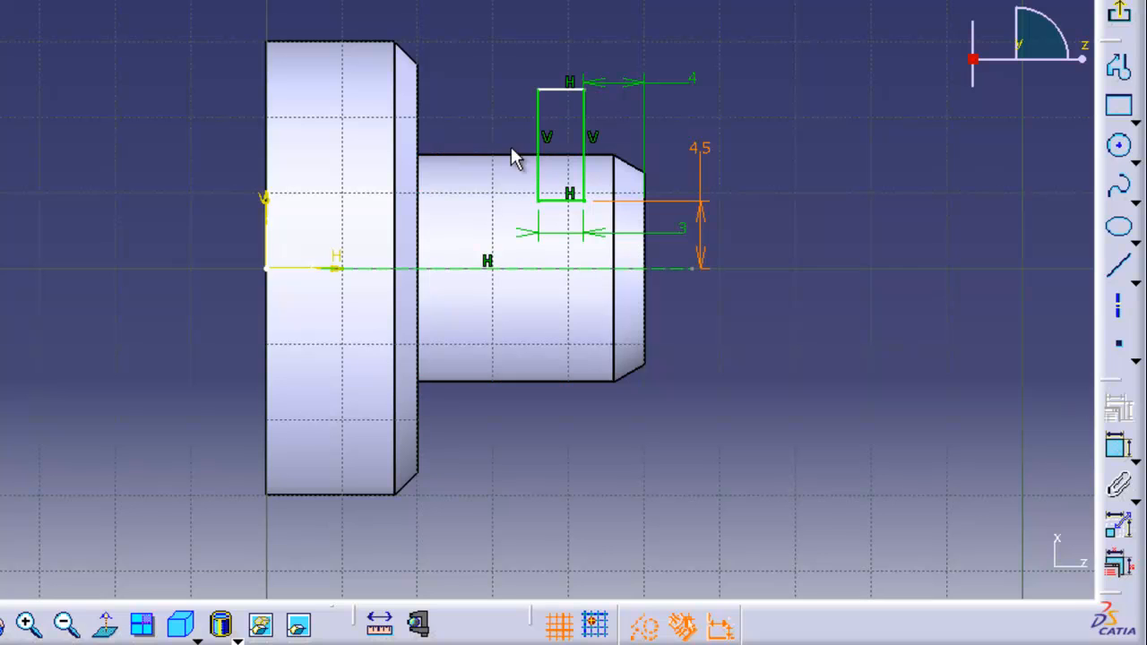
Exit the groove's sketch and update the part to rebuild the groove.
mouse_move(823, 215)
middle_down()
mouse_move(723, 225)
mouse_move(565, 285)
mouse_move(440, 290)
mouse_move(458, 299)
mouse_move(505, 290)
mouse_move(385, 278)
mouse_move(537, 251)
mouse_move(389, 259)
mouse_move(594, 247)
mouse_move(340, 256)
mouse_move(466, 259)
mouse_move(682, 235)
middle_up()
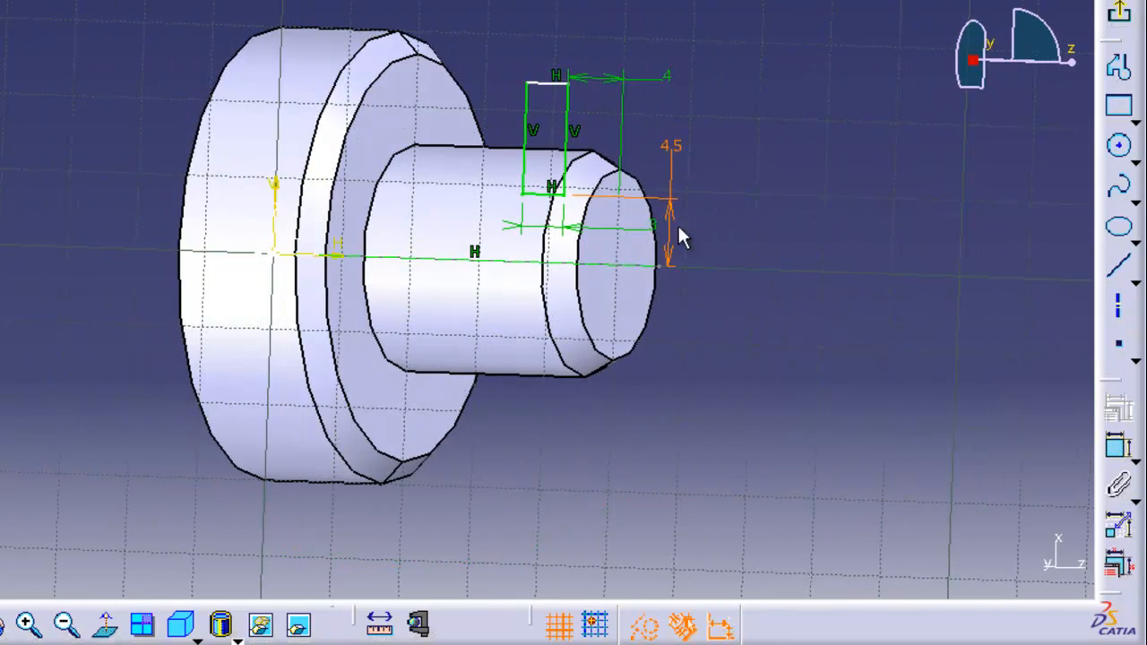
click(1121, 20)
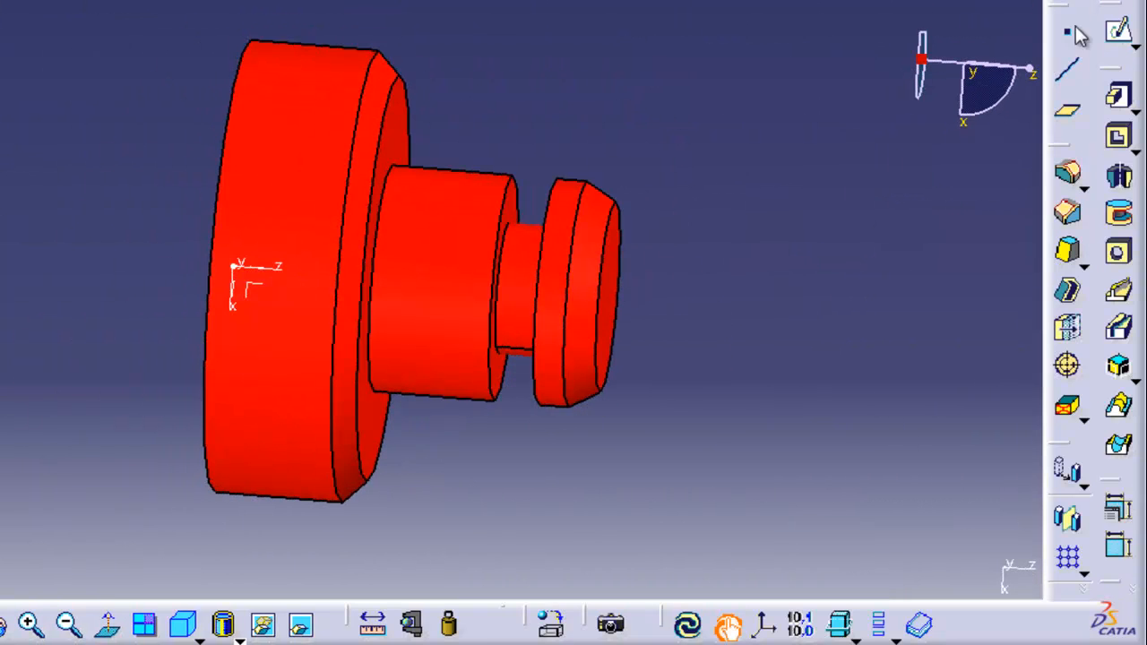
click(690, 628)
click(690, 627)
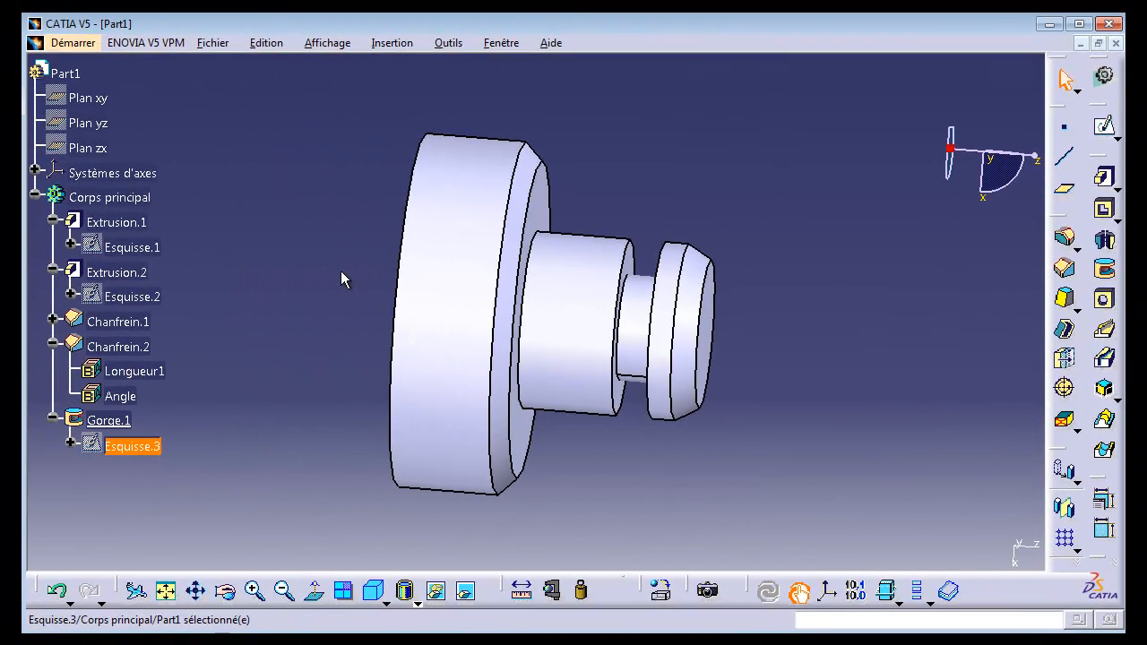
middle_drag(341, 271, 330, 272)
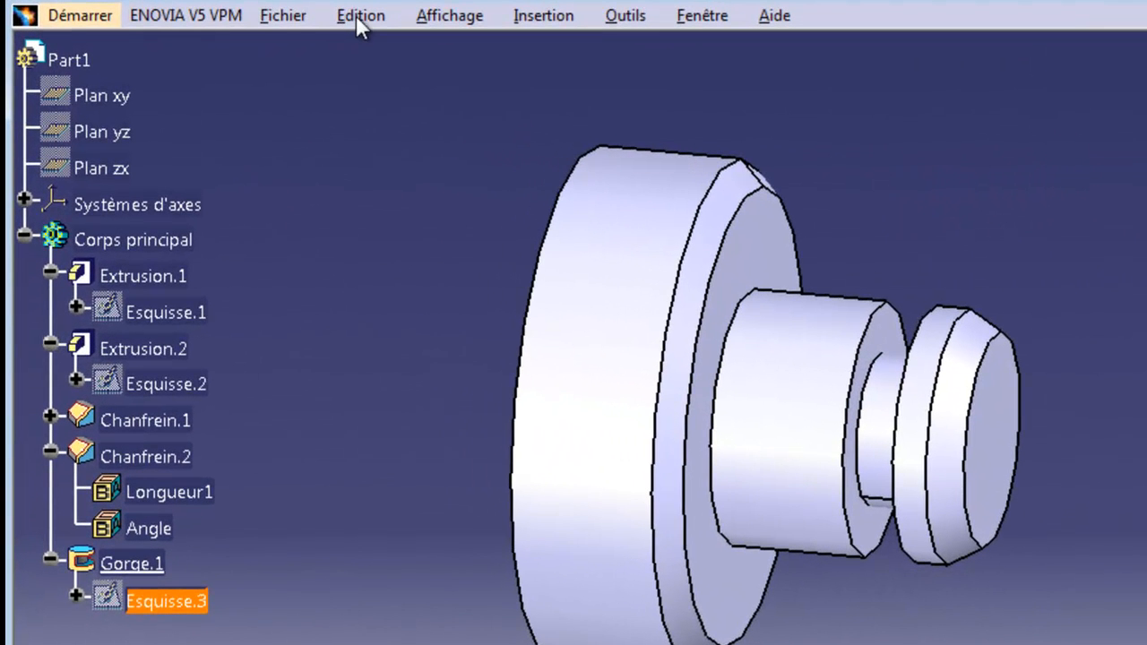
Open save management for the new part and choose the folder D:\Des-Catia\exo as its save location.
click(244, 36)
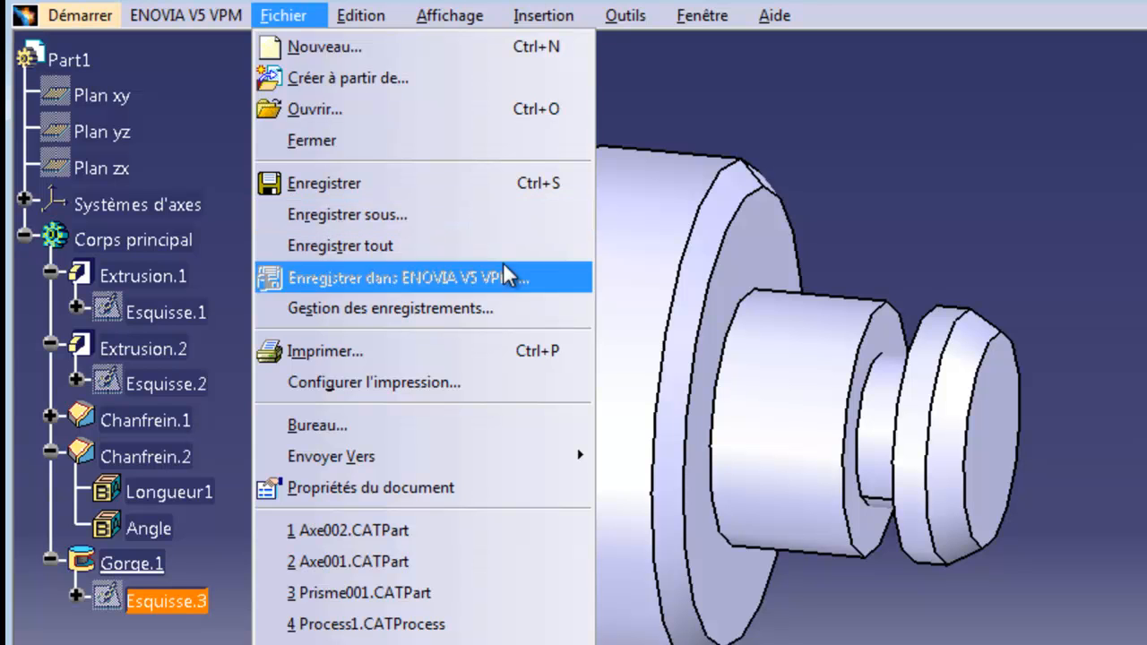
click(493, 308)
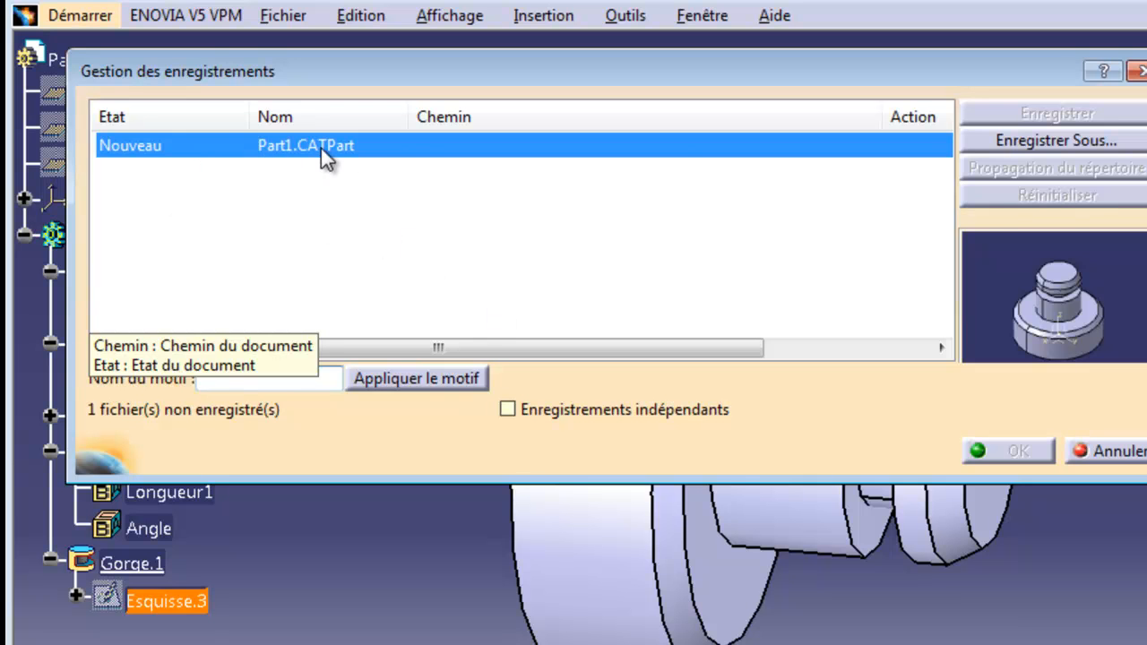
click(1049, 138)
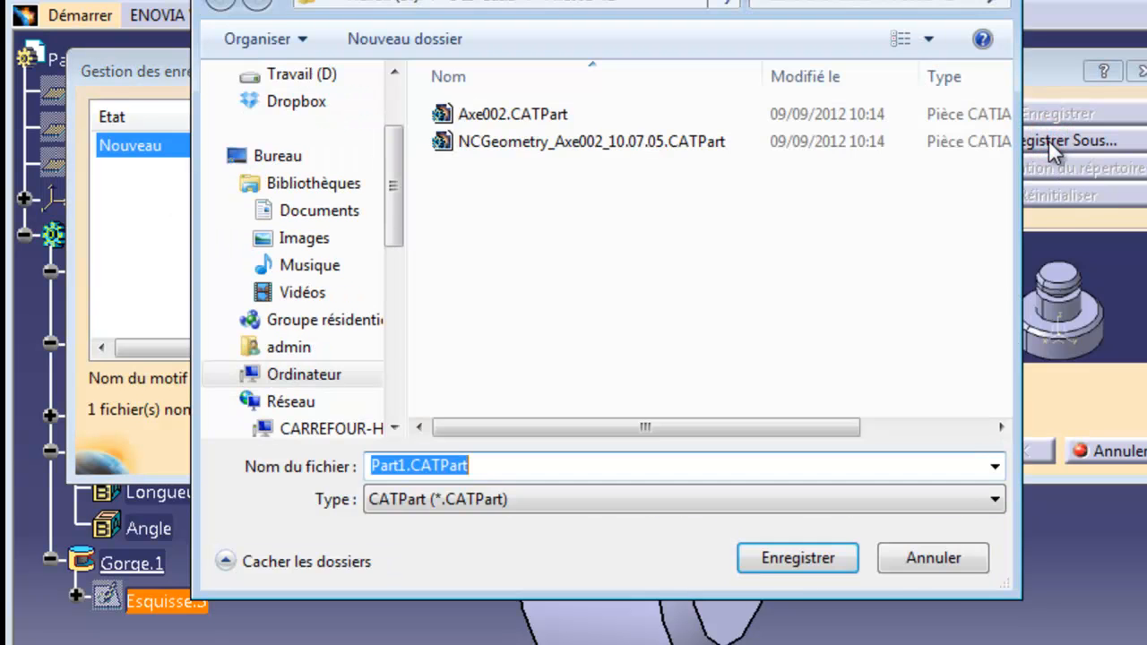
click(472, 5)
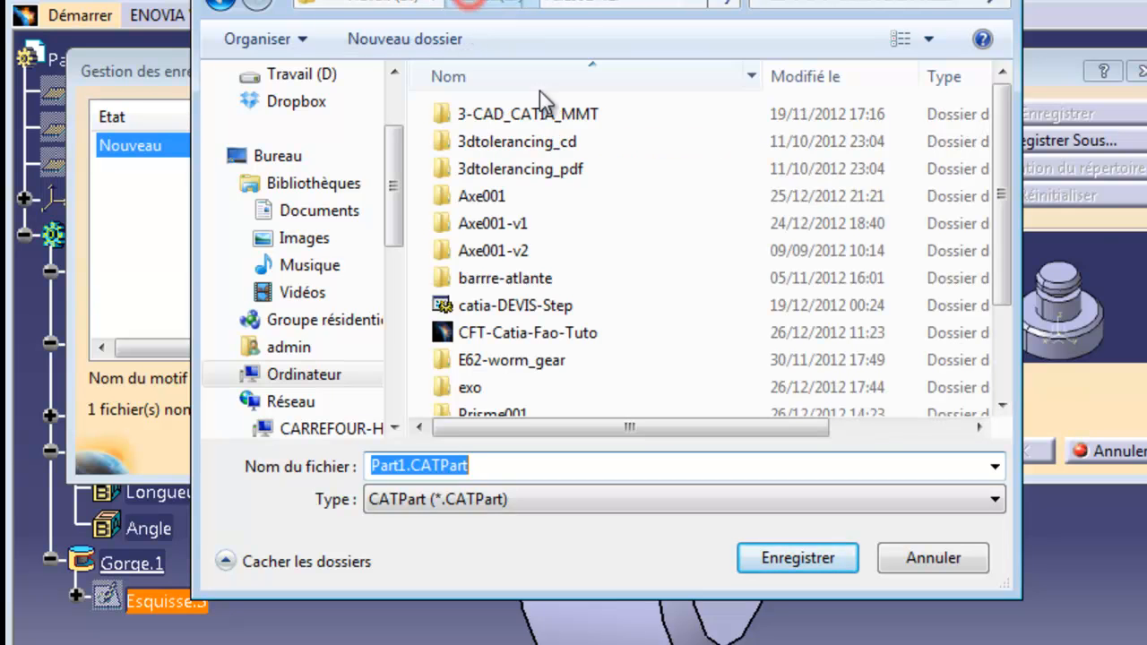
double_click(505, 383)
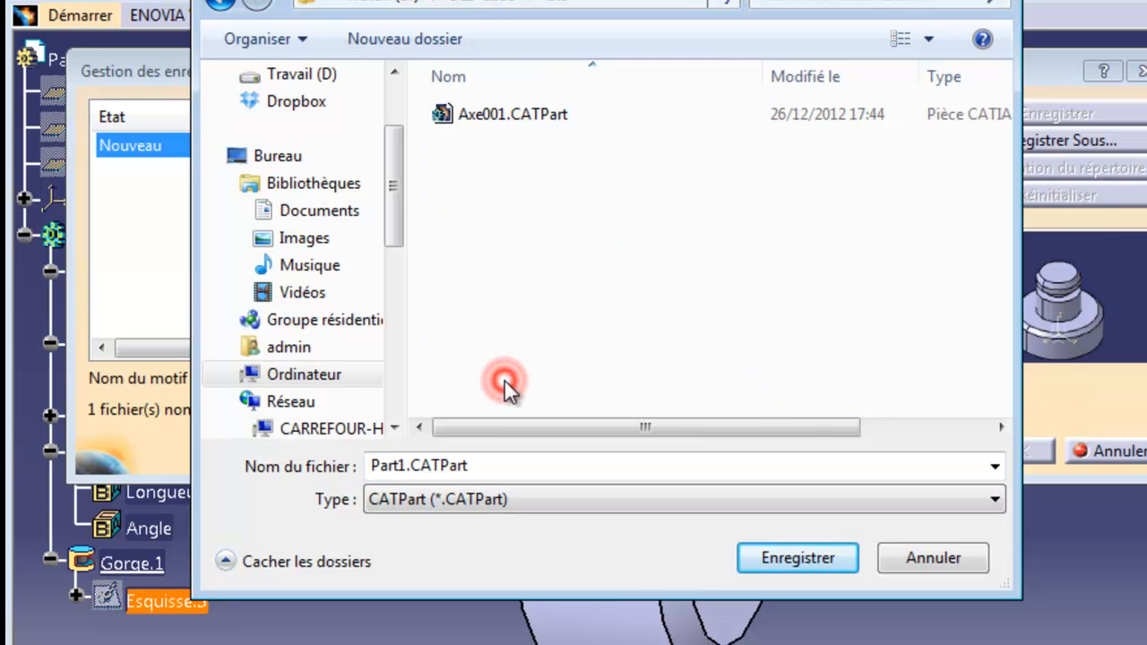
Name the file axev2.CATPart and save the part in the exo folder.
double_click(405, 467)
click(401, 466)
click(415, 501)
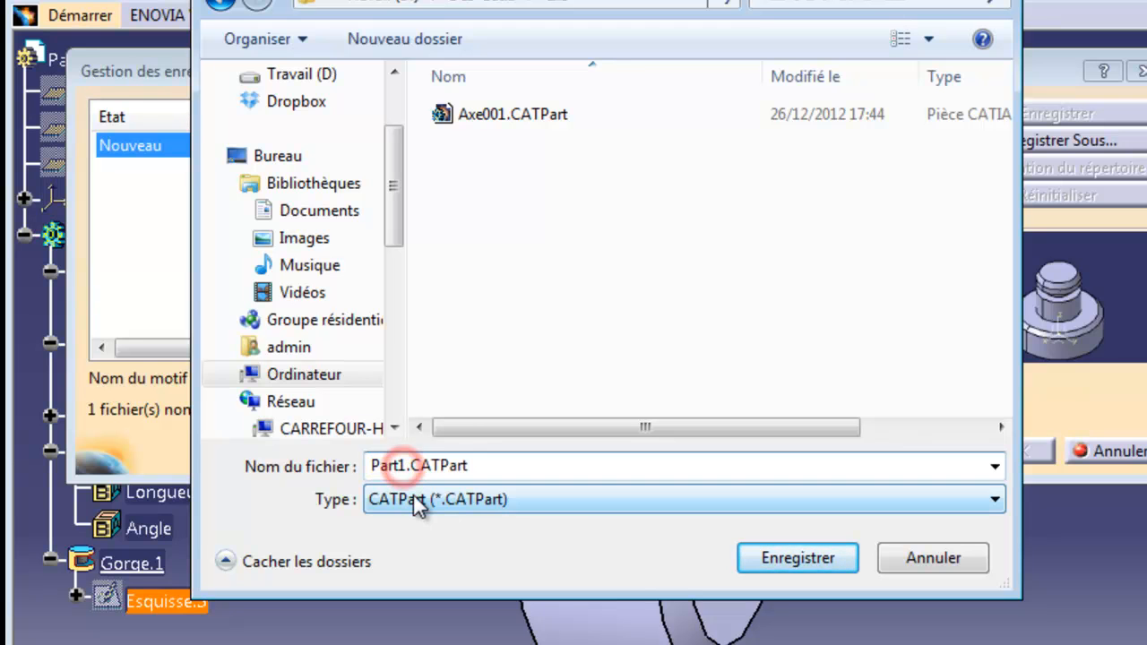
key(BackSpace)
key(BackSpace)
key(BackSpace)
key(BackSpace)
key(BackSpace)
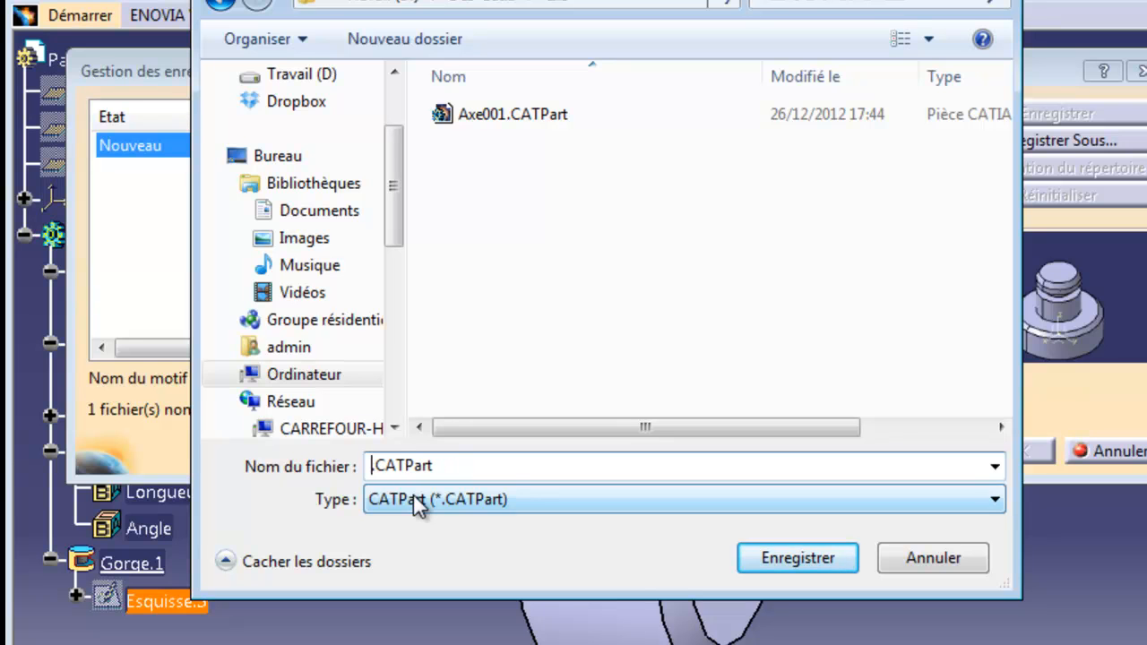
text(axe)
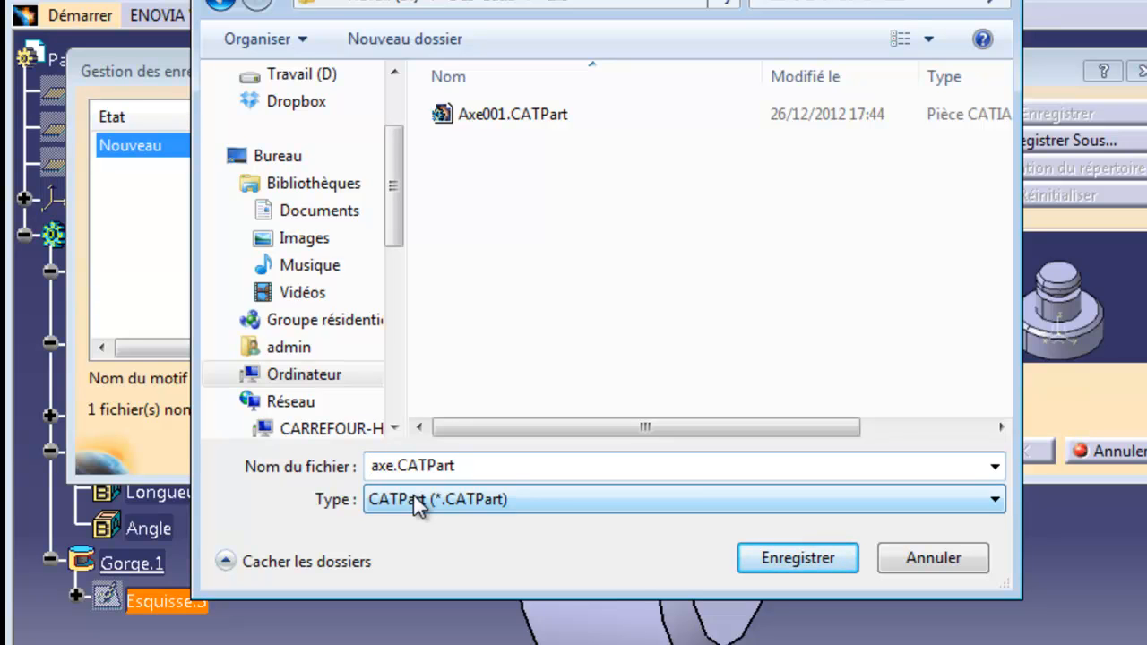
text(v2)
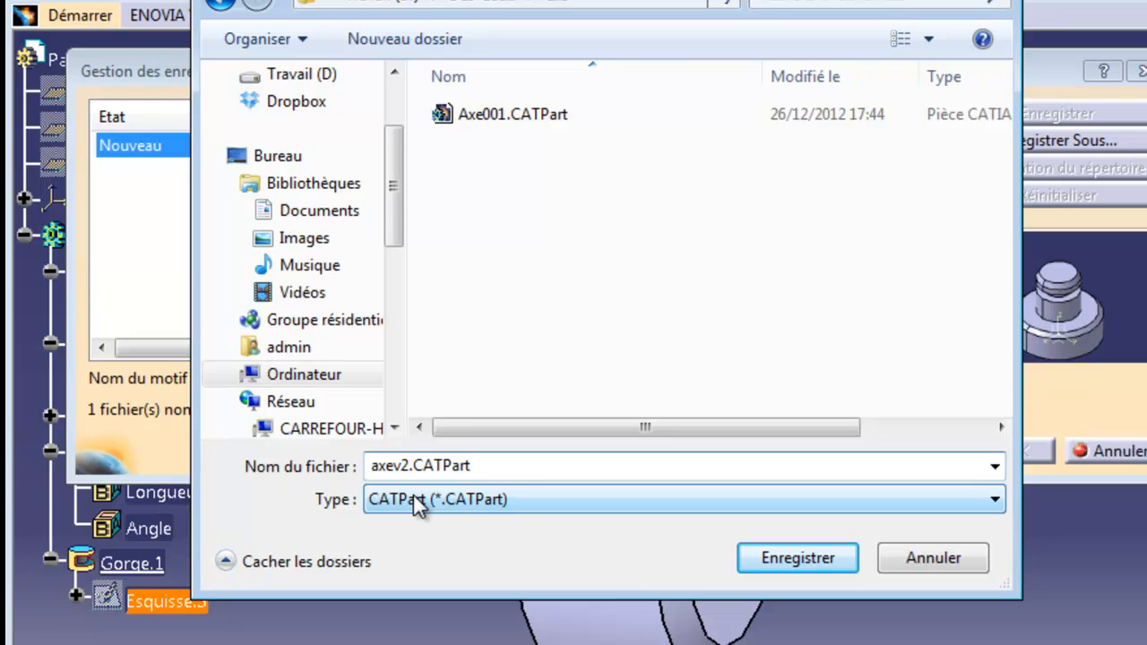
click(793, 560)
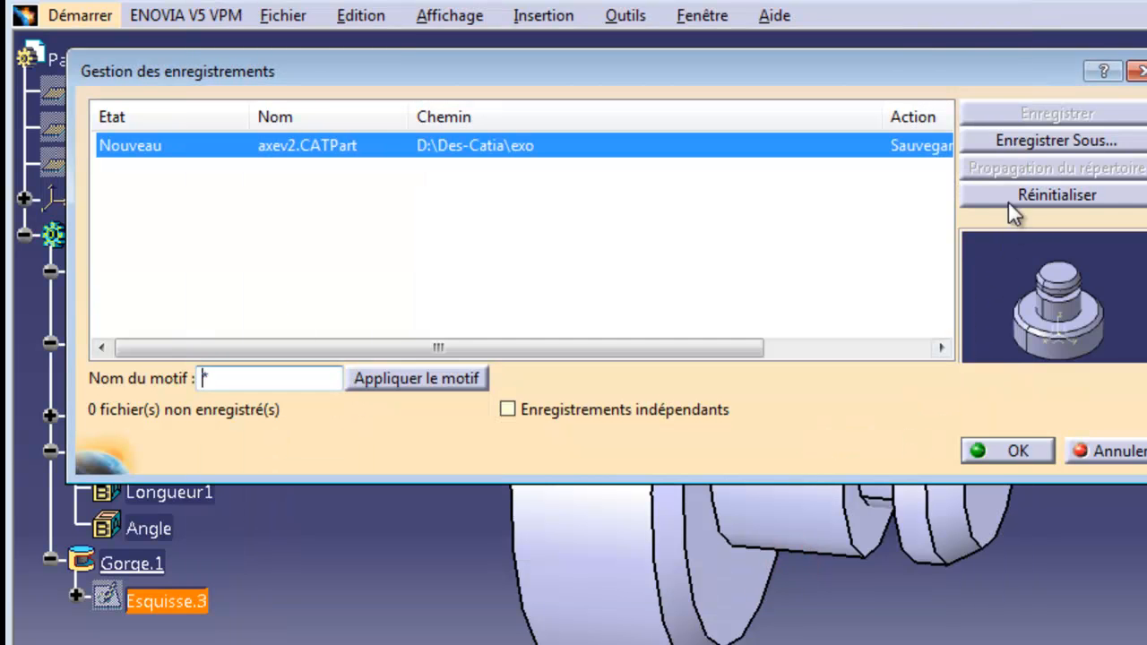
click(1031, 450)
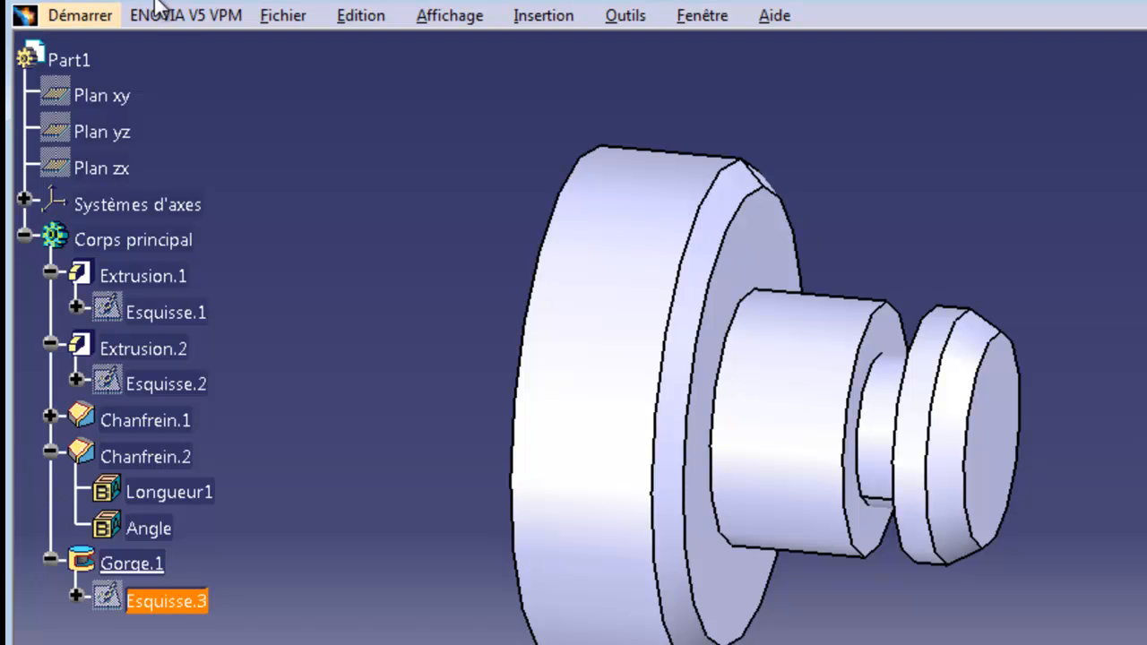
Change the part's reference in its properties to Axev2.
click(81, 60)
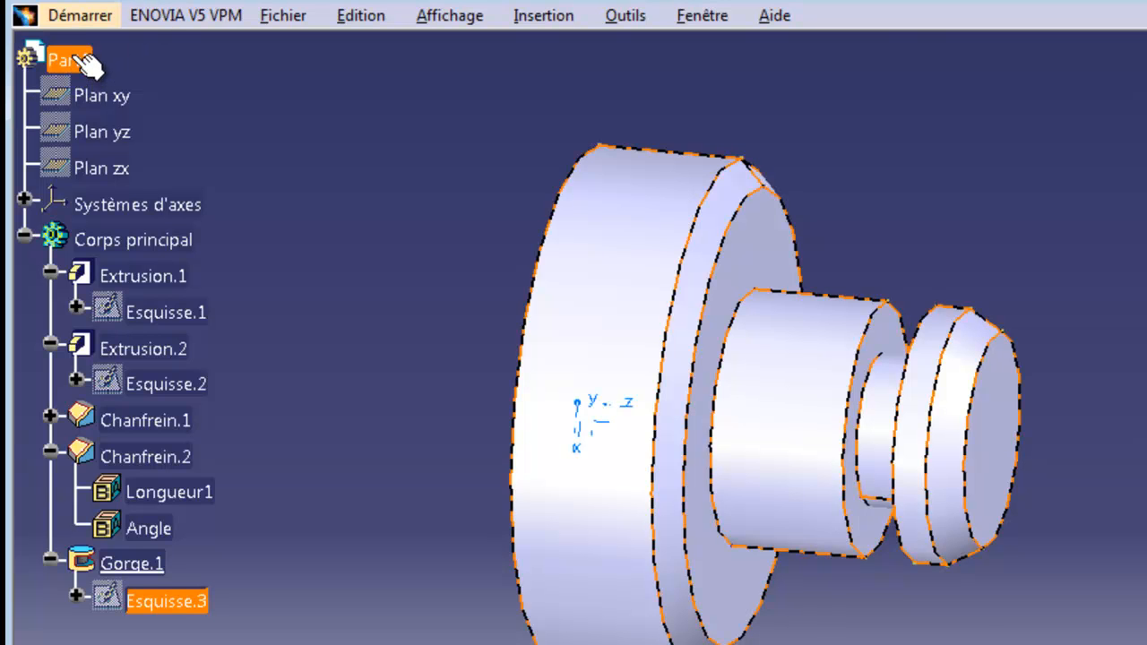
right_click(74, 58)
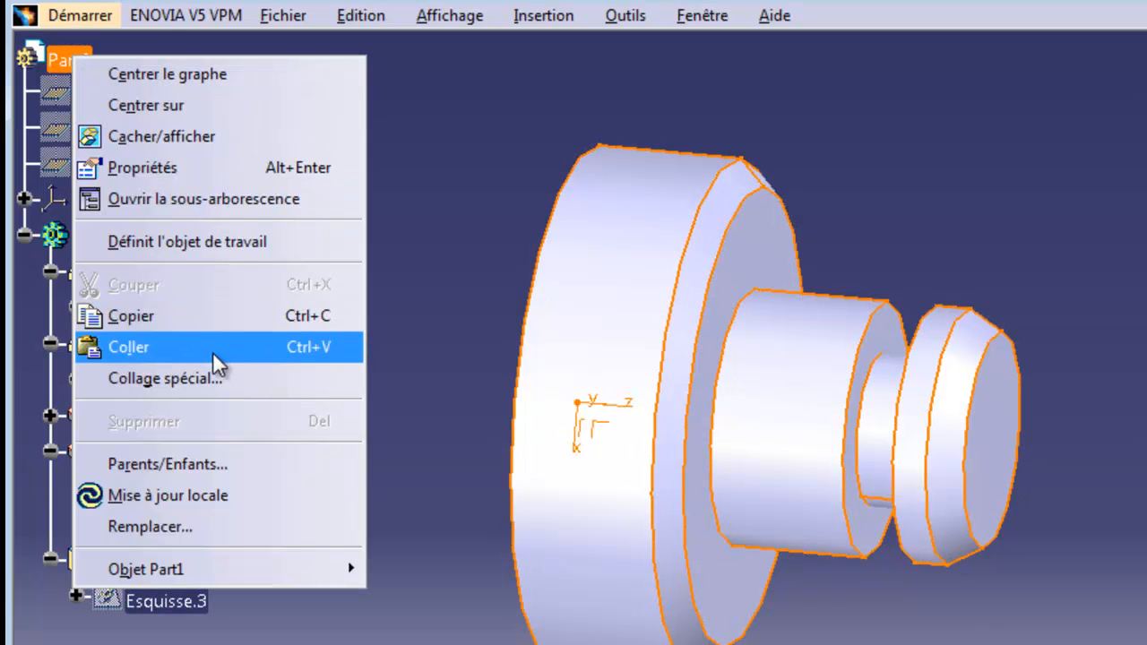
click(183, 165)
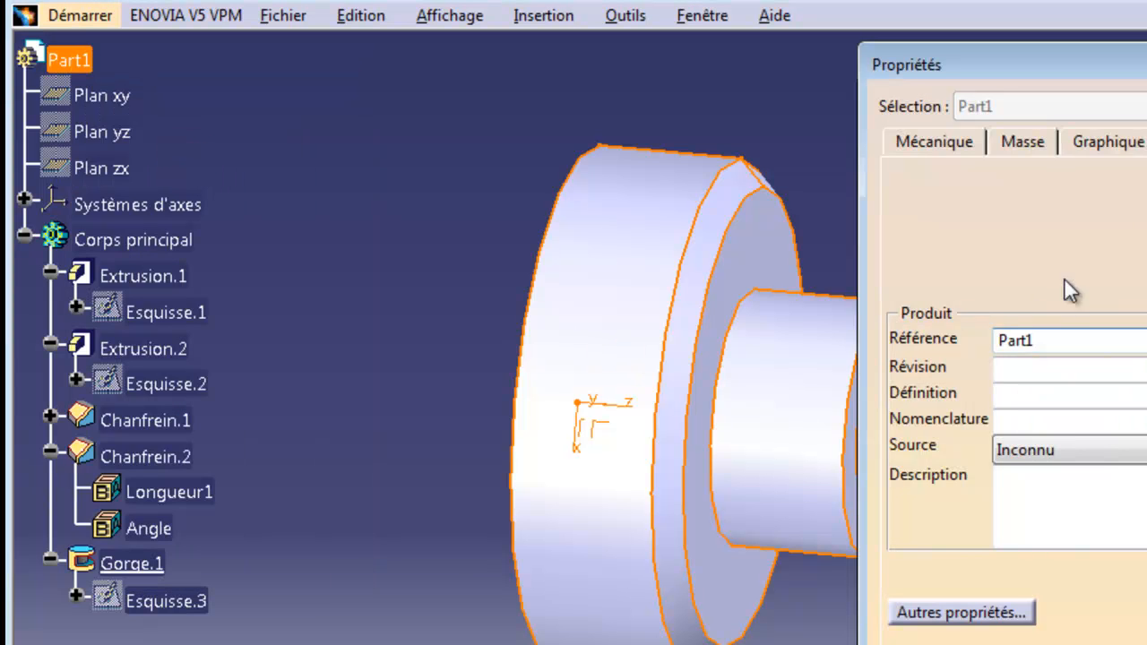
double_click(1033, 340)
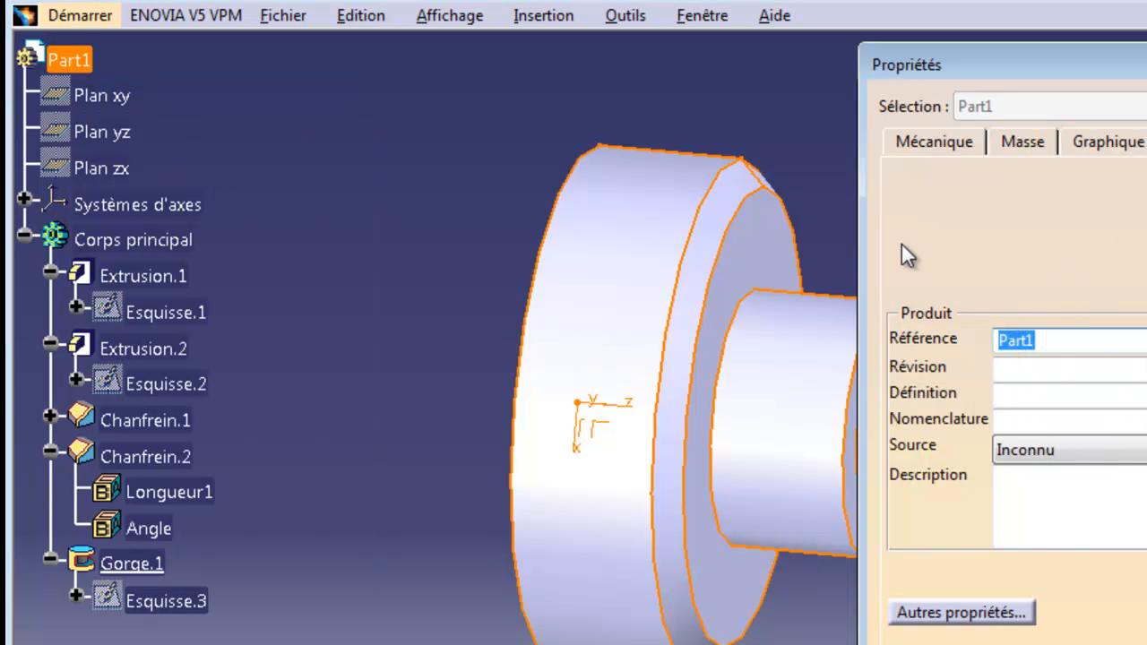
text(Axe)
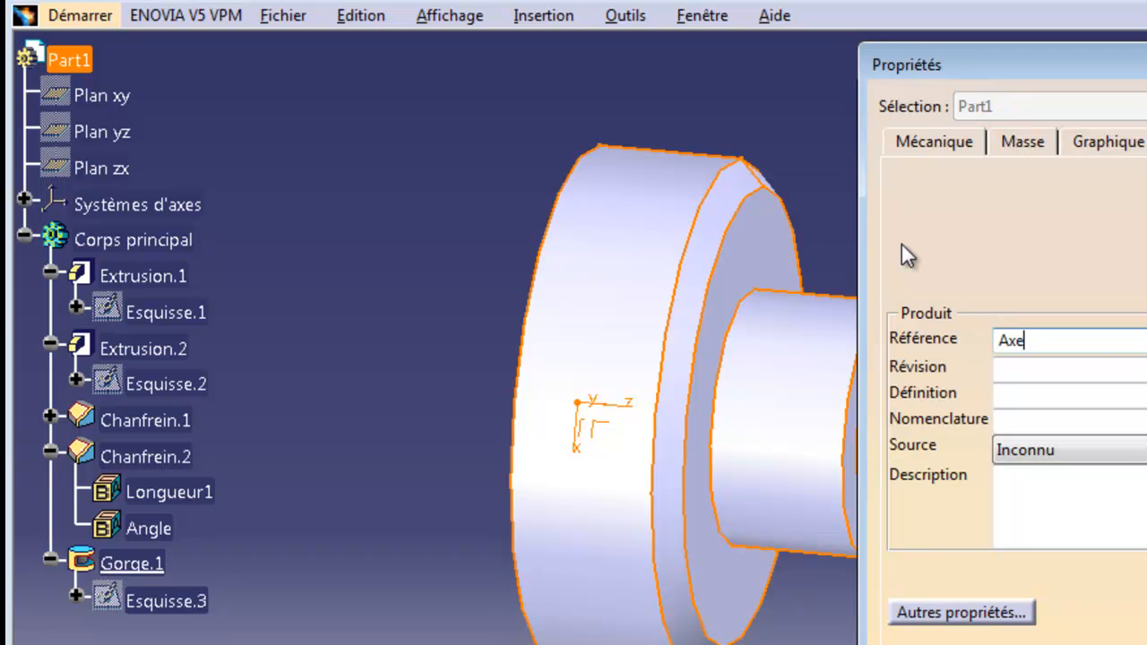
text(v2)
key(Return)
click(380, 280)
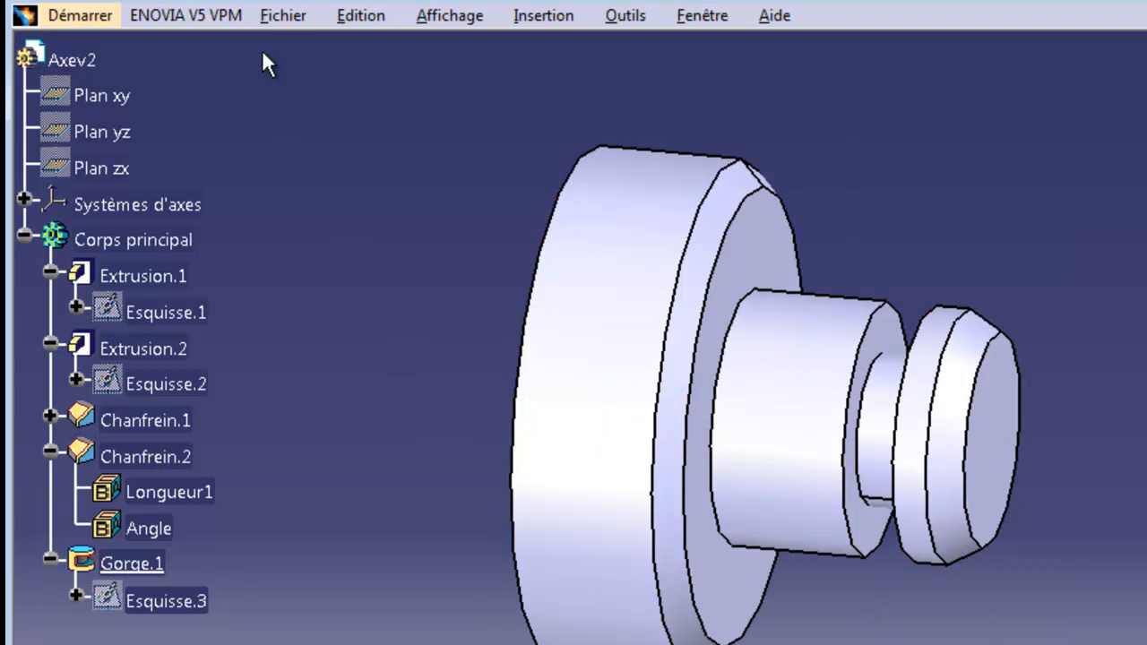
Save the modified axev2.CATPart through save management and switch to the window picturing the Axe002 groove sketch.
click(292, 24)
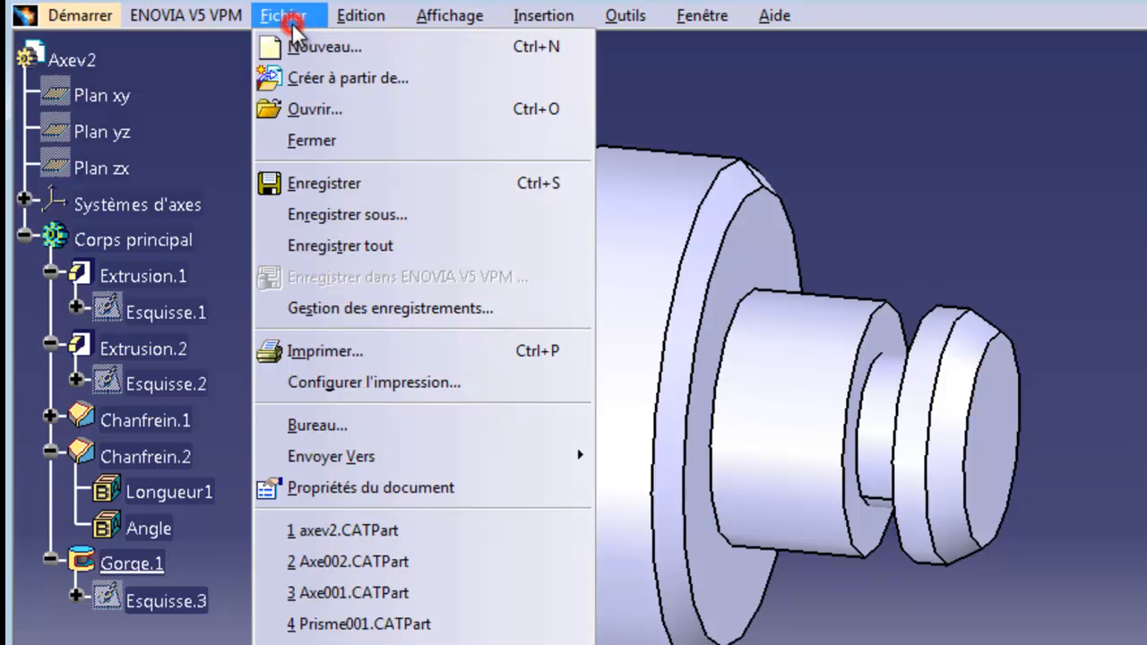
click(376, 307)
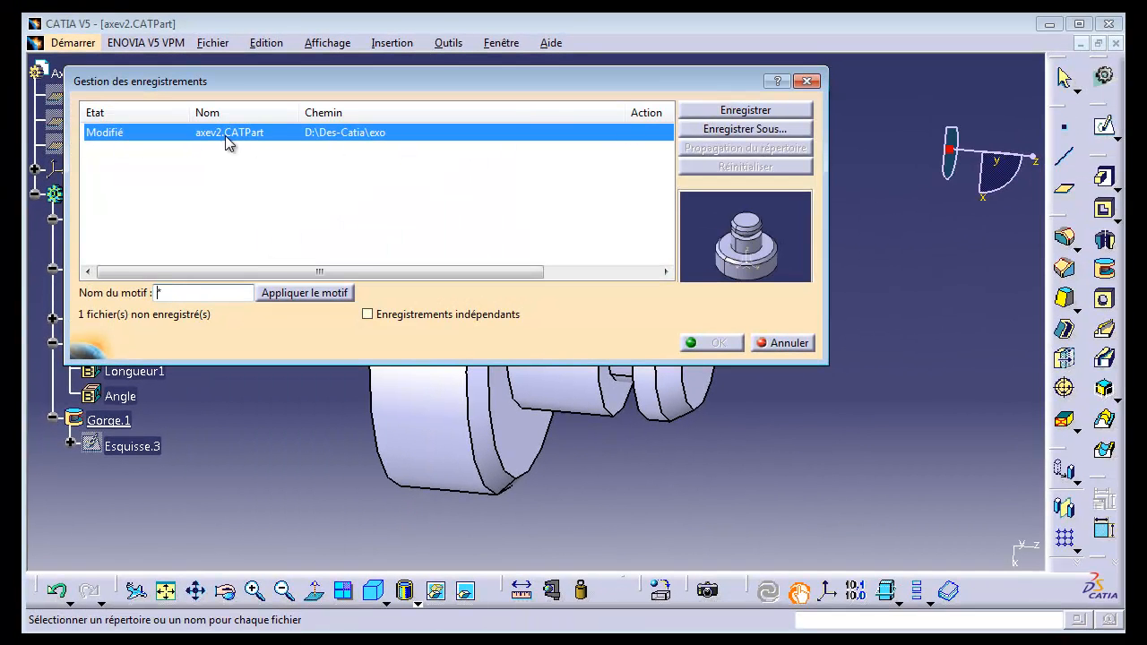
click(715, 115)
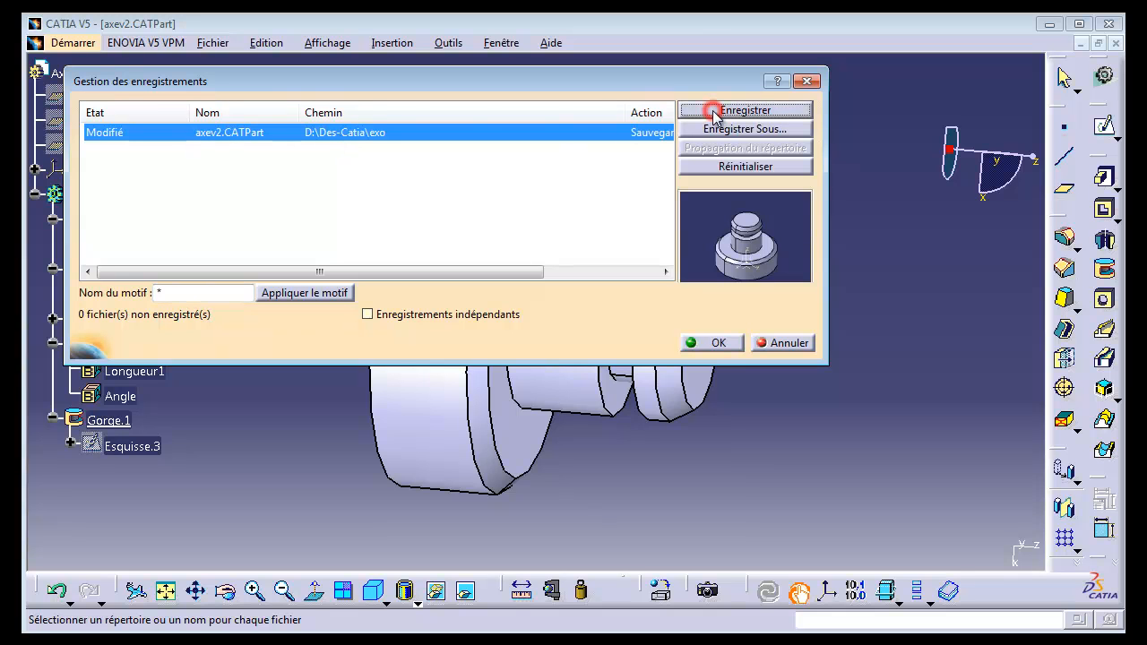
click(714, 342)
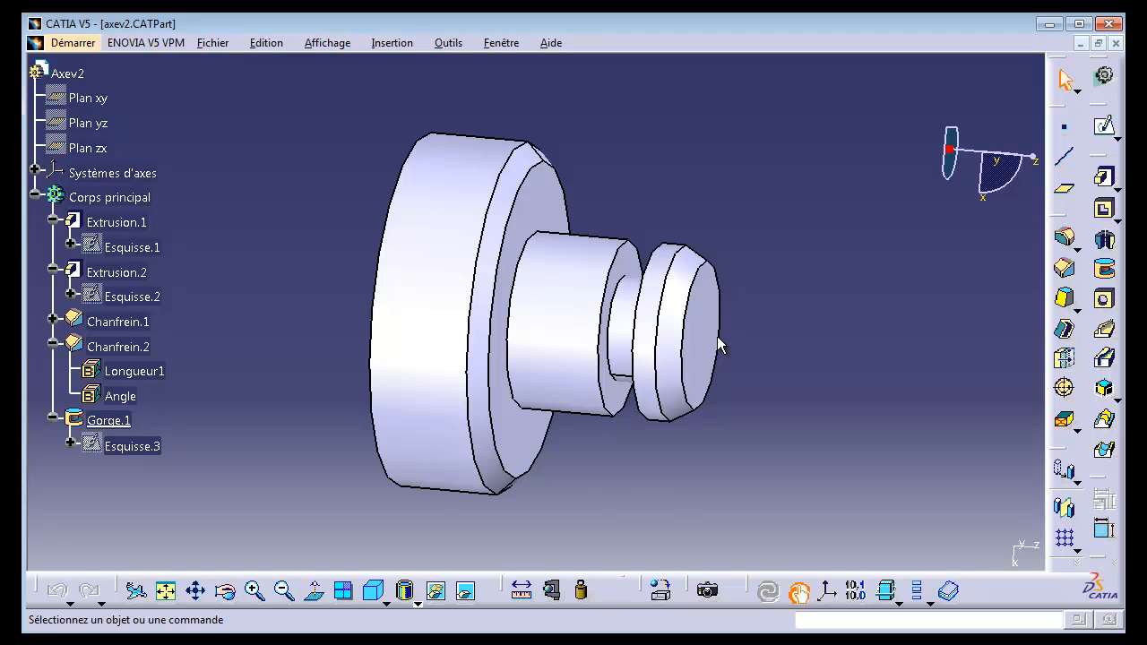
key(alt+Tab)
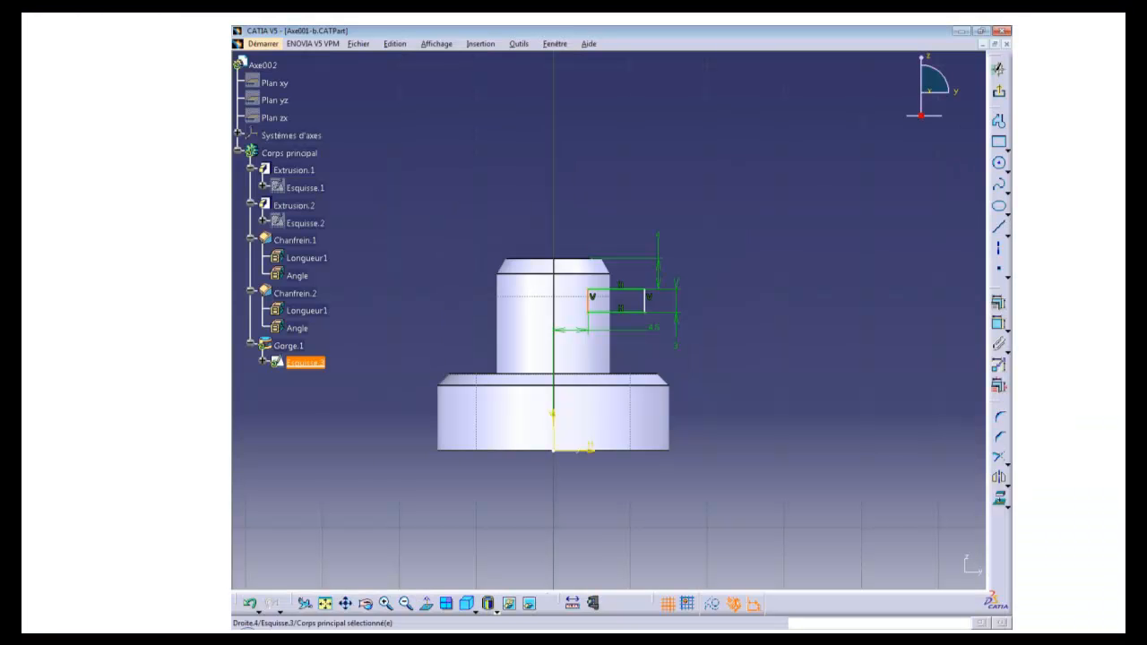